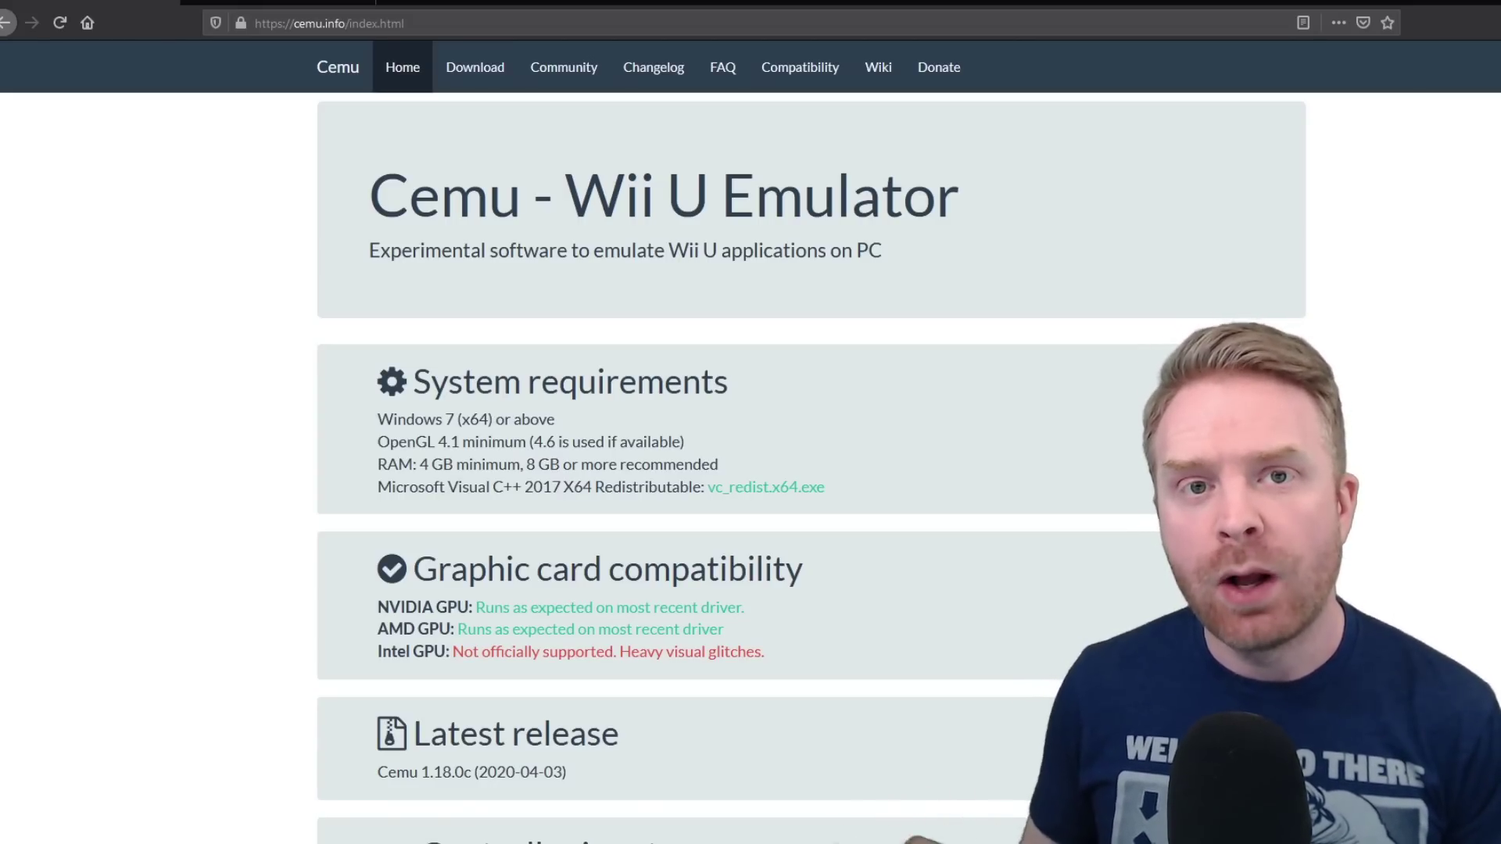
Step: Review the Cemu home page's system requirements, graphic card compatibility, and performance and usability notes
scroll(811, 469, "down", 1)
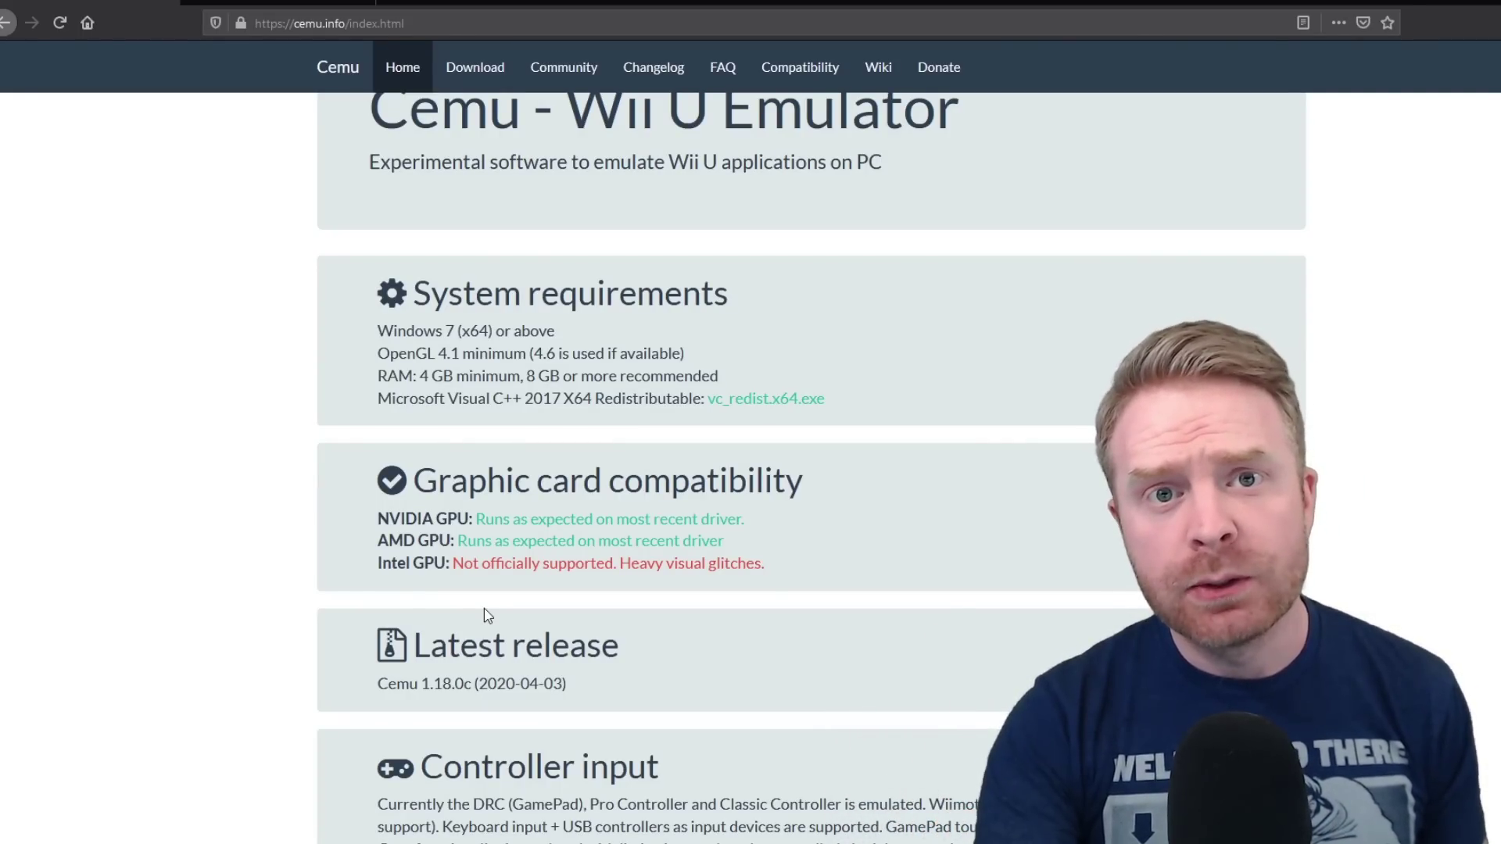
scroll(484, 617, "down", 3)
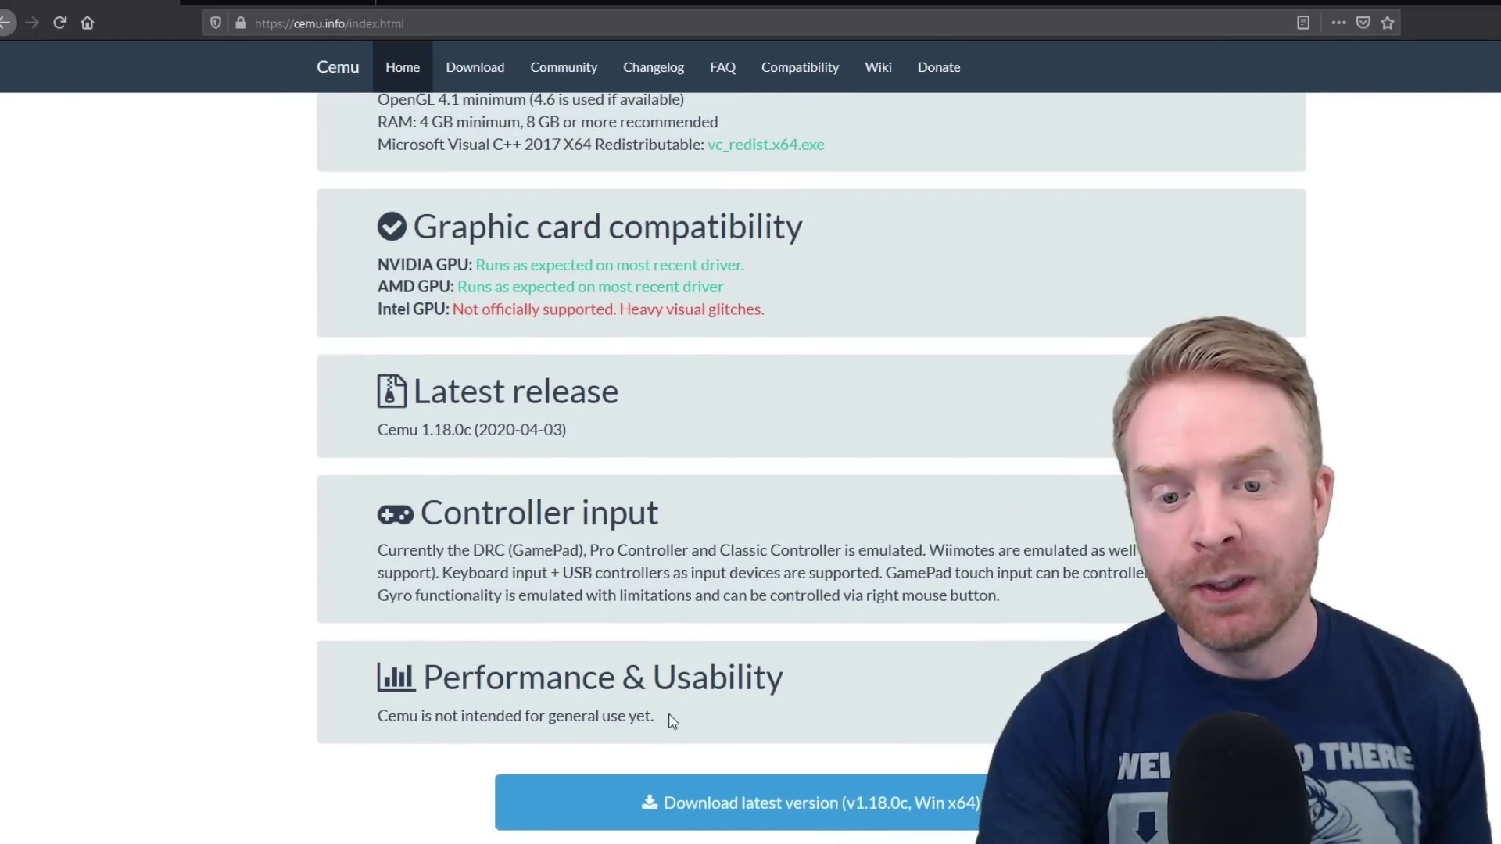
left_click_drag(672, 721, 379, 715)
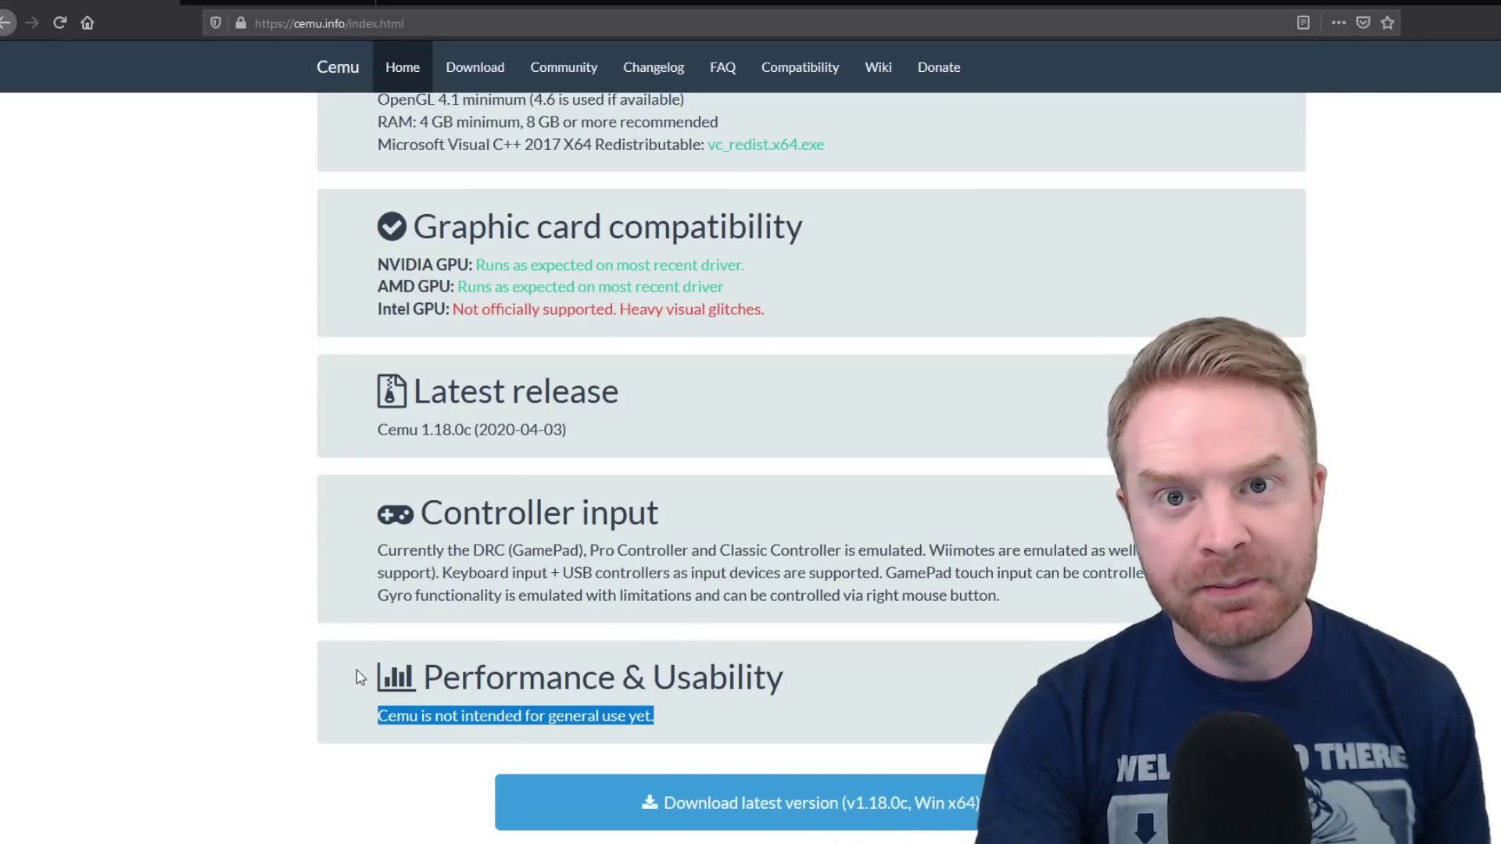
key("Home")
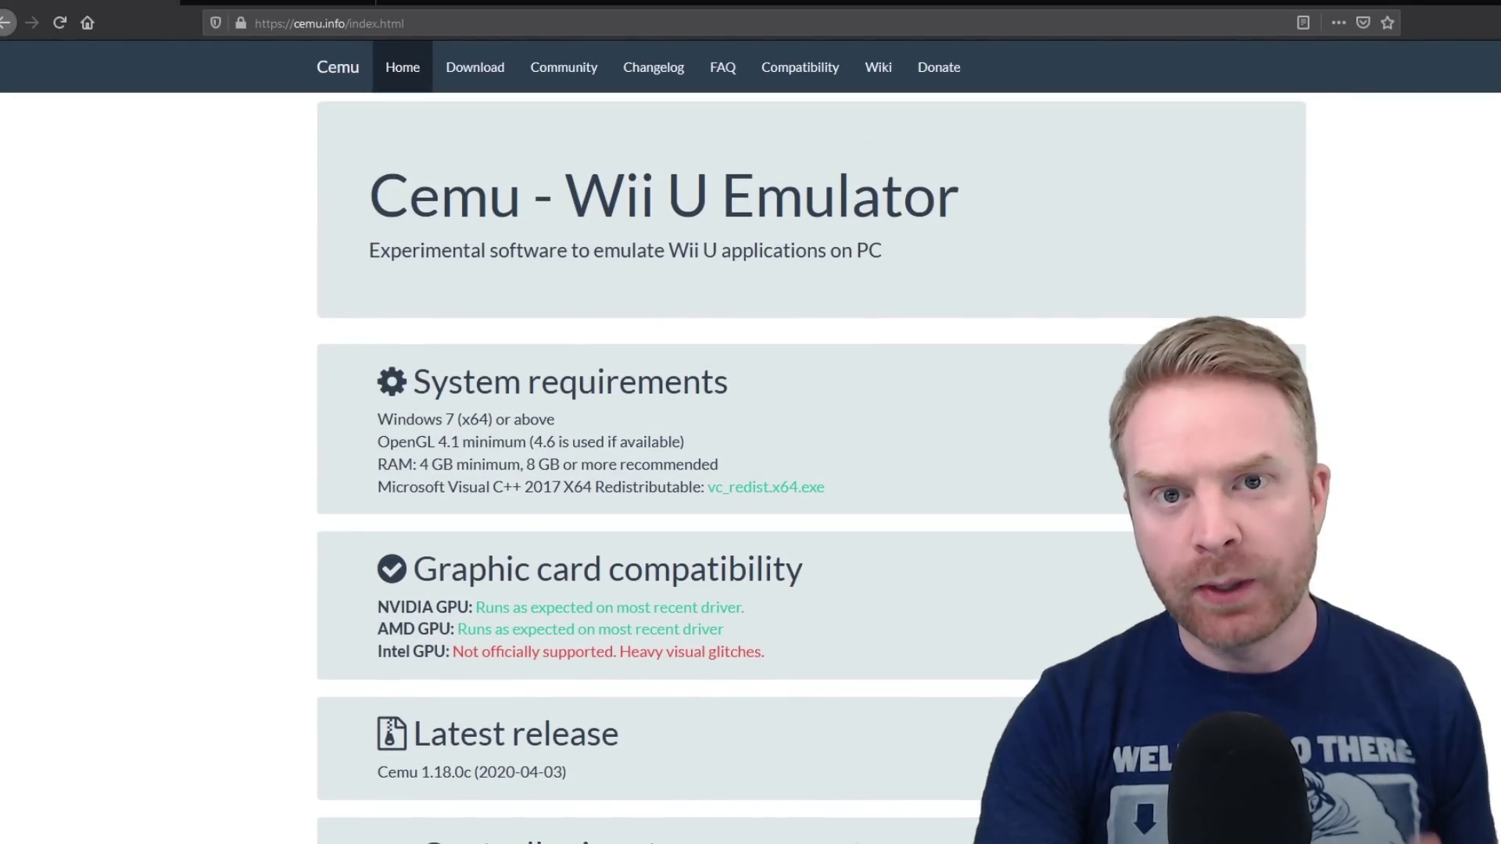
key("End")
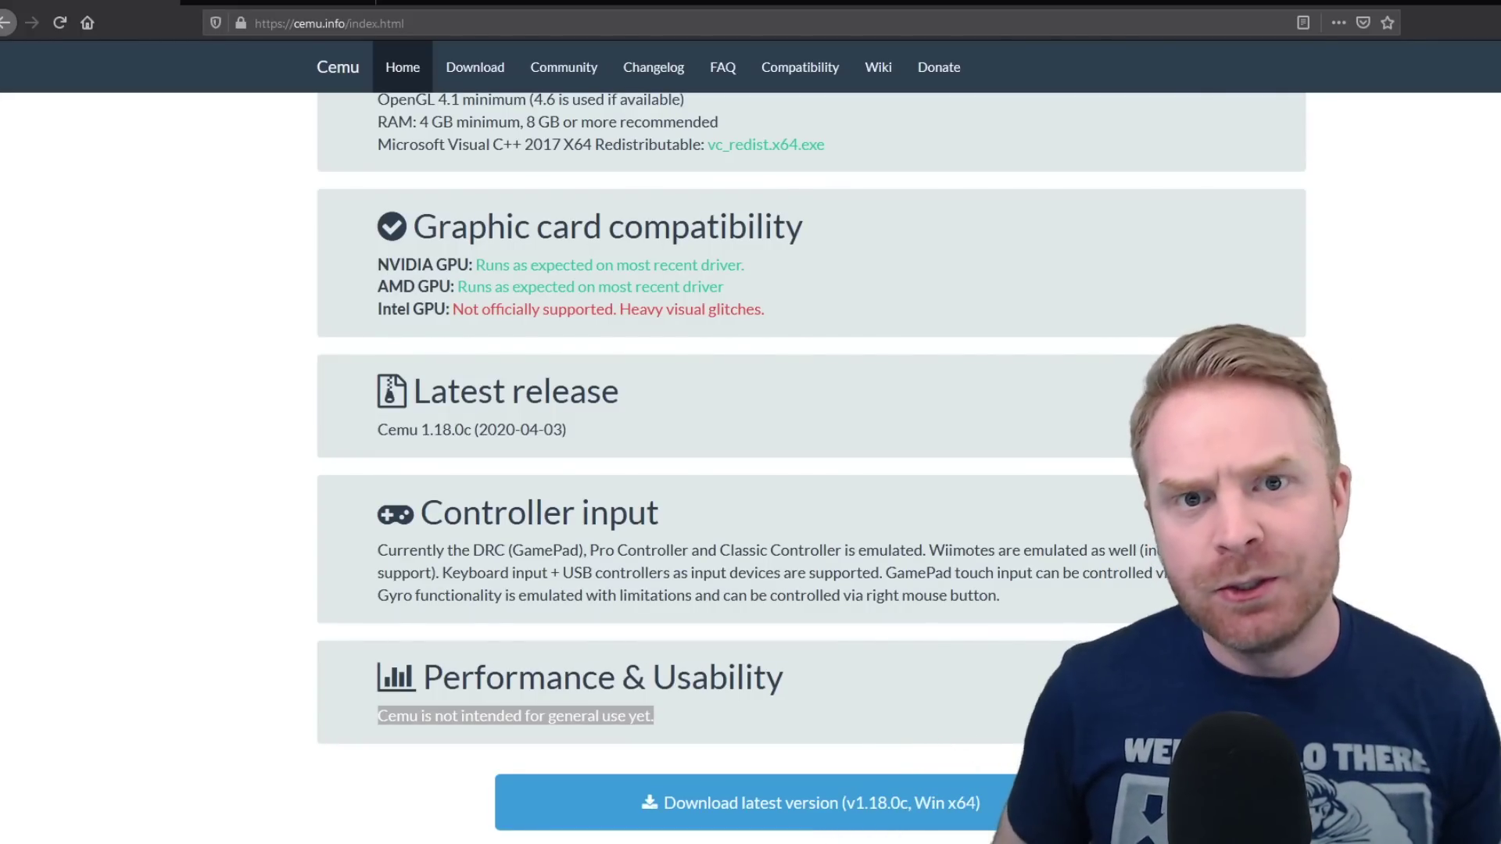
scroll(1433, 223, "up", 4)
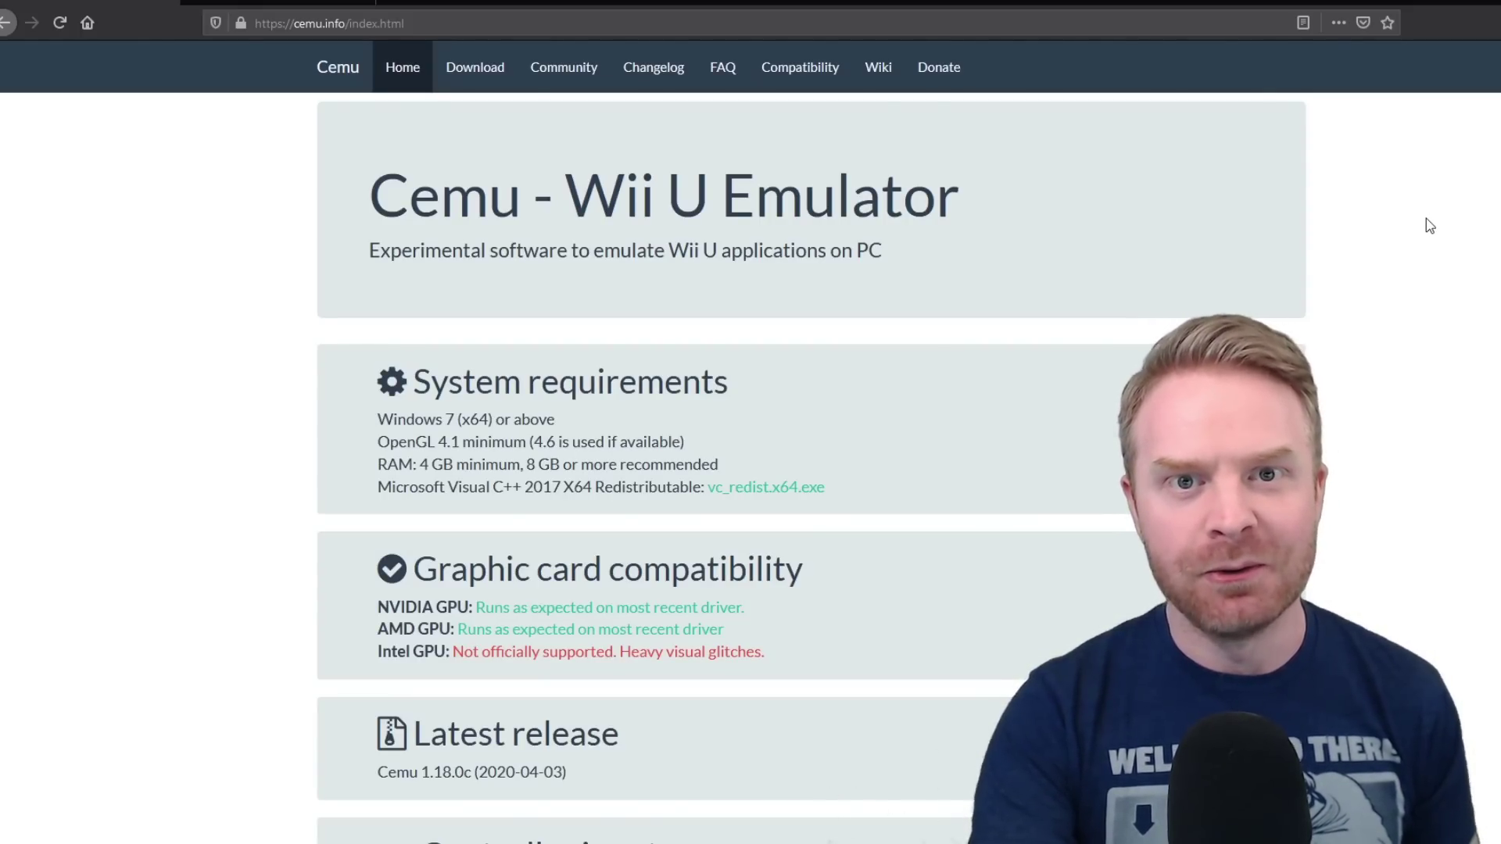
Step: Download and save the latest Cemu version (v1.18.0c, Win x64) and Cemu hook 0.5.7.3 for 1.12.1-1.17.4 as zip files
left_click(469, 69)
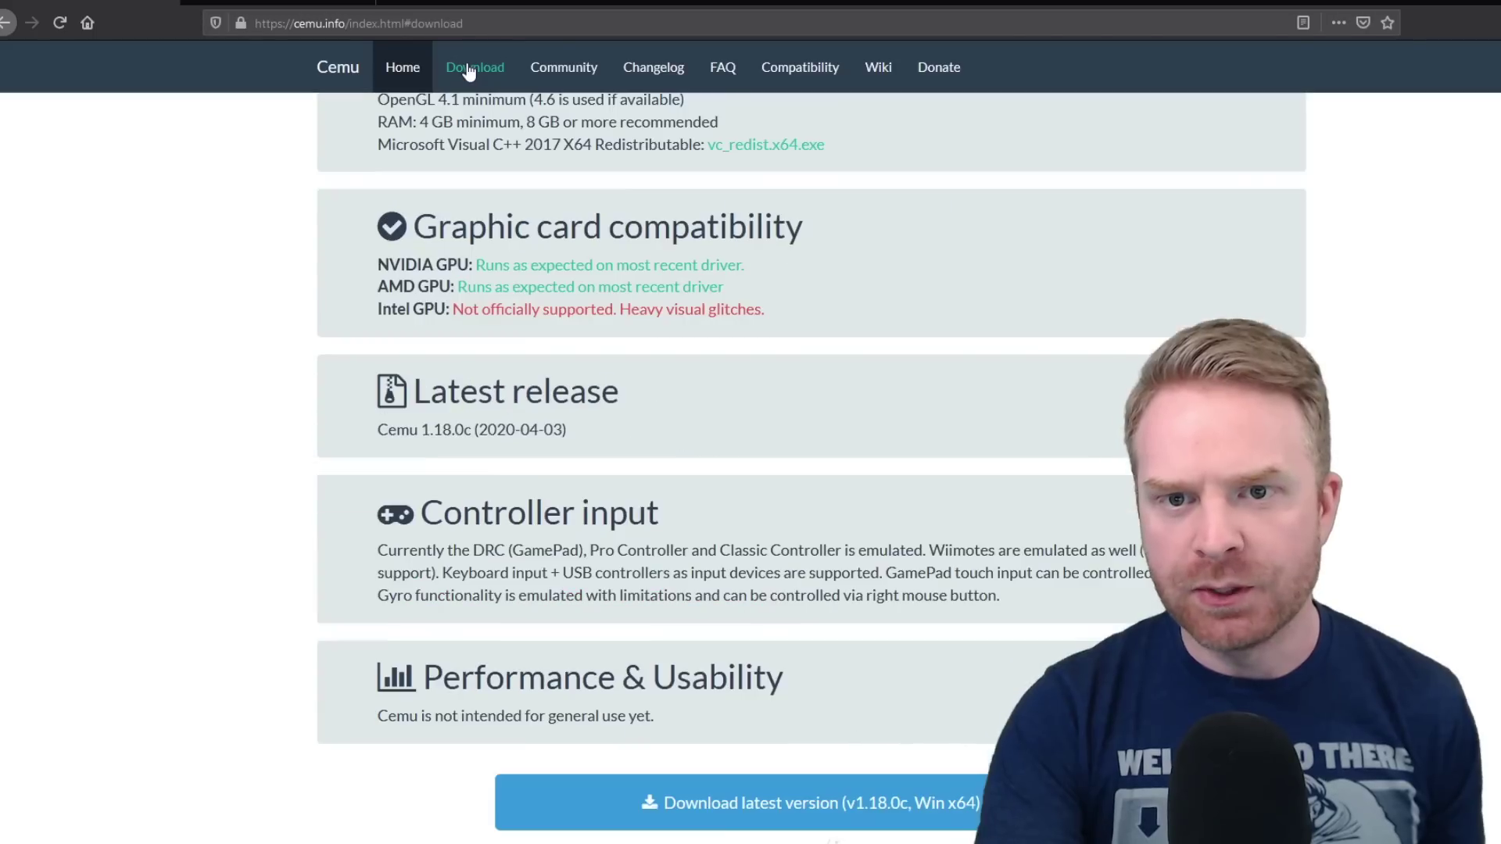
left_click(622, 802)
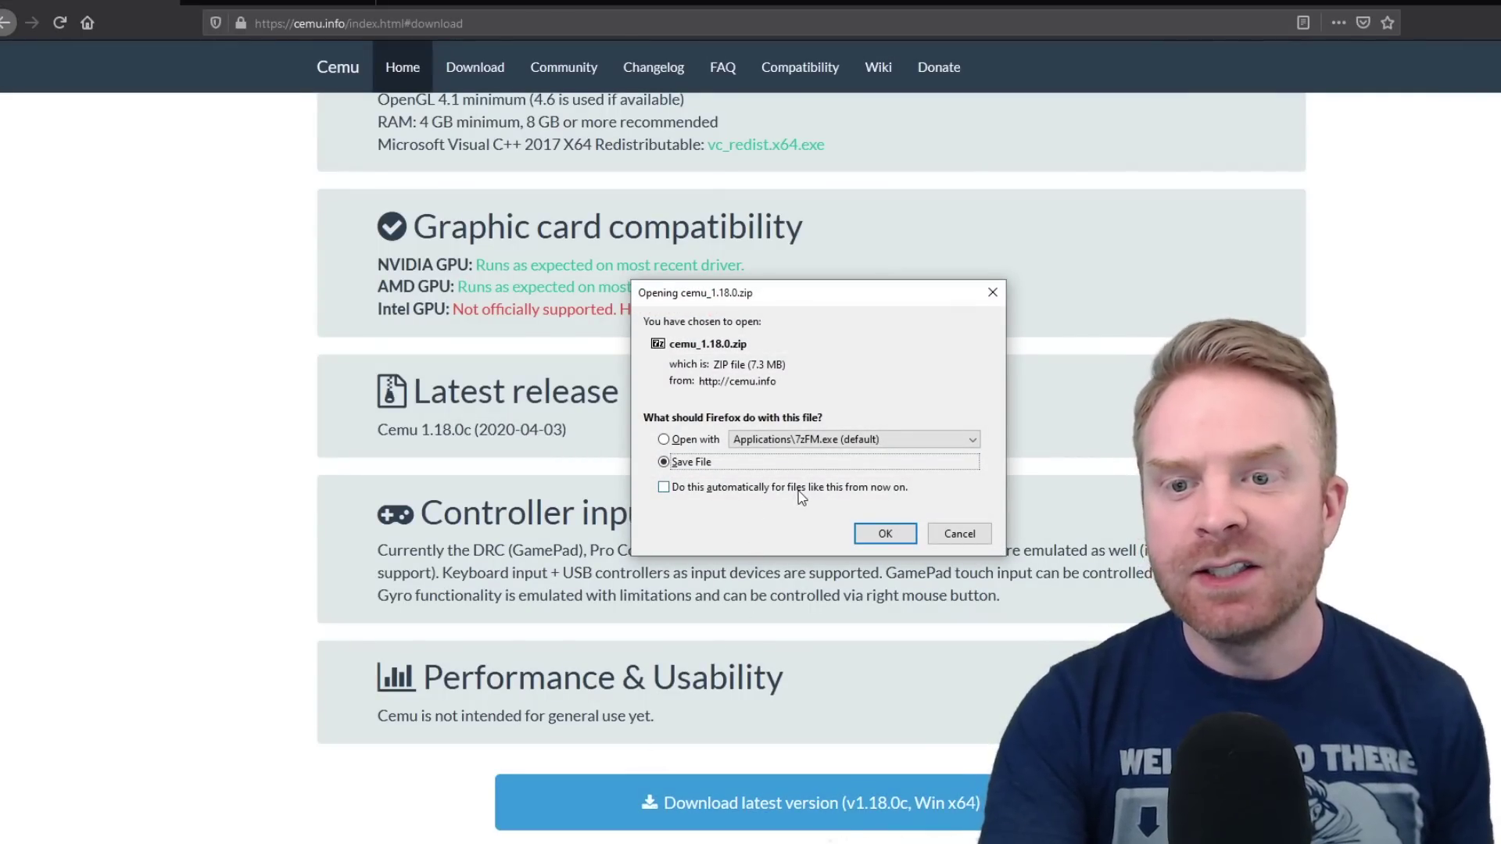
left_click(871, 536)
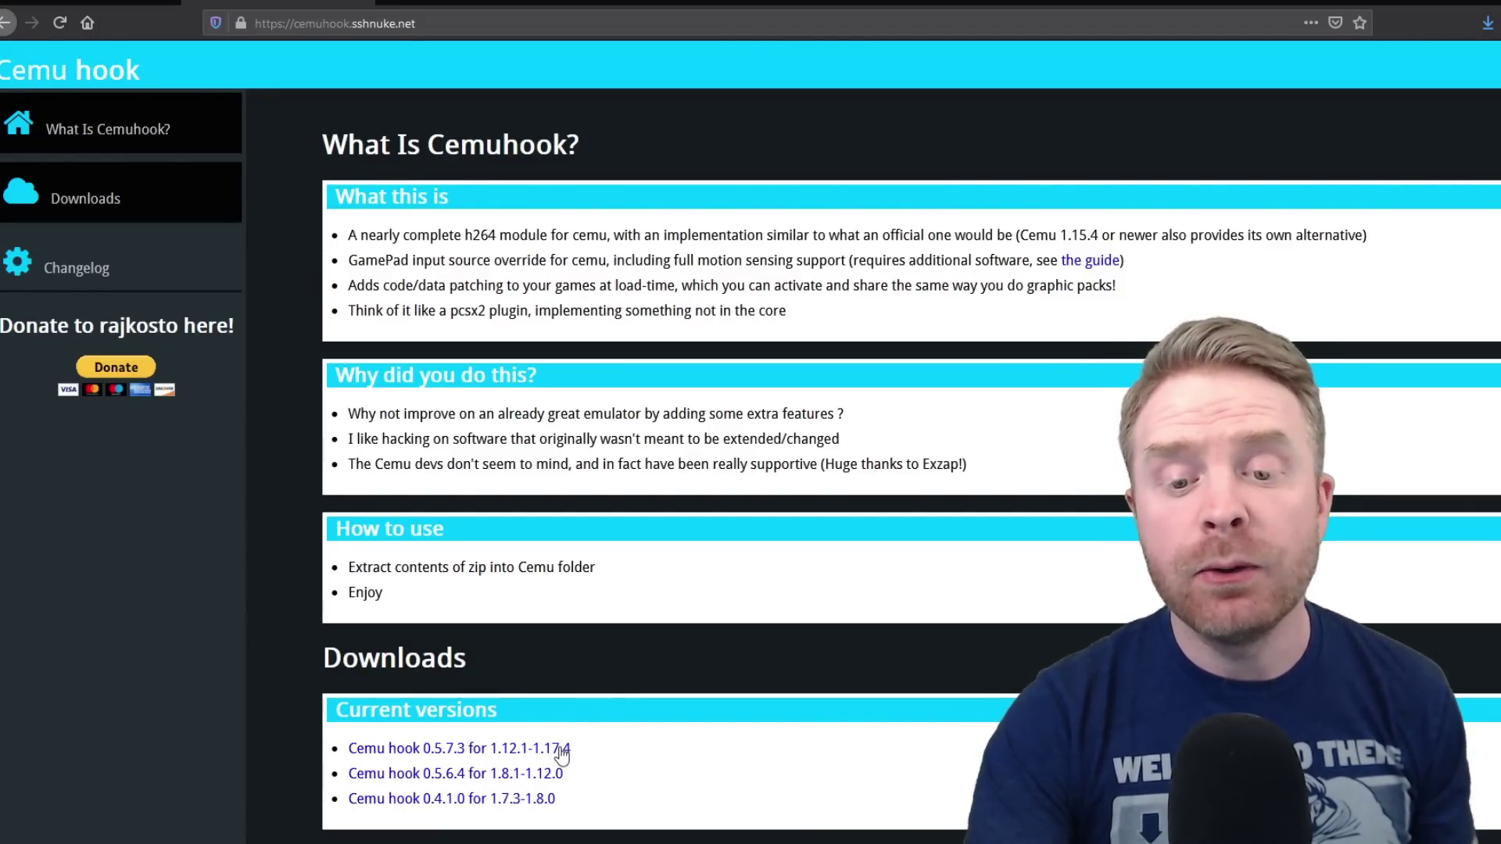
left_click(503, 751)
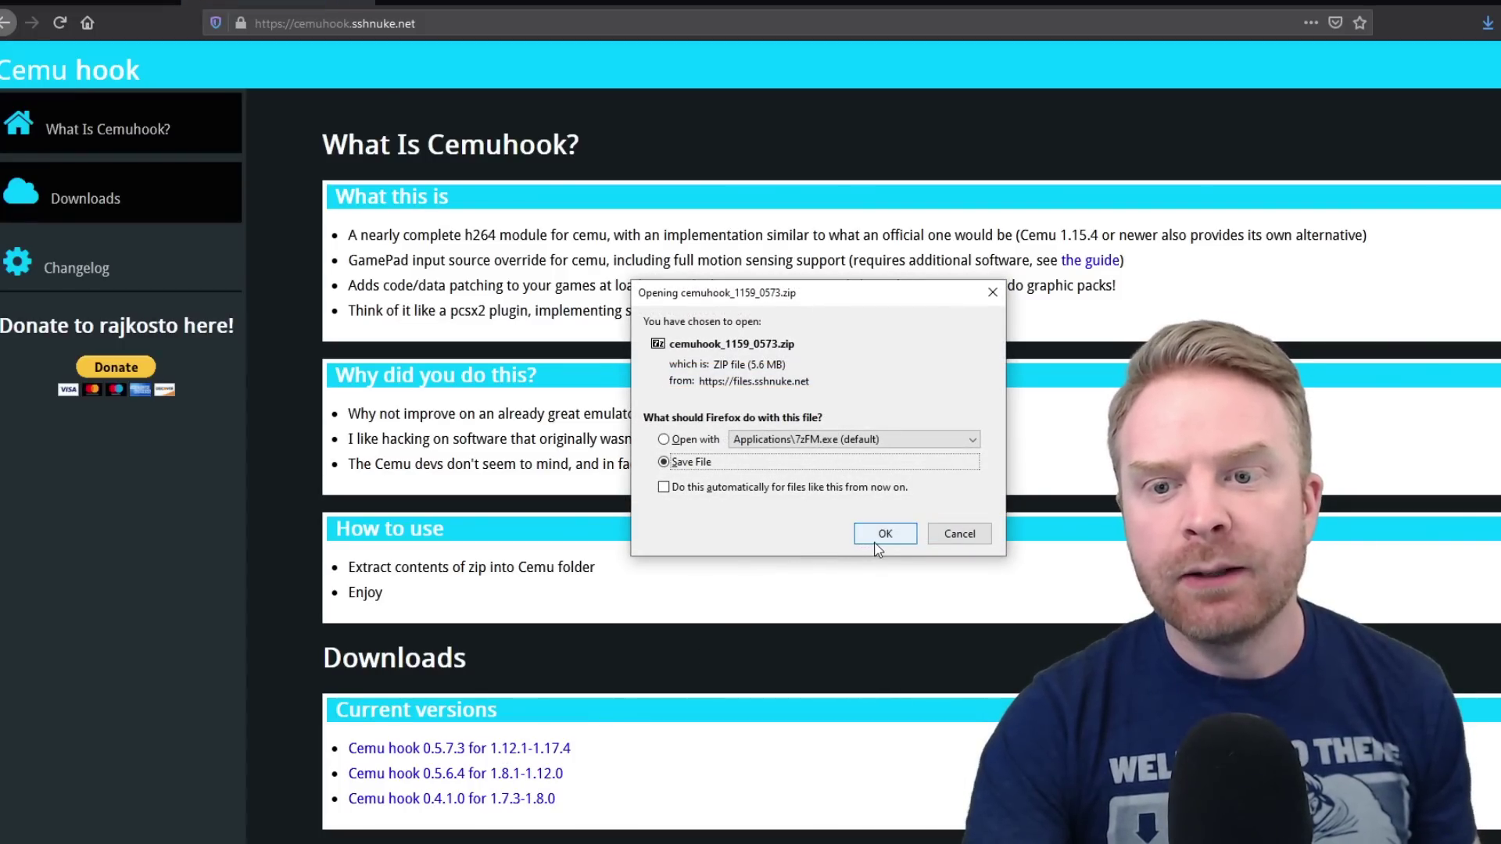
left_click(879, 537)
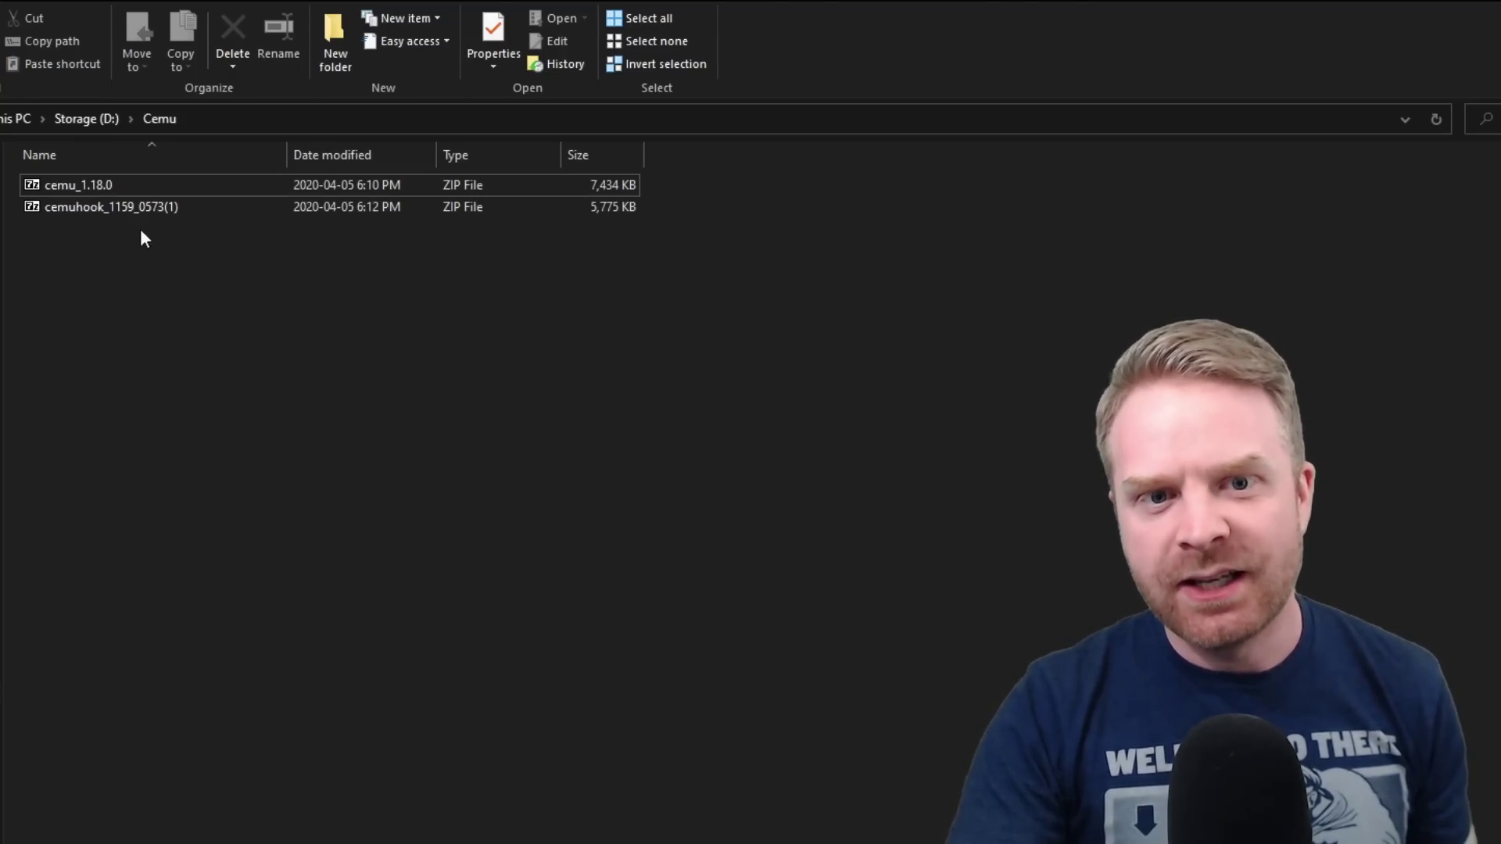
Step: Extract the cemu_1.18.0 archive with 7-Zip into its own cemu_1.18.0 folder
right_click(53, 185)
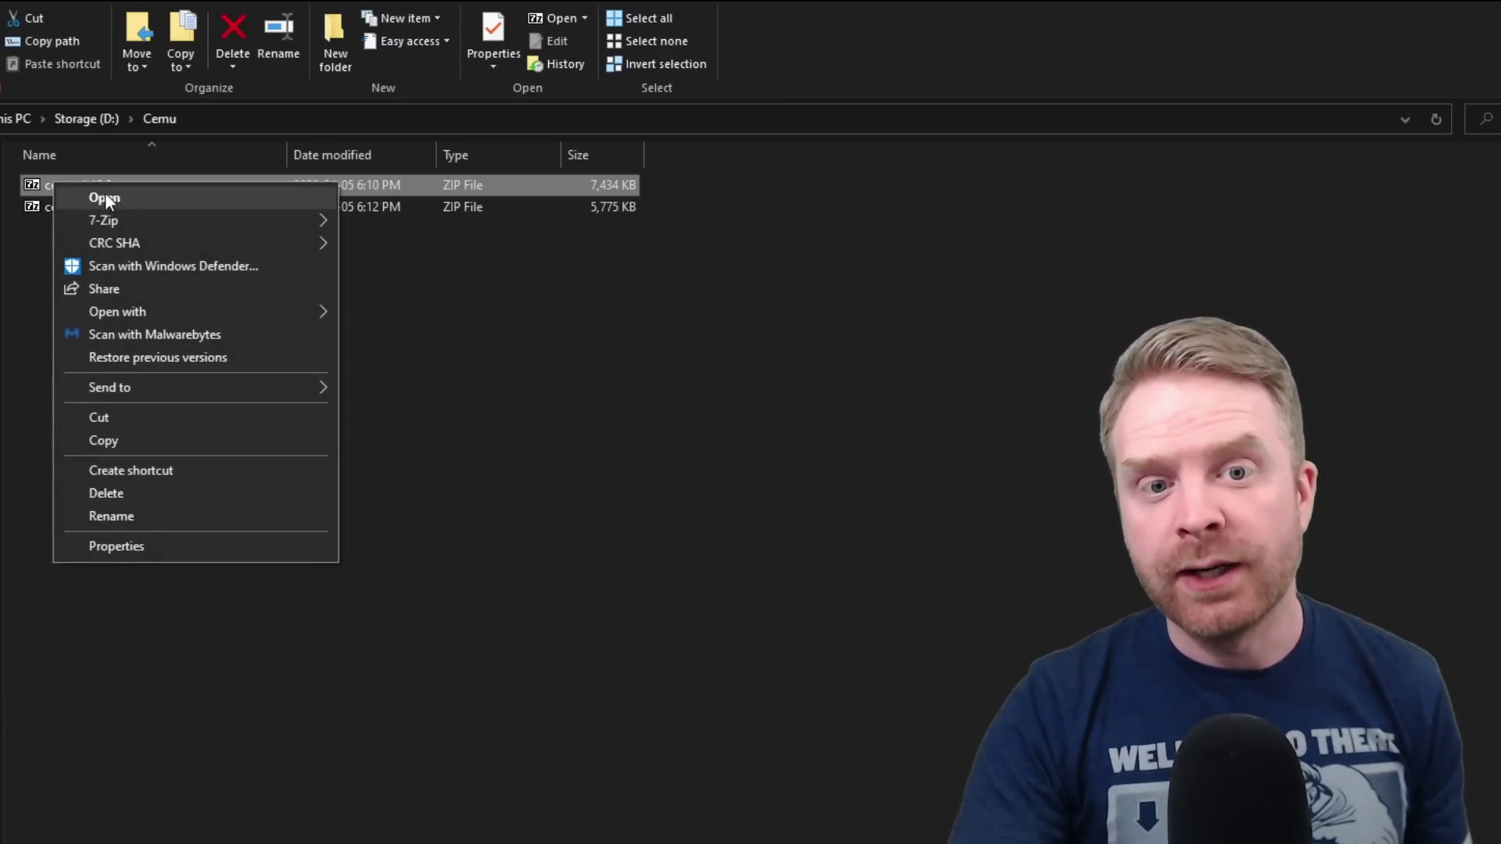
mouse_move(175, 227)
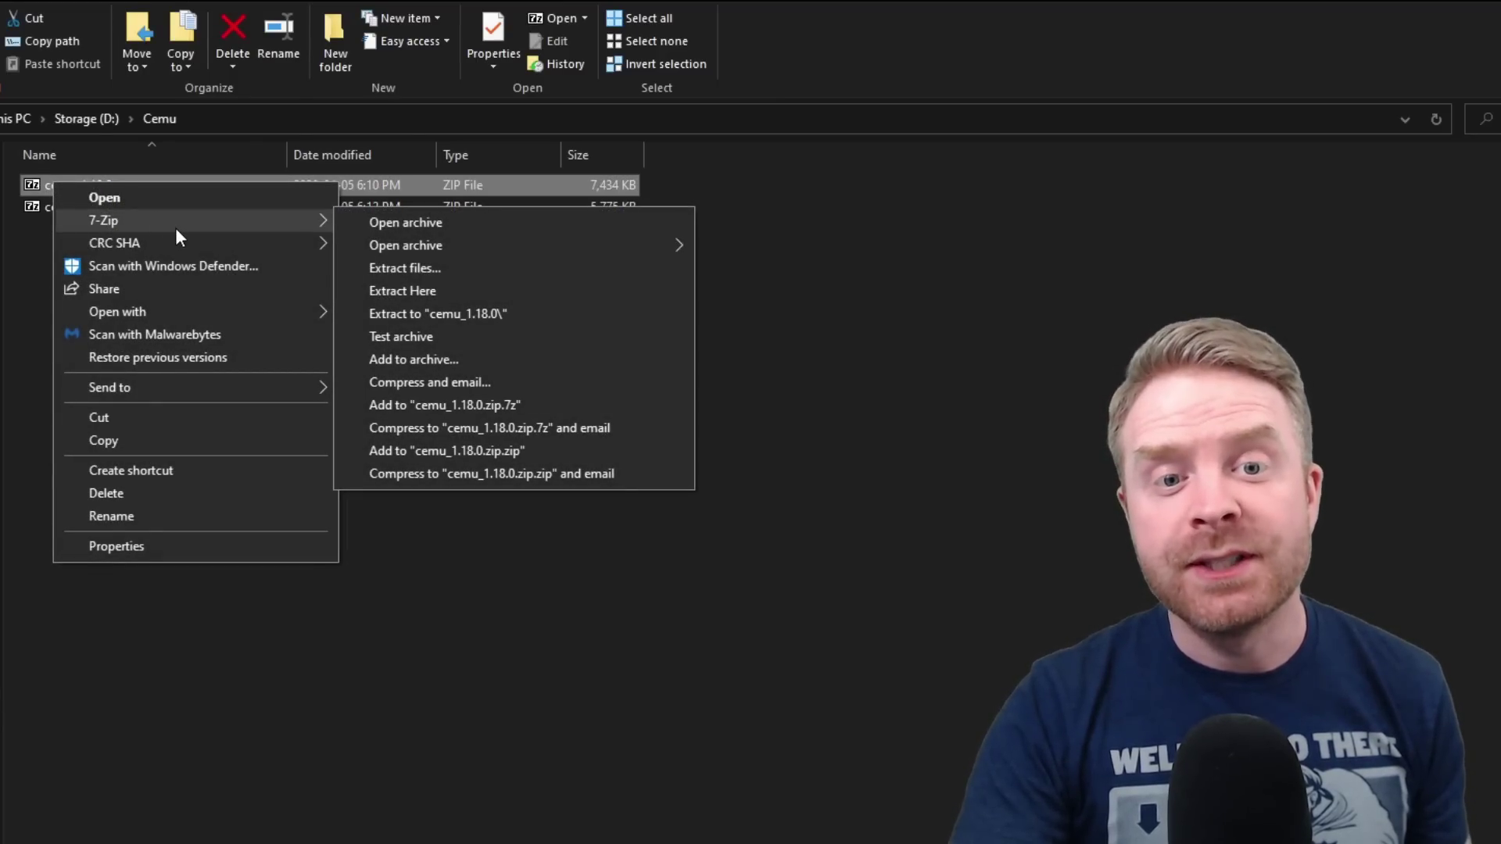
left_click(523, 317)
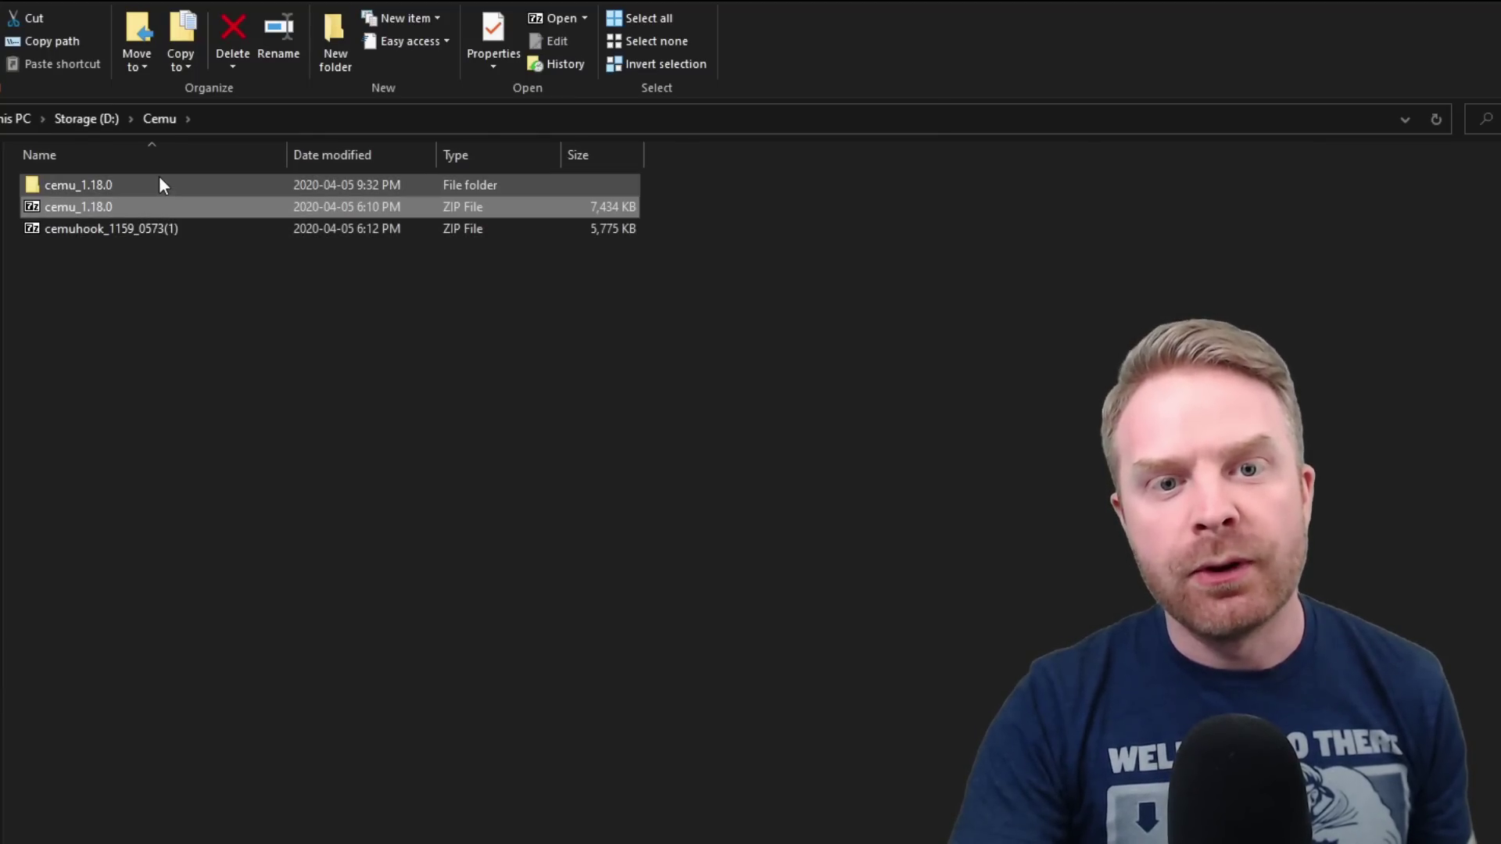
Step: Move the cemuhook_1159_0573(1) archive into the cemu_1.18.0 folder and extract its contents directly there with 7-Zip
left_click(162, 226)
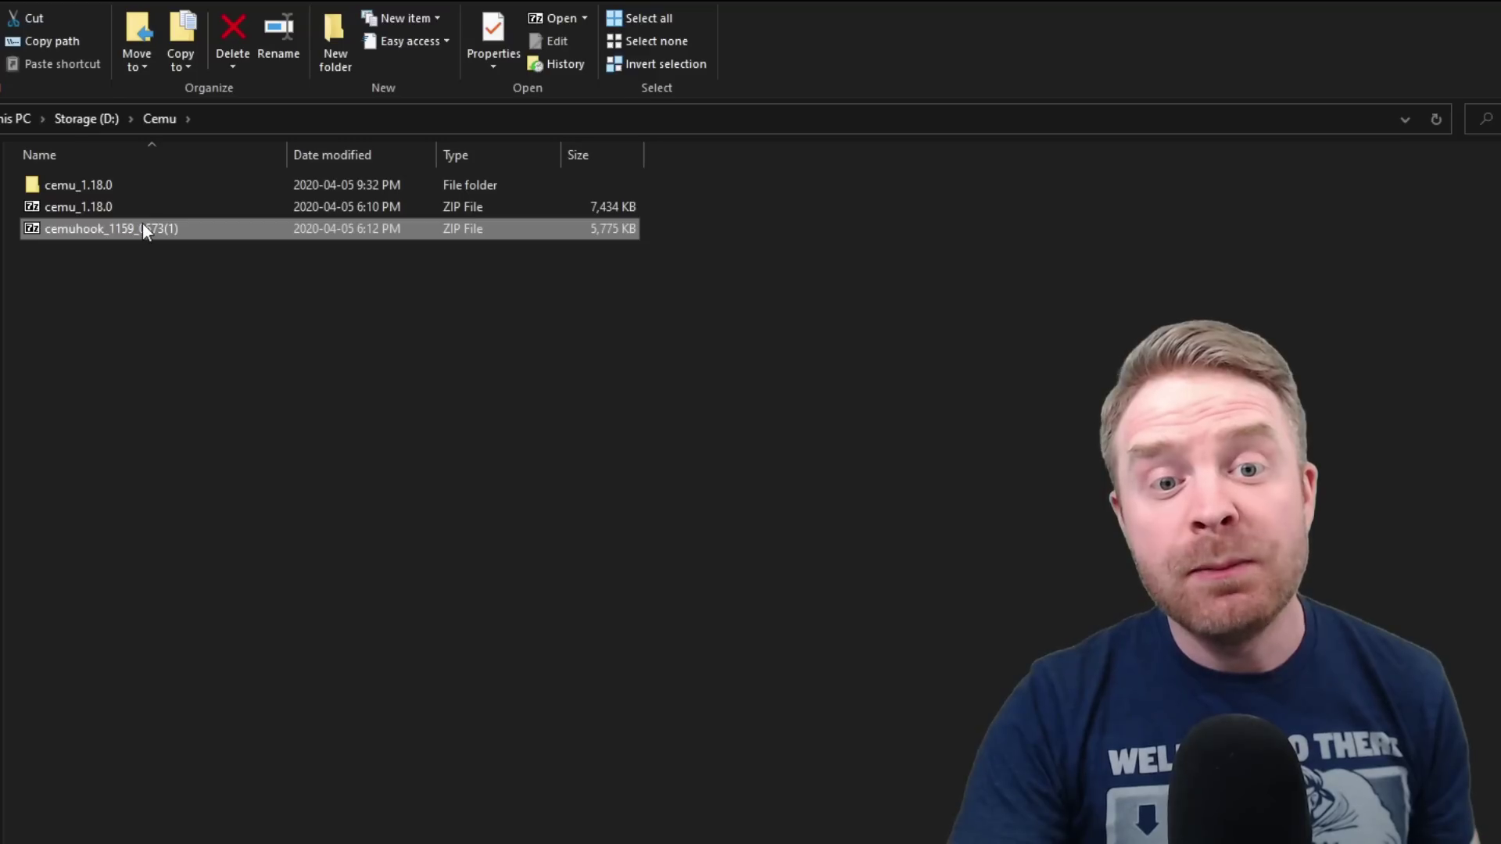
left_click_drag(147, 228, 116, 186)
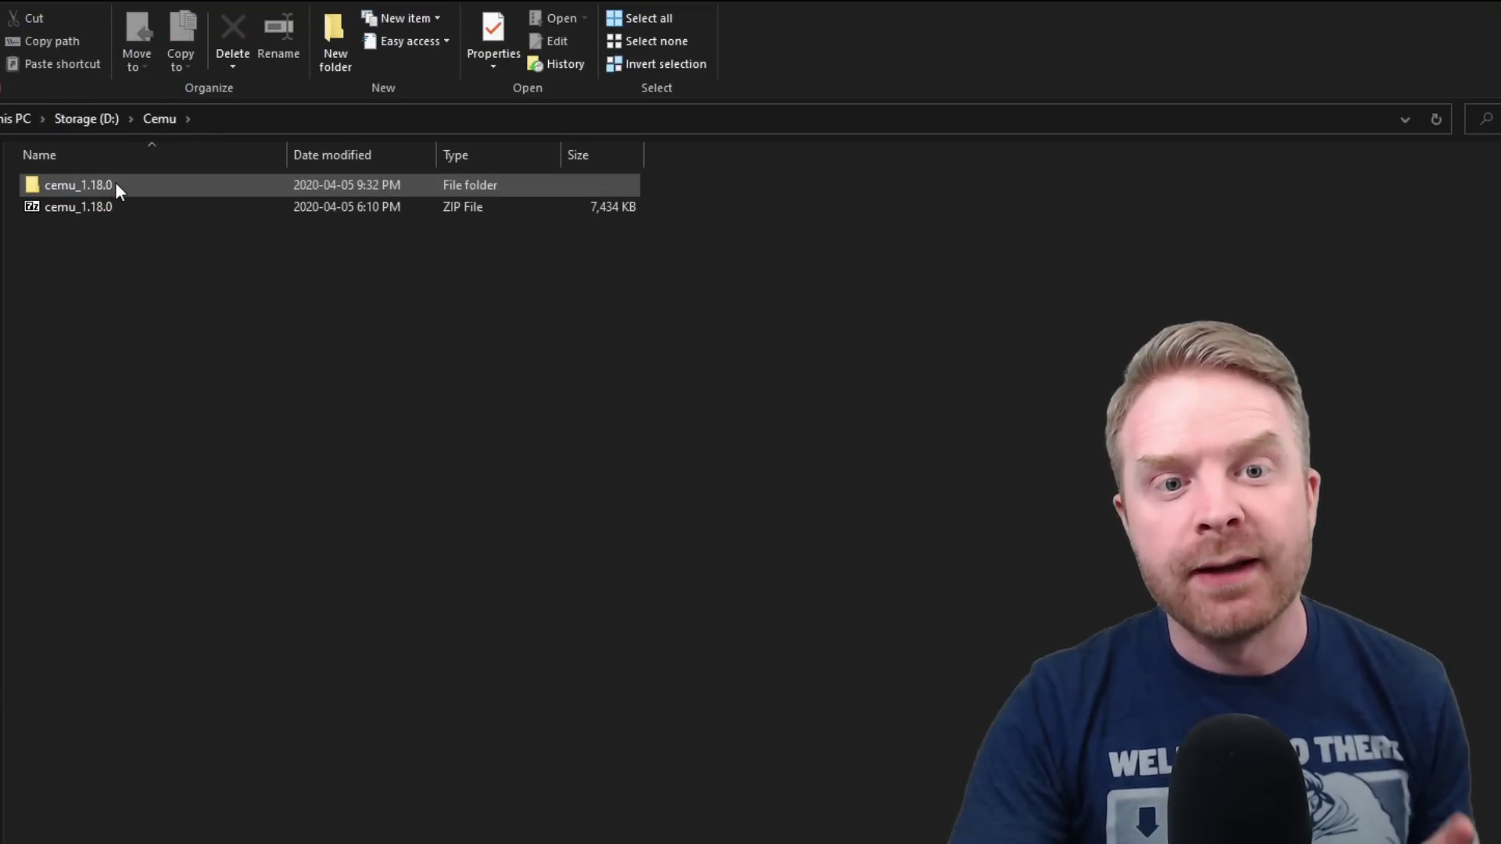
double_click(116, 186)
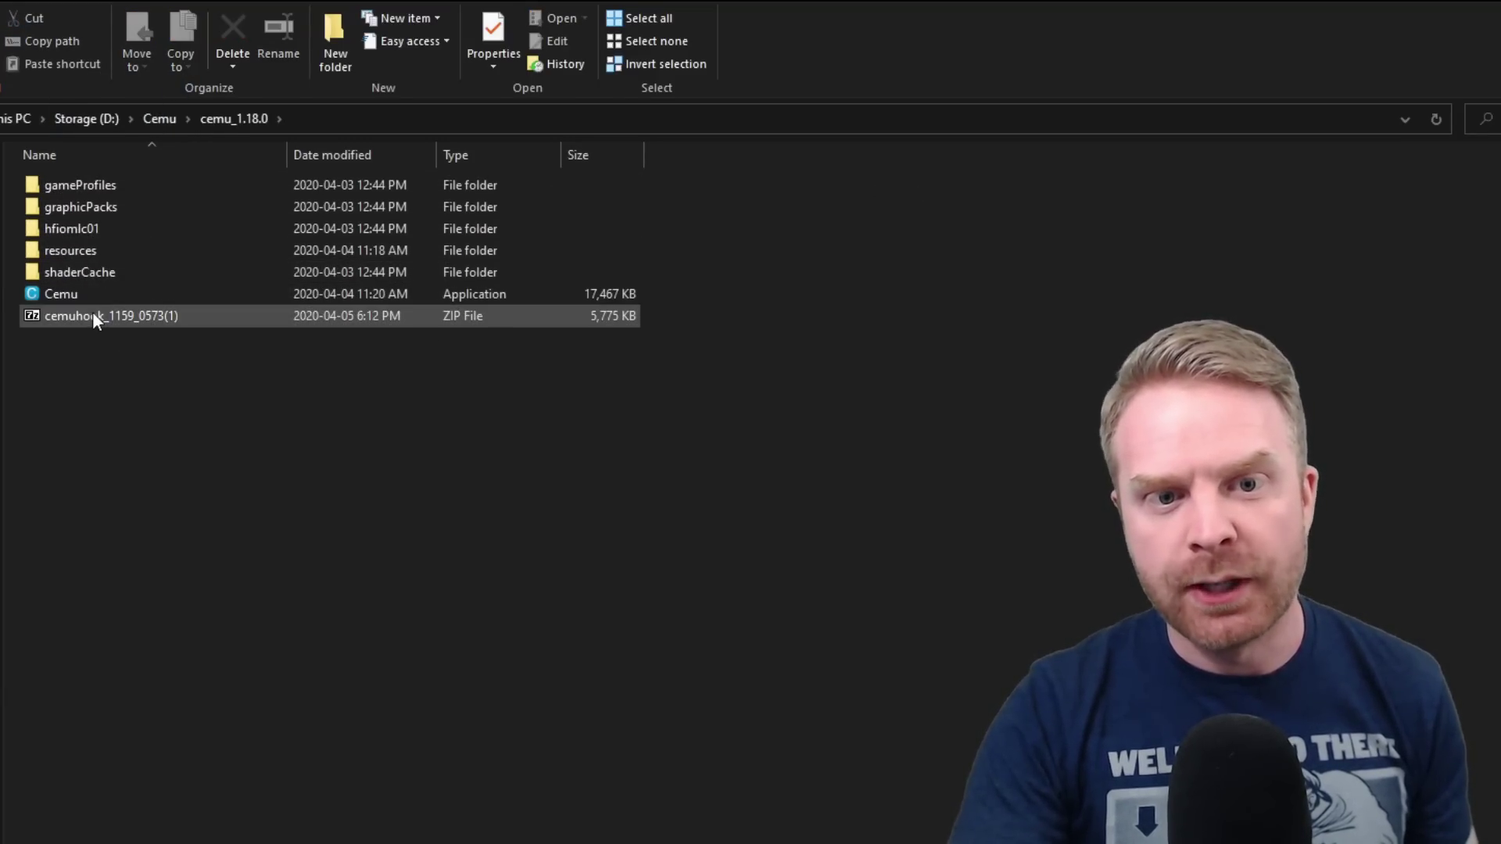
right_click(94, 313)
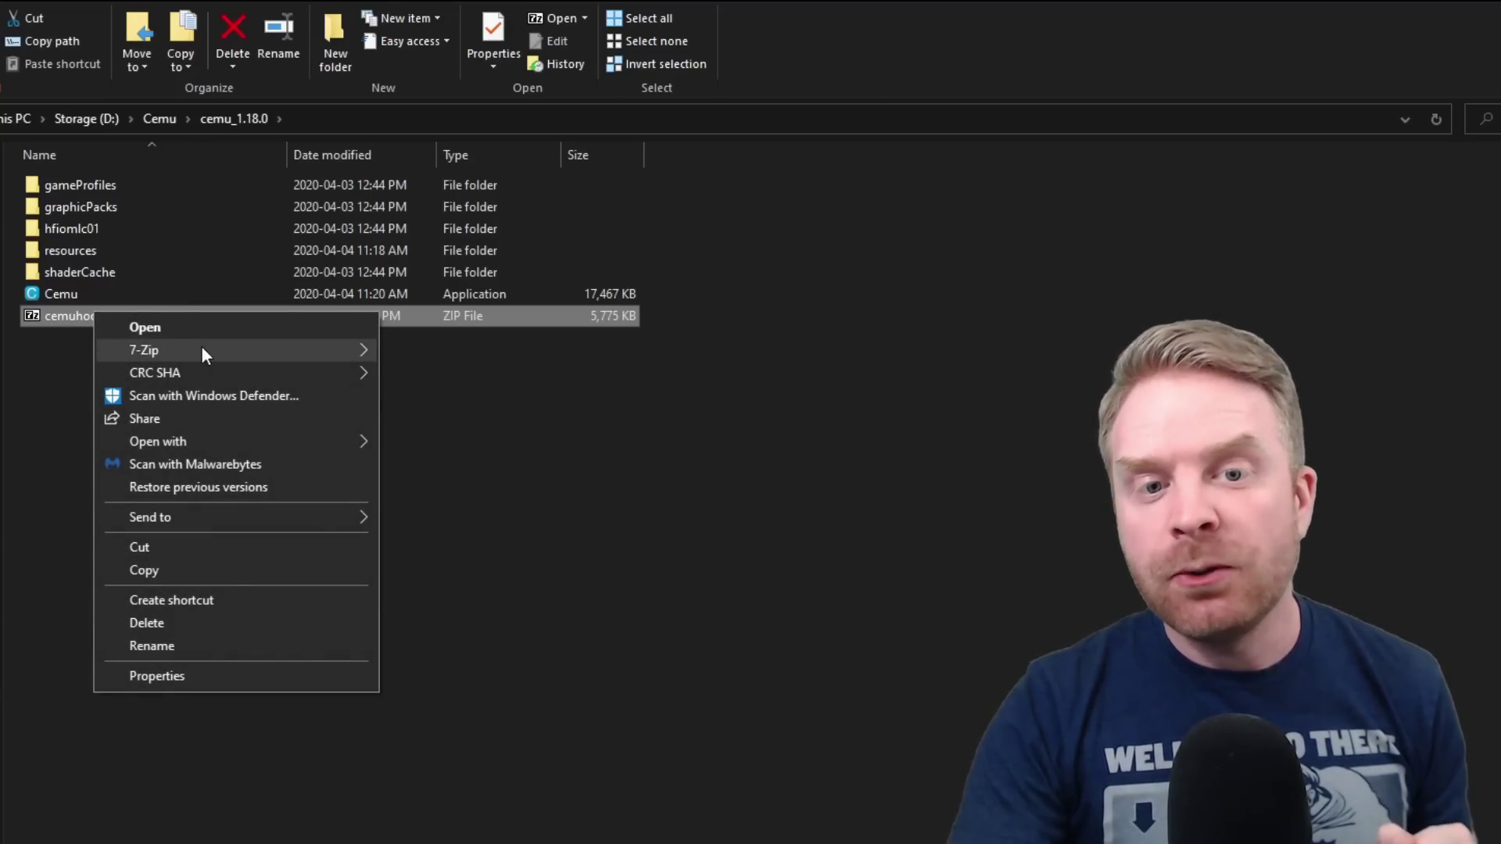
mouse_move(203, 350)
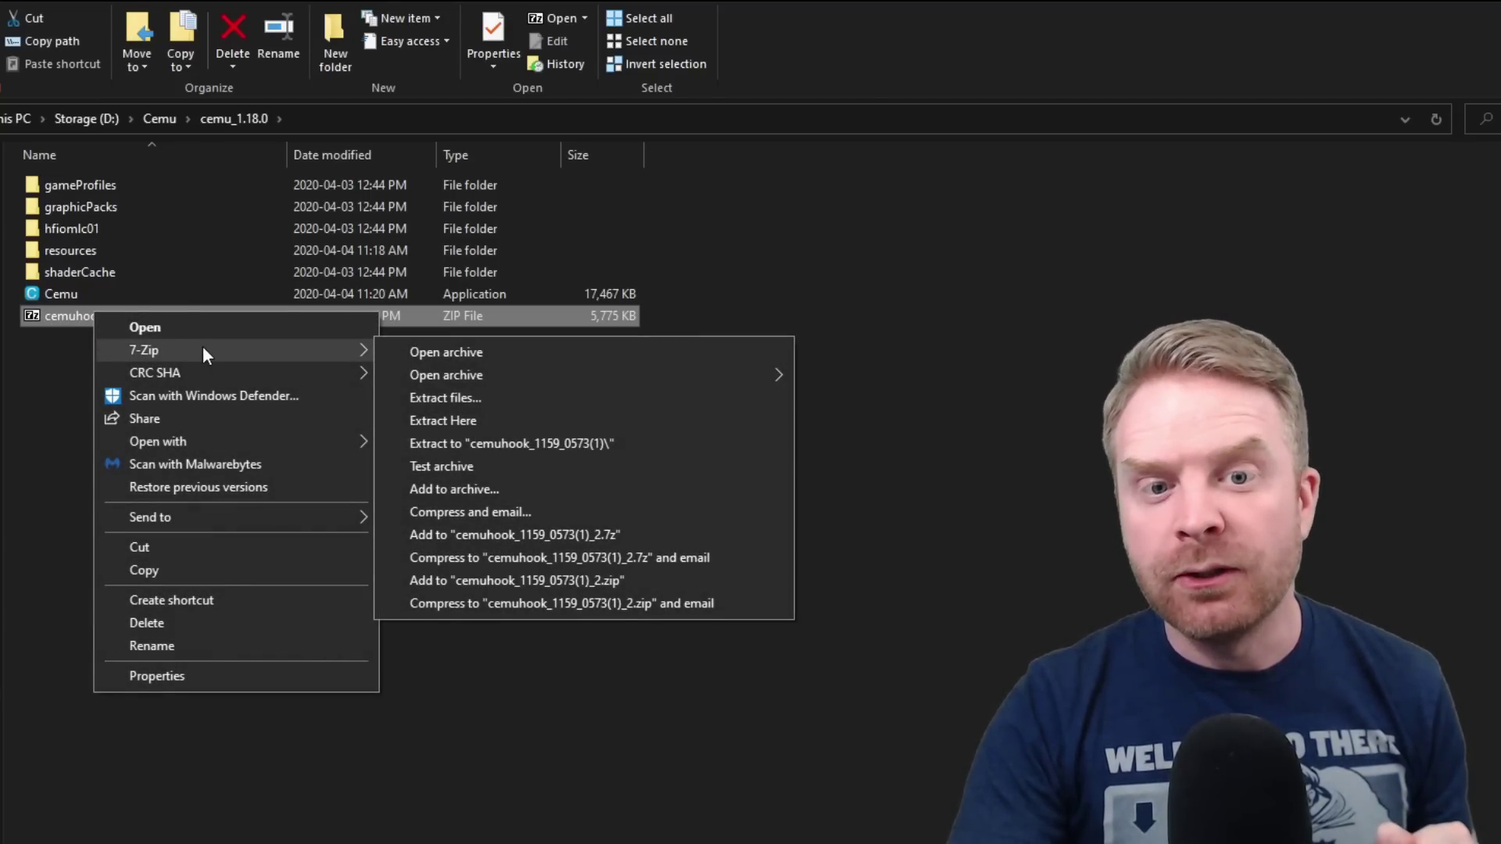
left_click(513, 420)
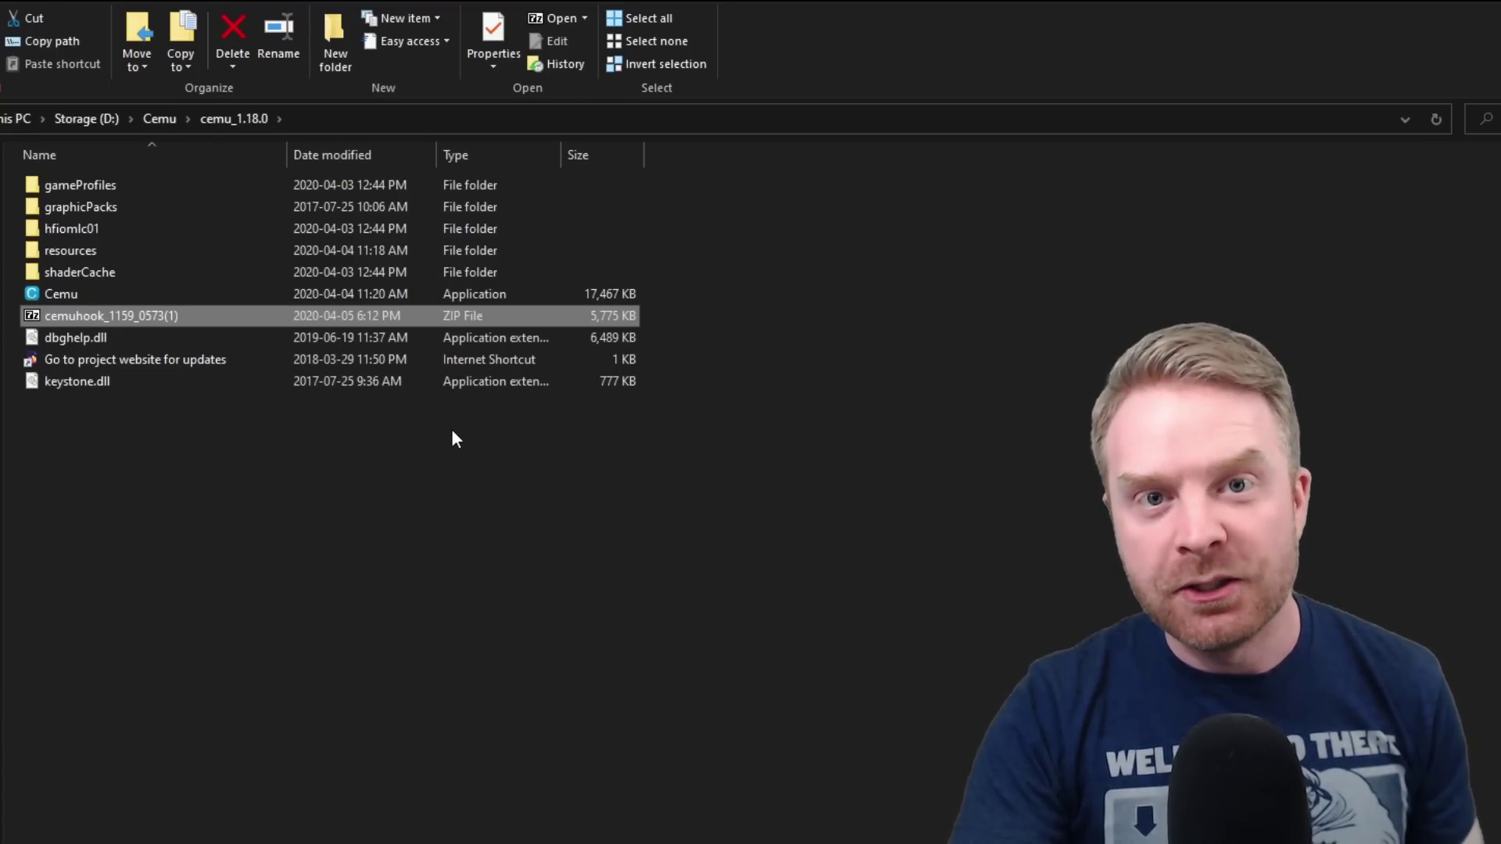
left_click(134, 469)
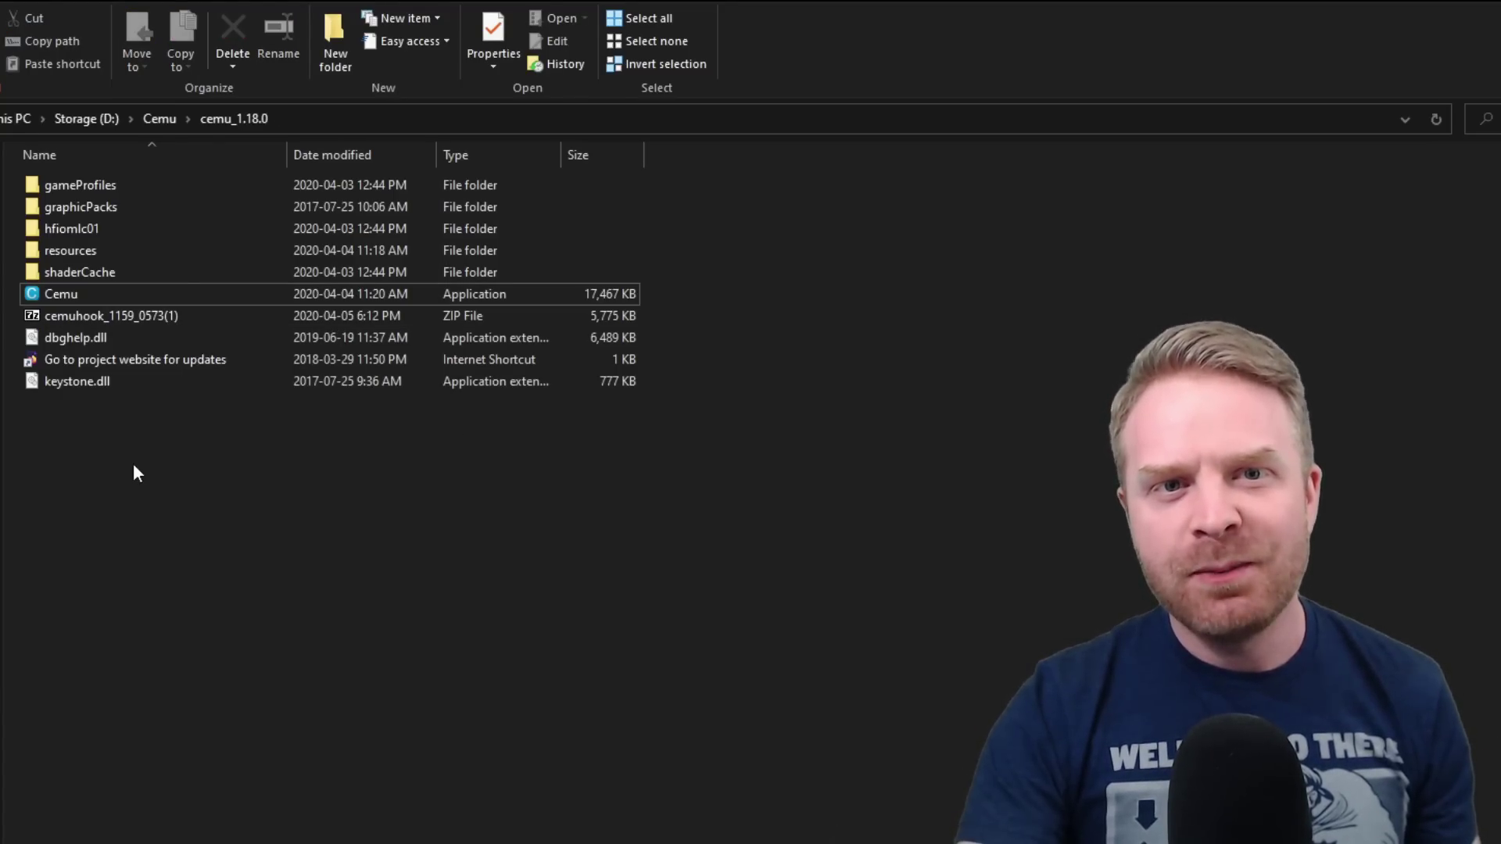
Step: Set the Cemu application's compatibility properties to always run the program as an administrator
left_click(135, 299)
right_click(136, 294)
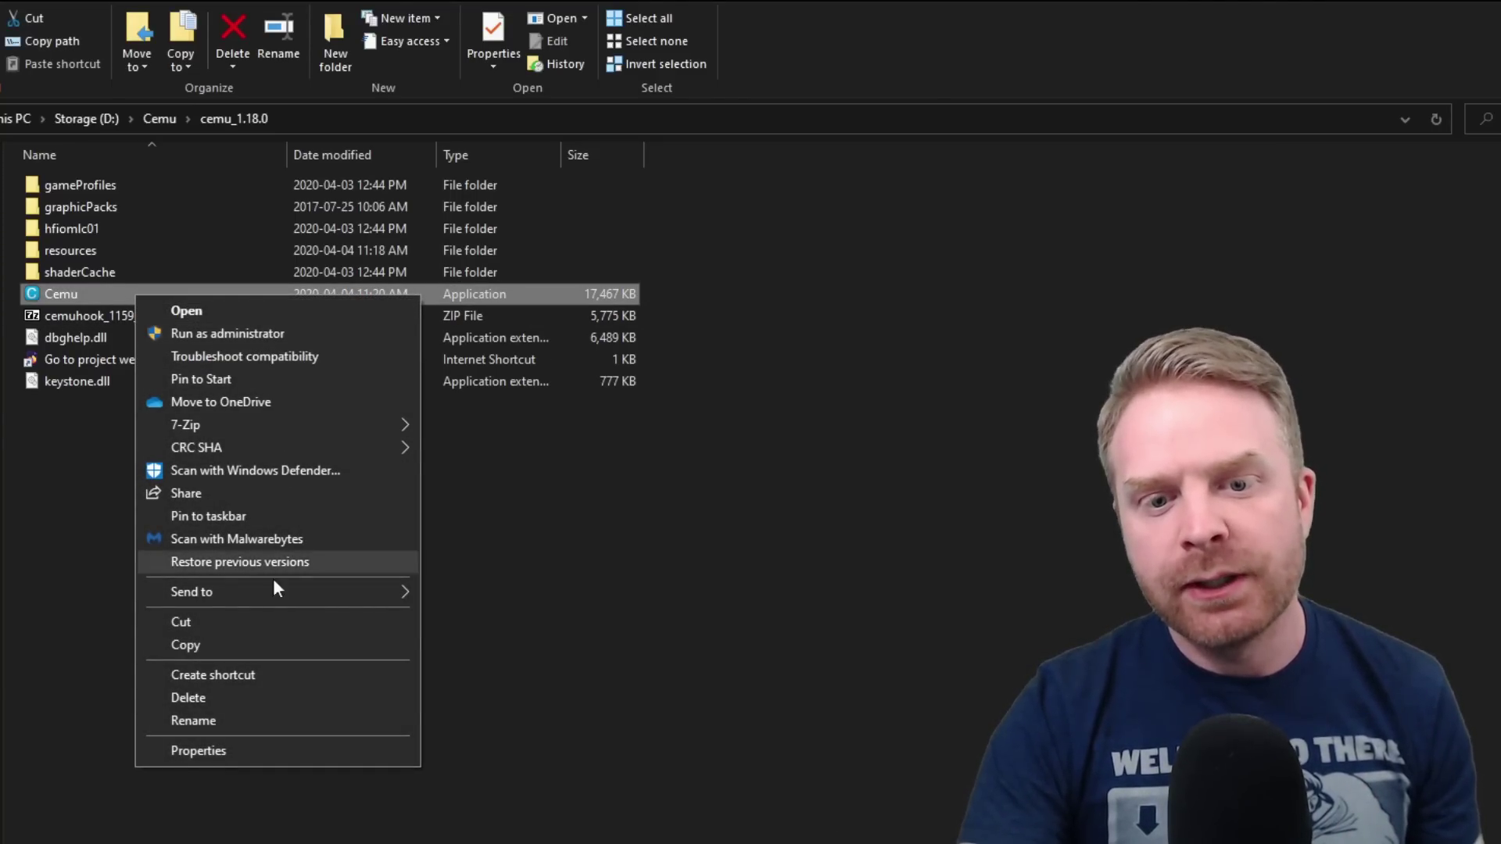
left_click(206, 741)
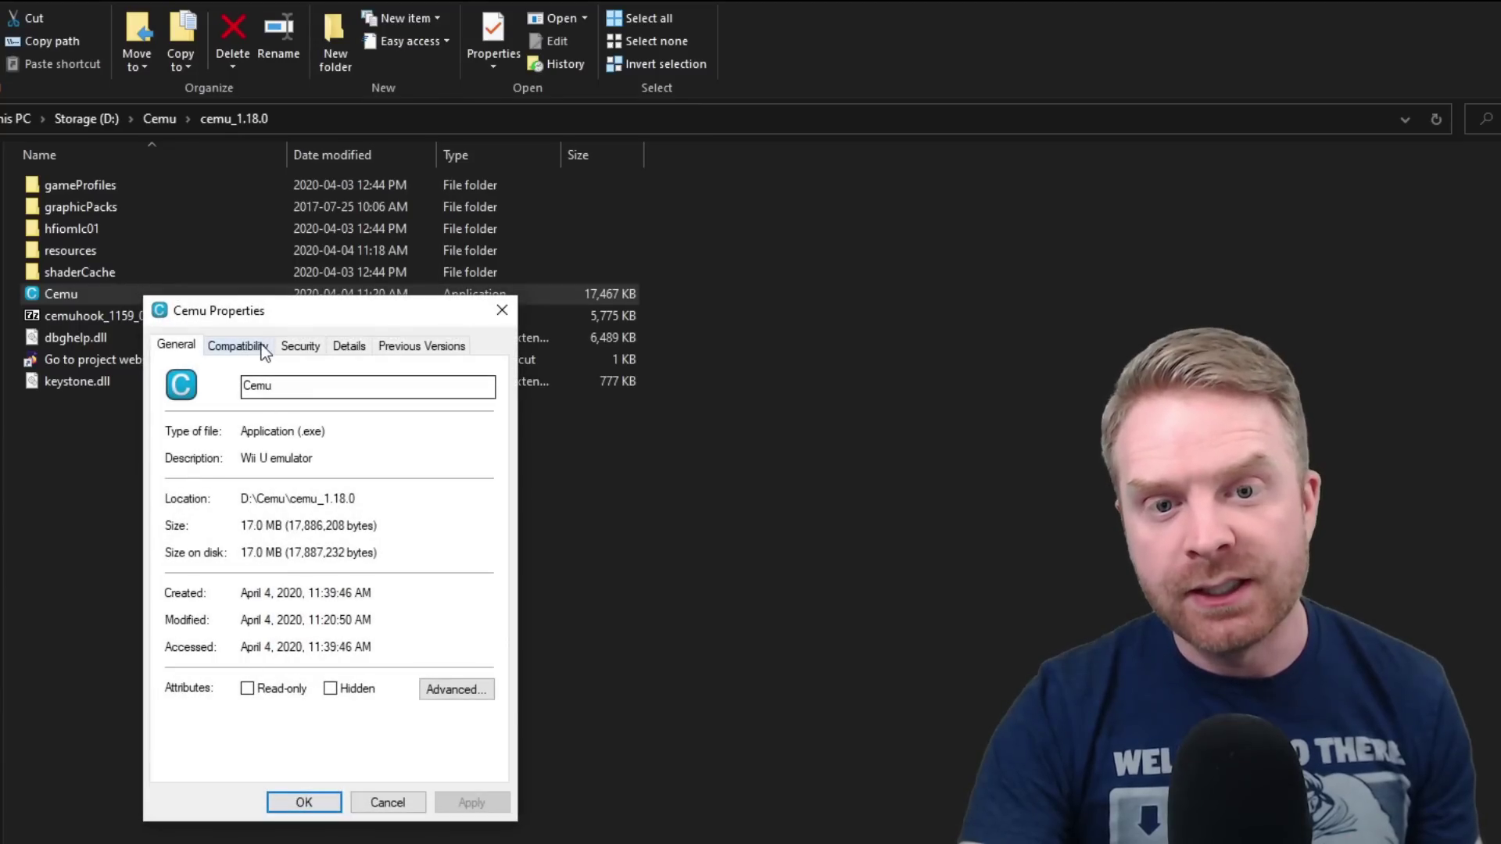
left_click(258, 345)
left_click(258, 676)
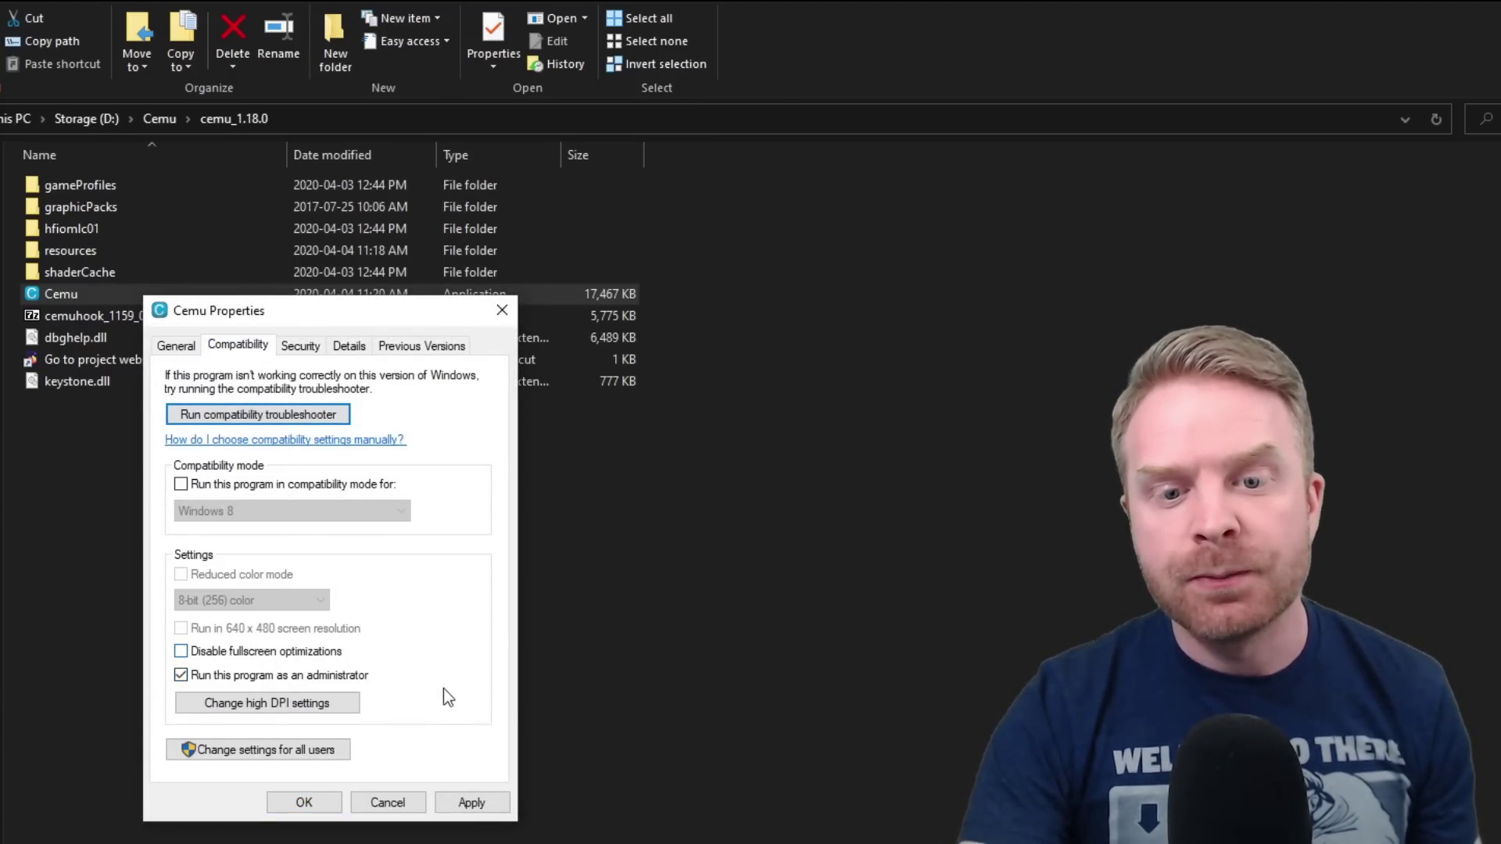
left_click(473, 803)
left_click(294, 803)
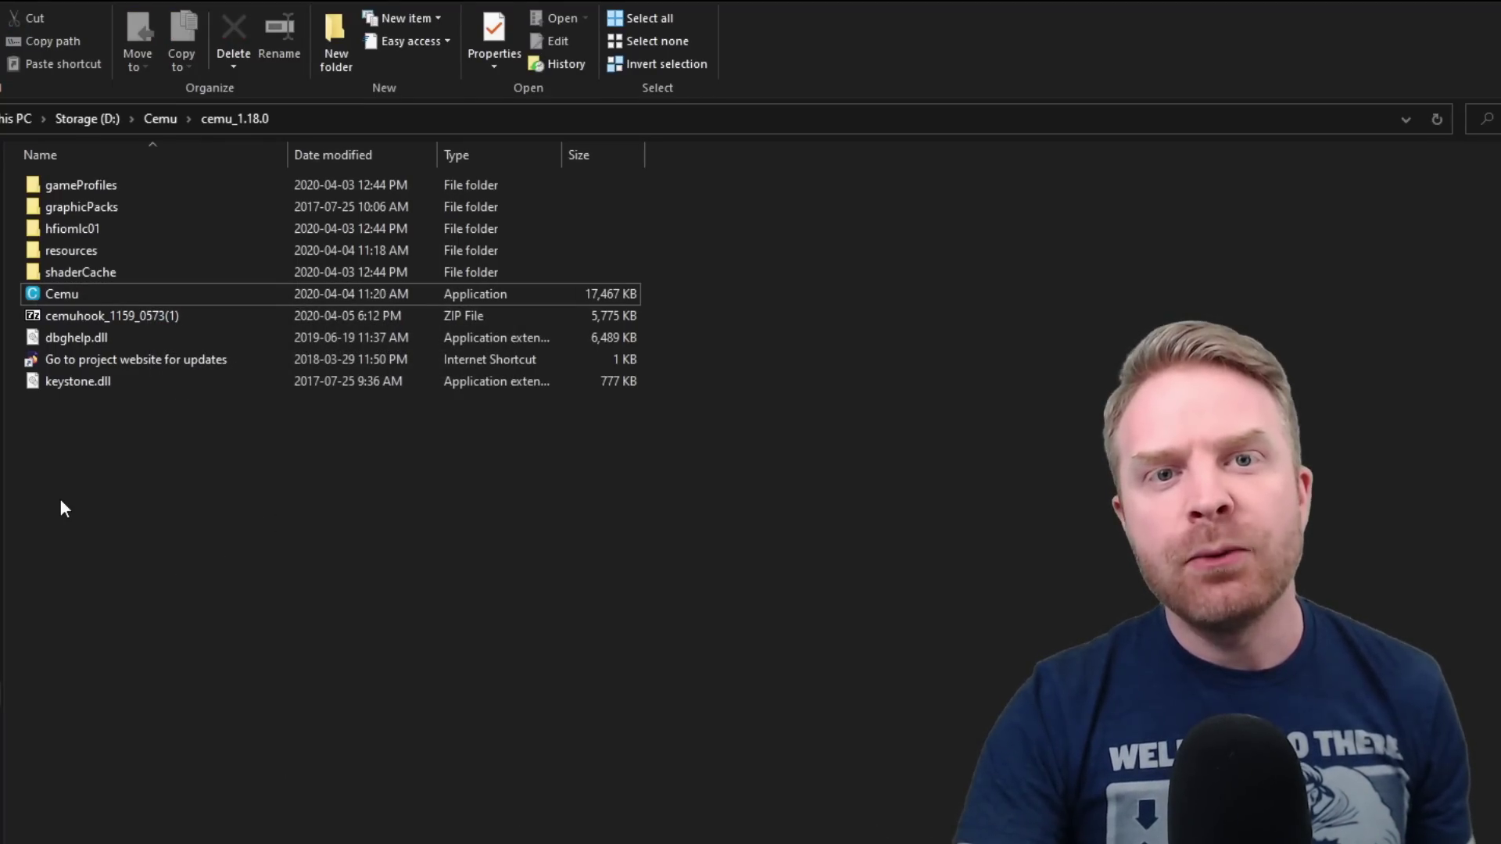
Step: Launch Cemu as administrator and select the mlc01 folder in the file listing behind the Getting started window
right_click(125, 295)
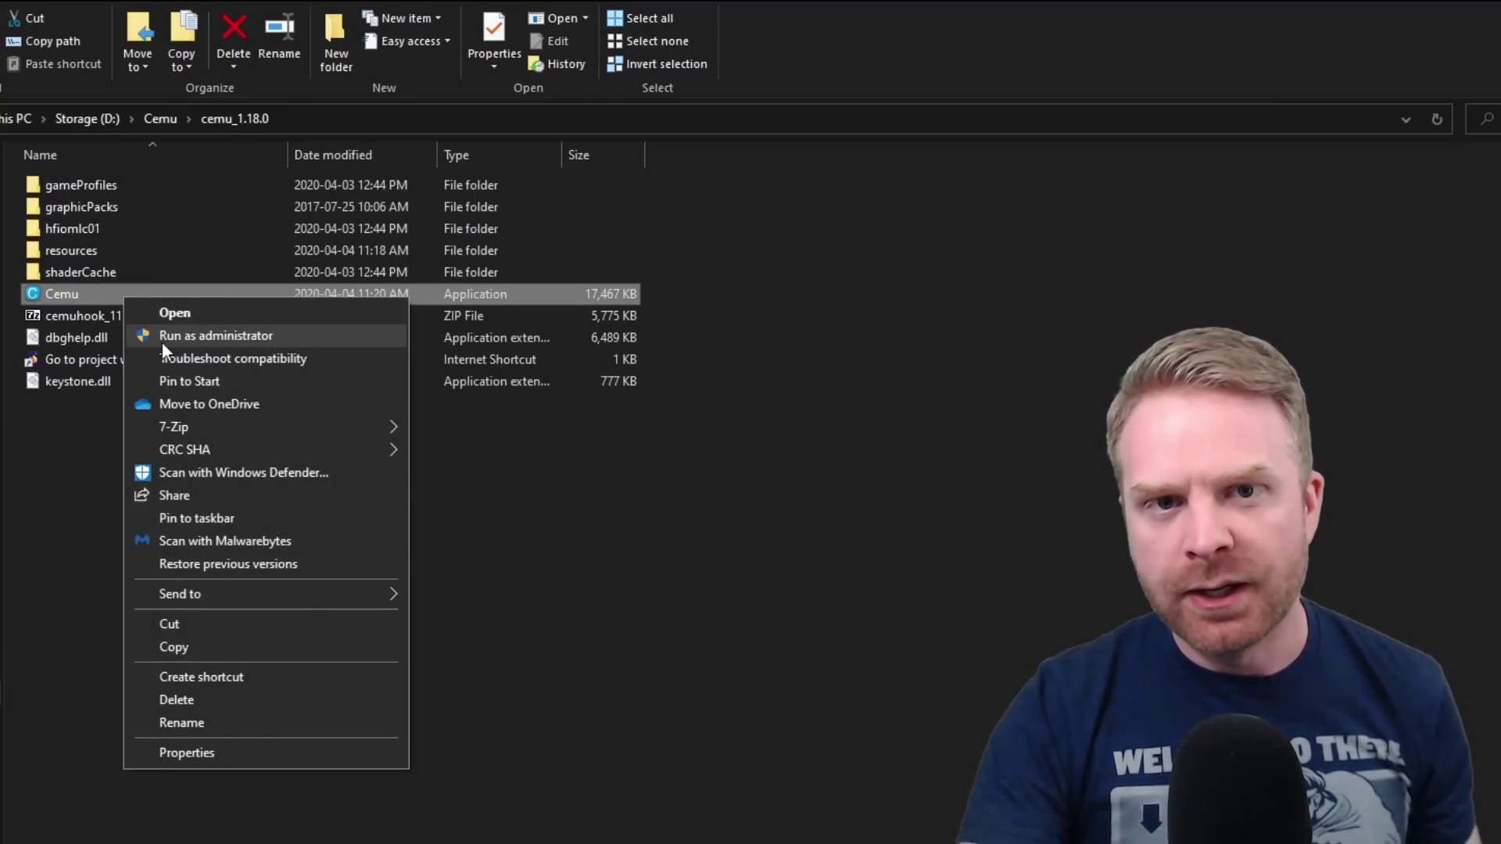
left_click(162, 338)
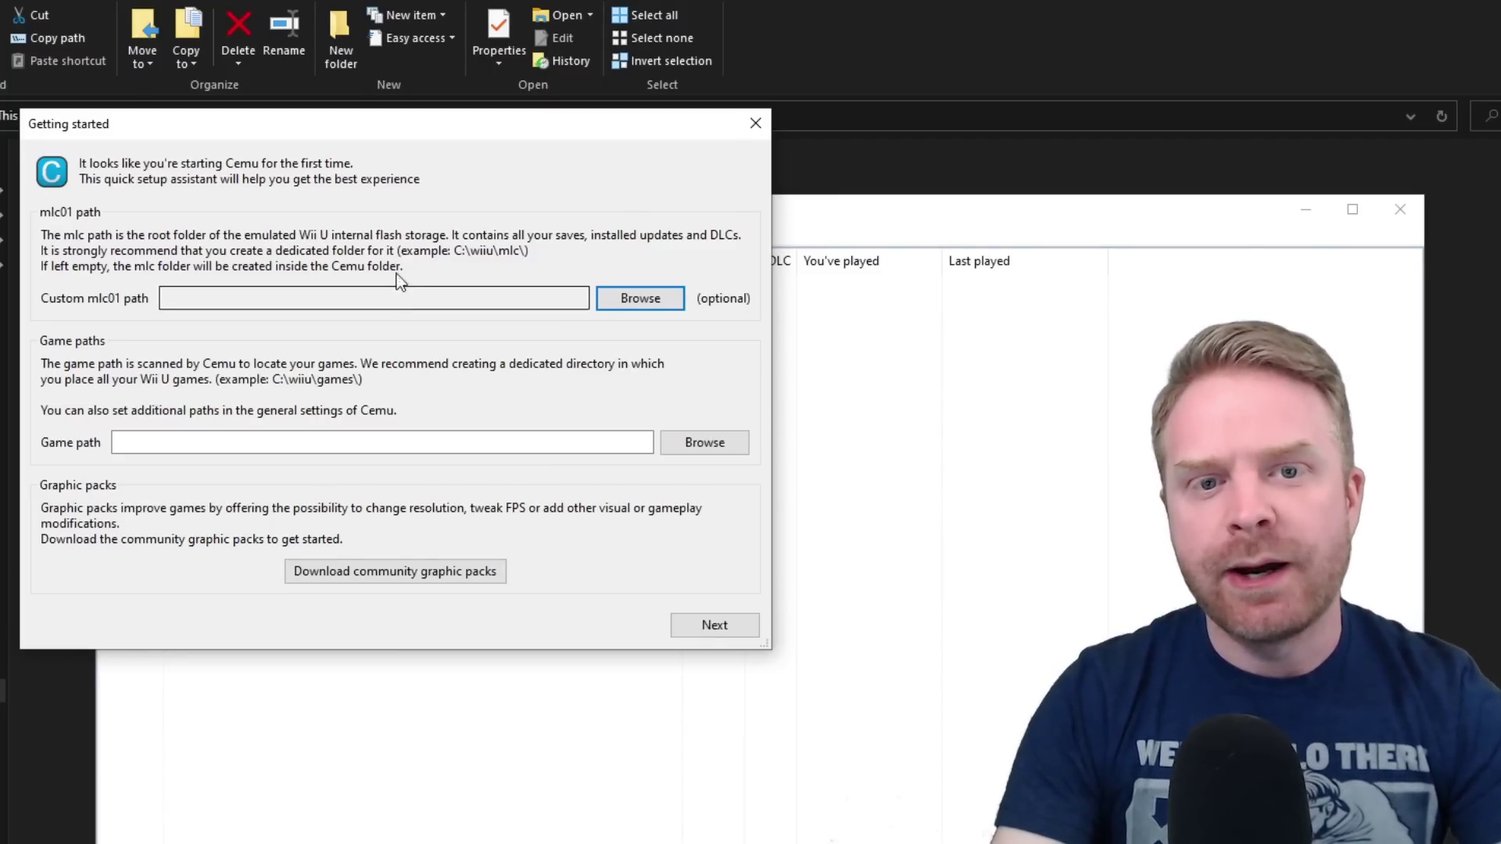
left_click_drag(308, 124, 344, 97)
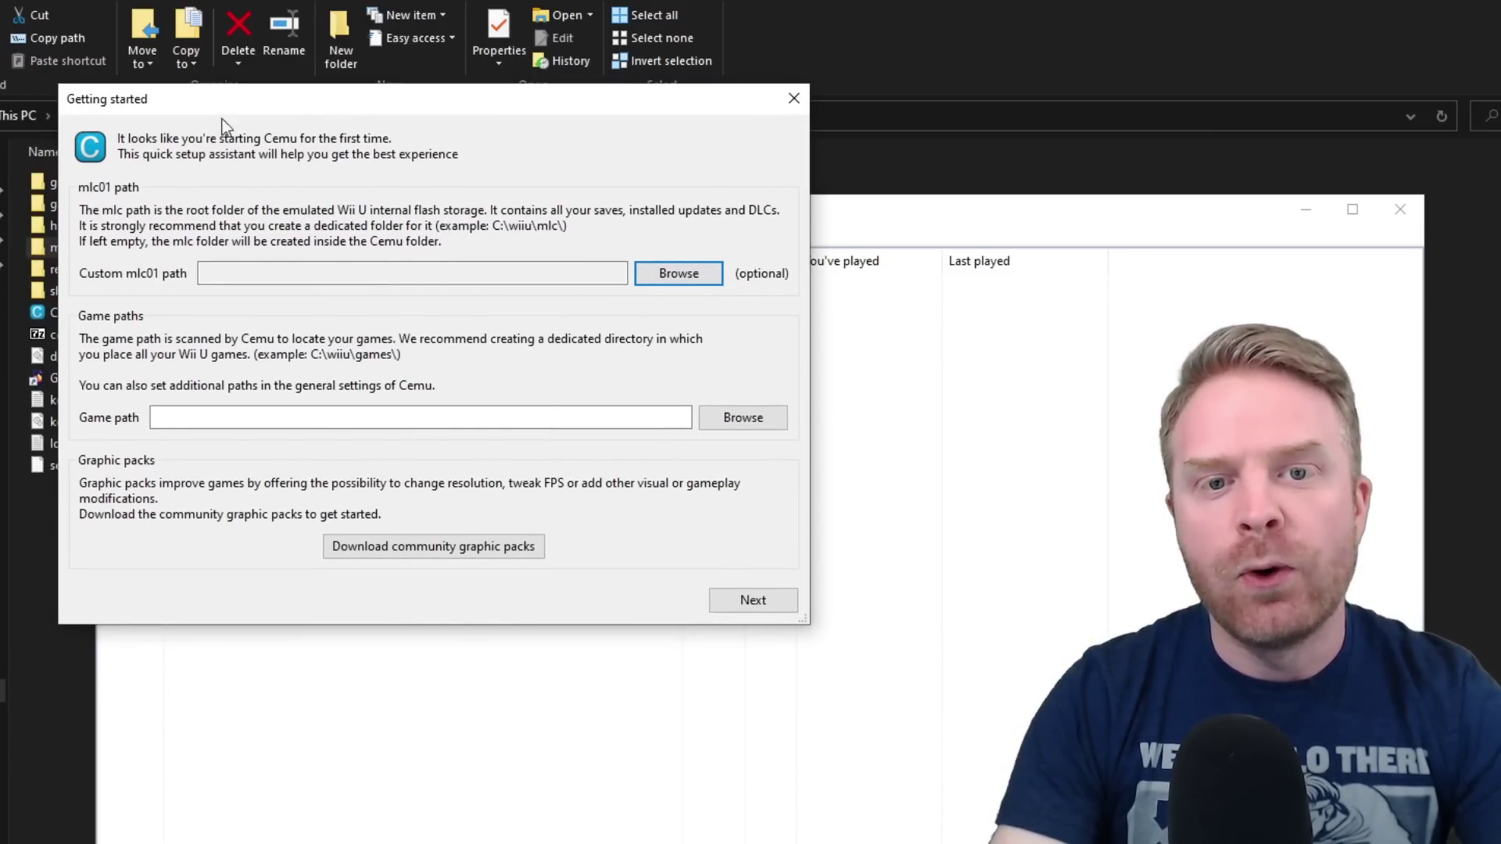
left_click_drag(234, 99, 307, 87)
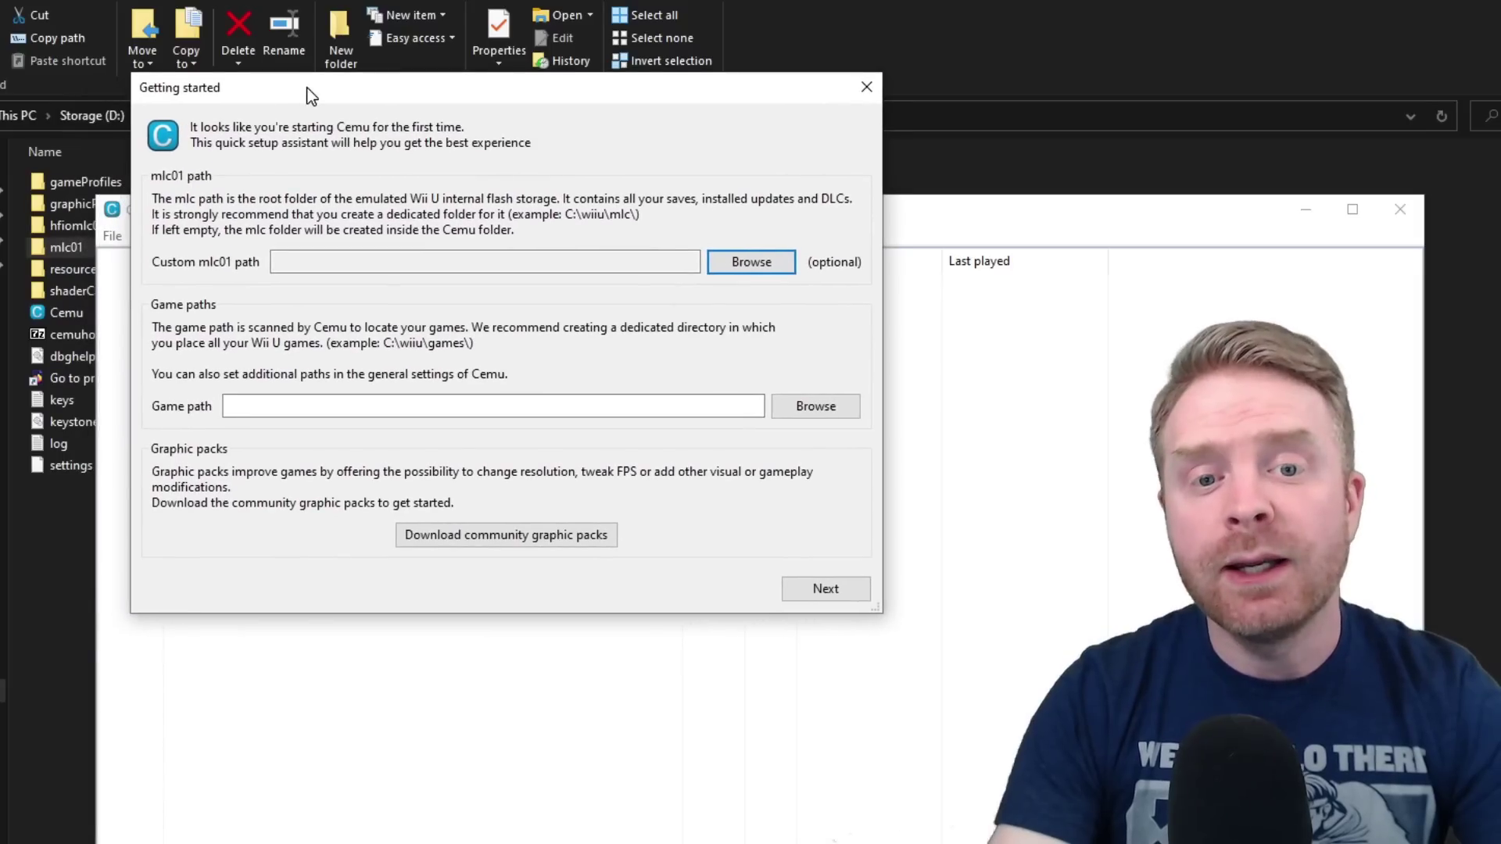
left_click(52, 246)
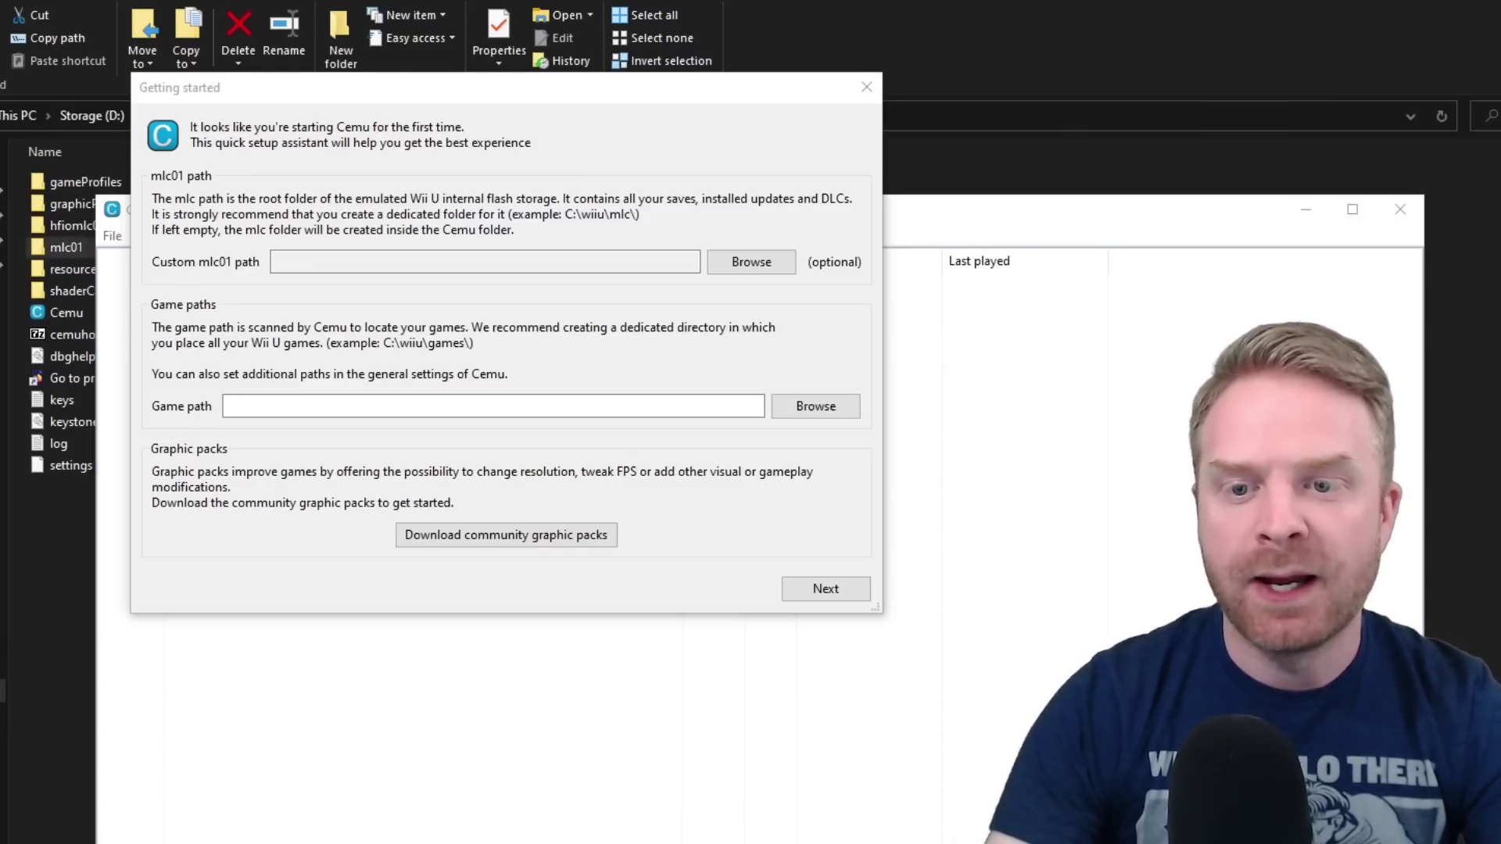
Step: Download the community graphic packs and continue to the setup assistant's input settings page
left_click(462, 535)
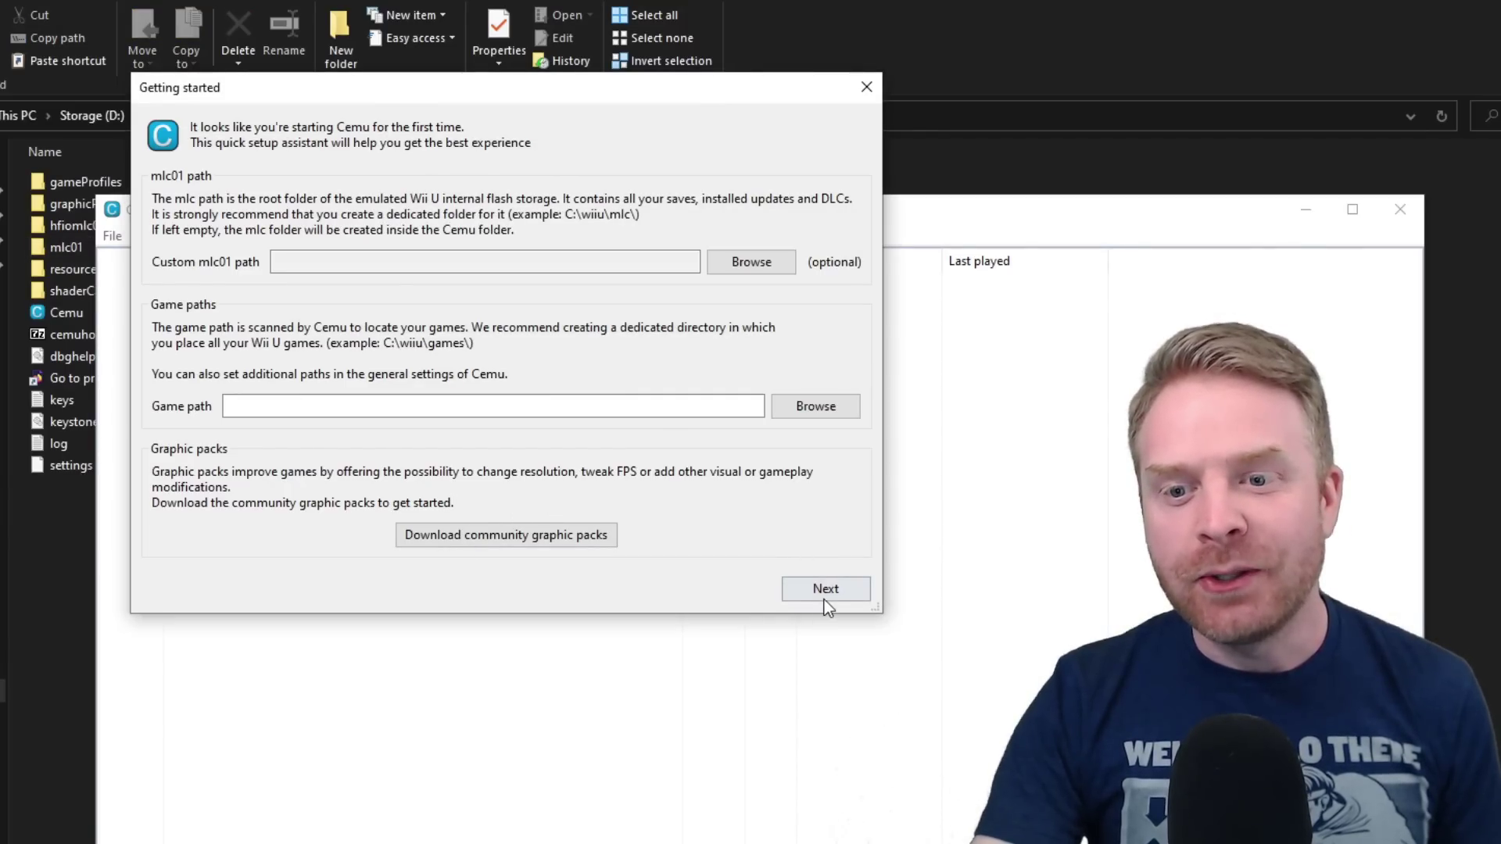
left_click(824, 596)
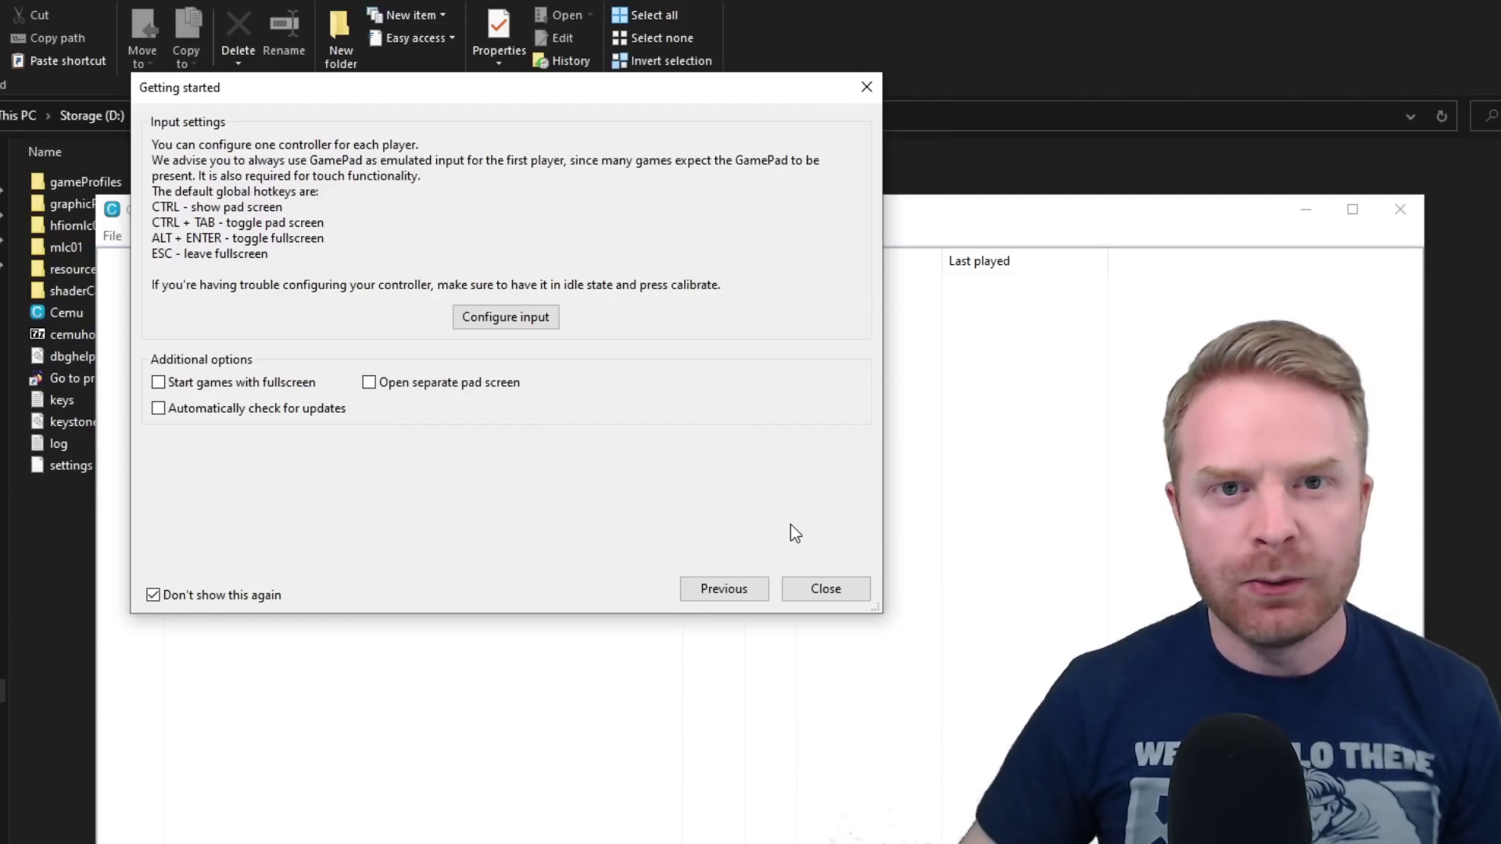
Step: Open the input configuration and set Controller 1 to emulate a Wii U Gamepad through the XInput API
left_click(523, 307)
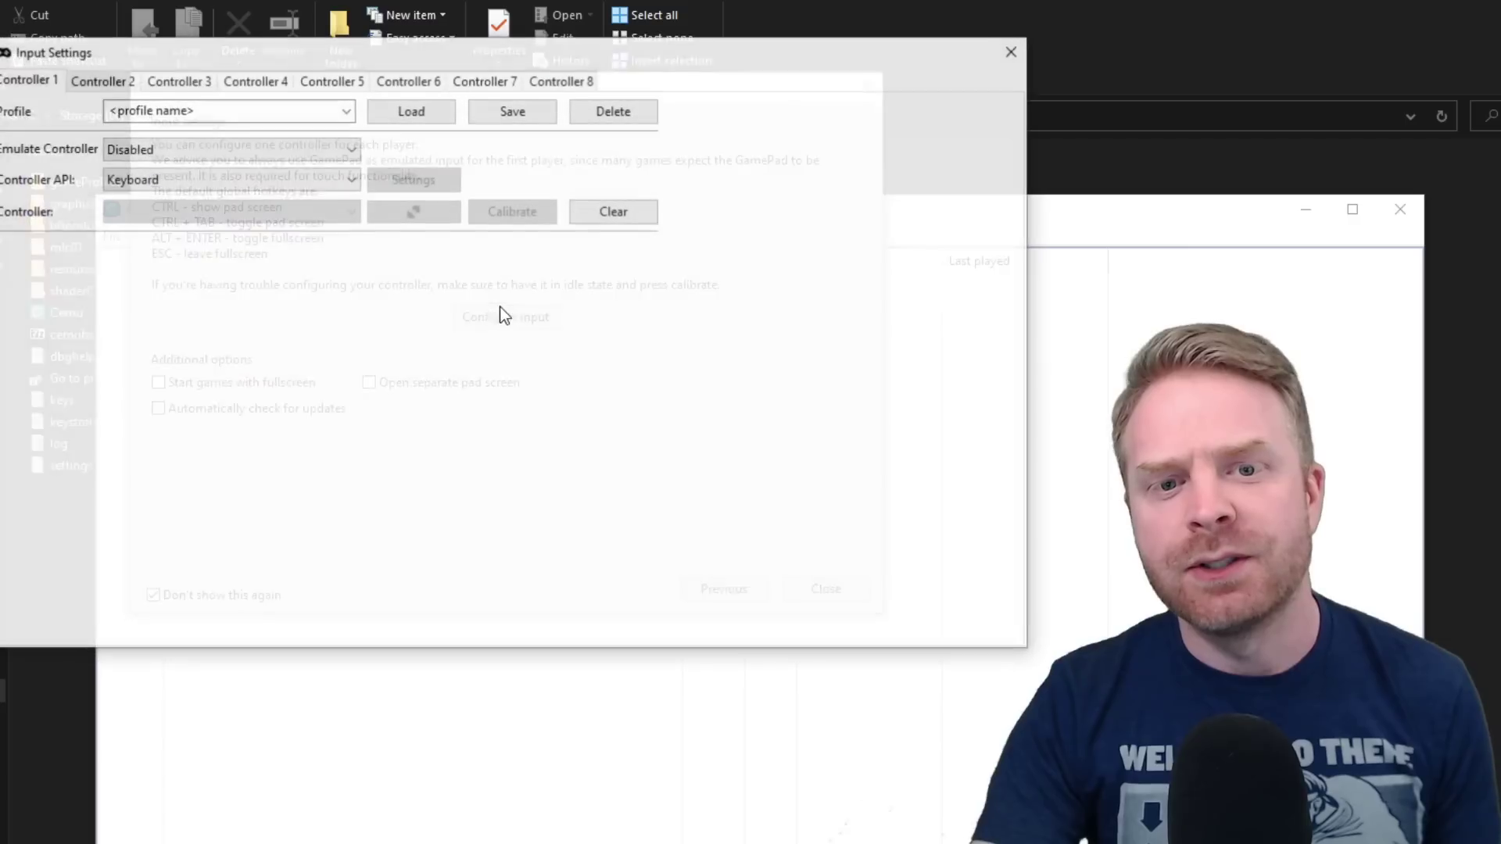
left_click_drag(485, 63, 649, 68)
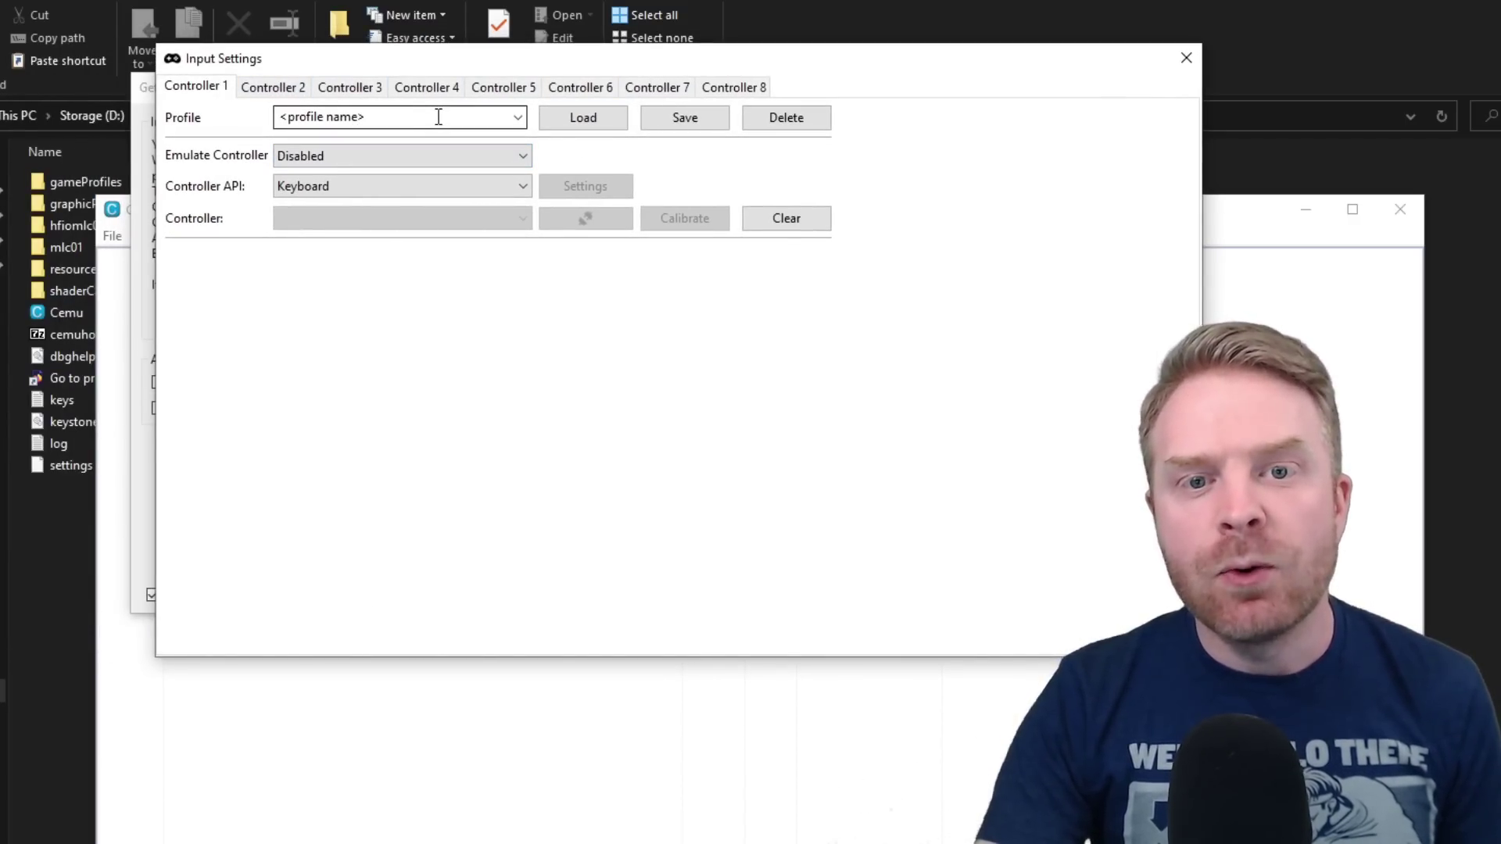
left_click(528, 162)
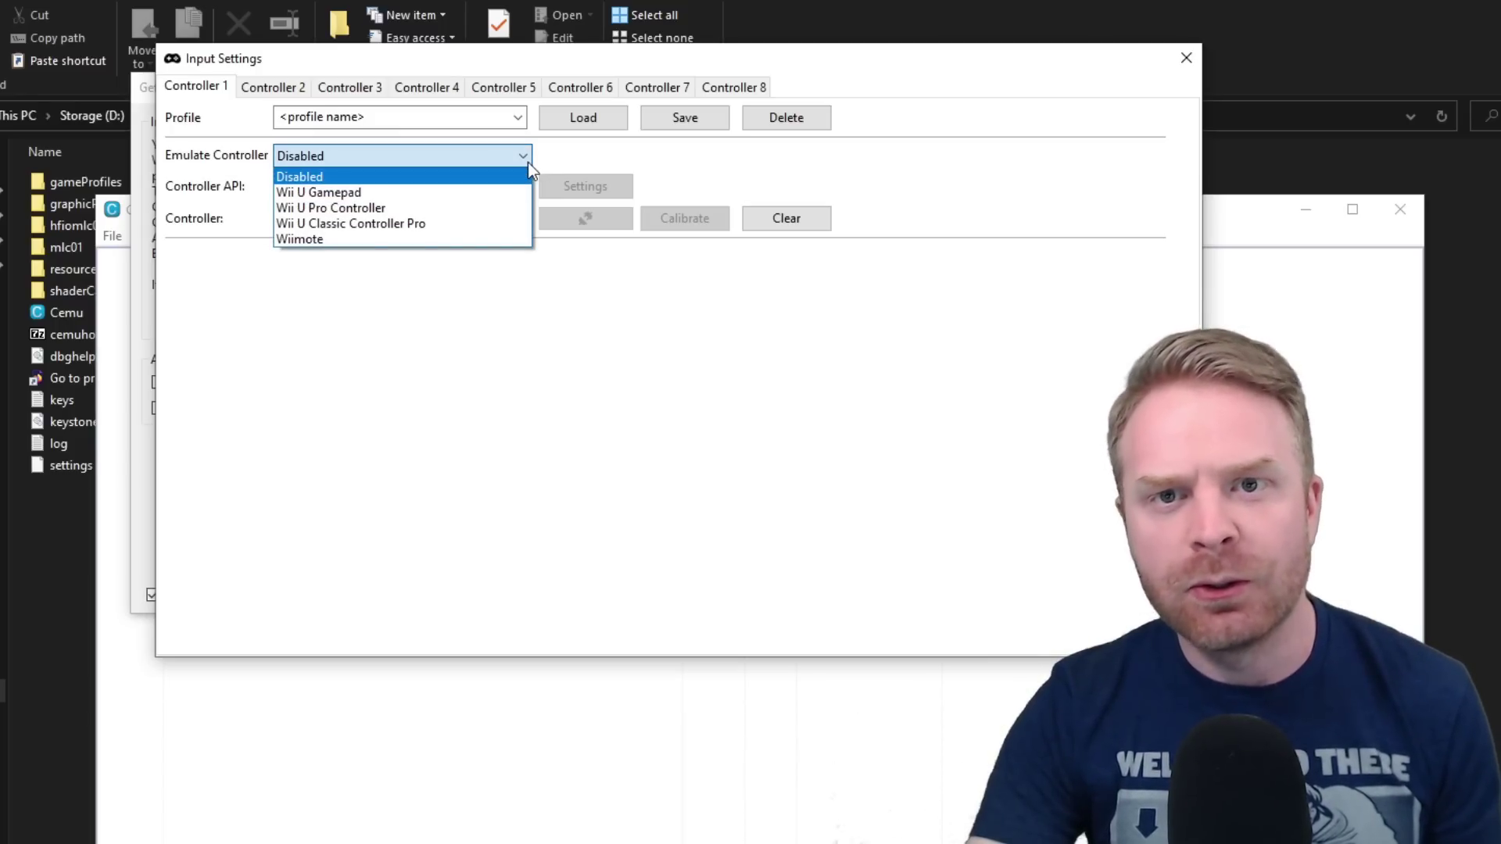
left_click(434, 192)
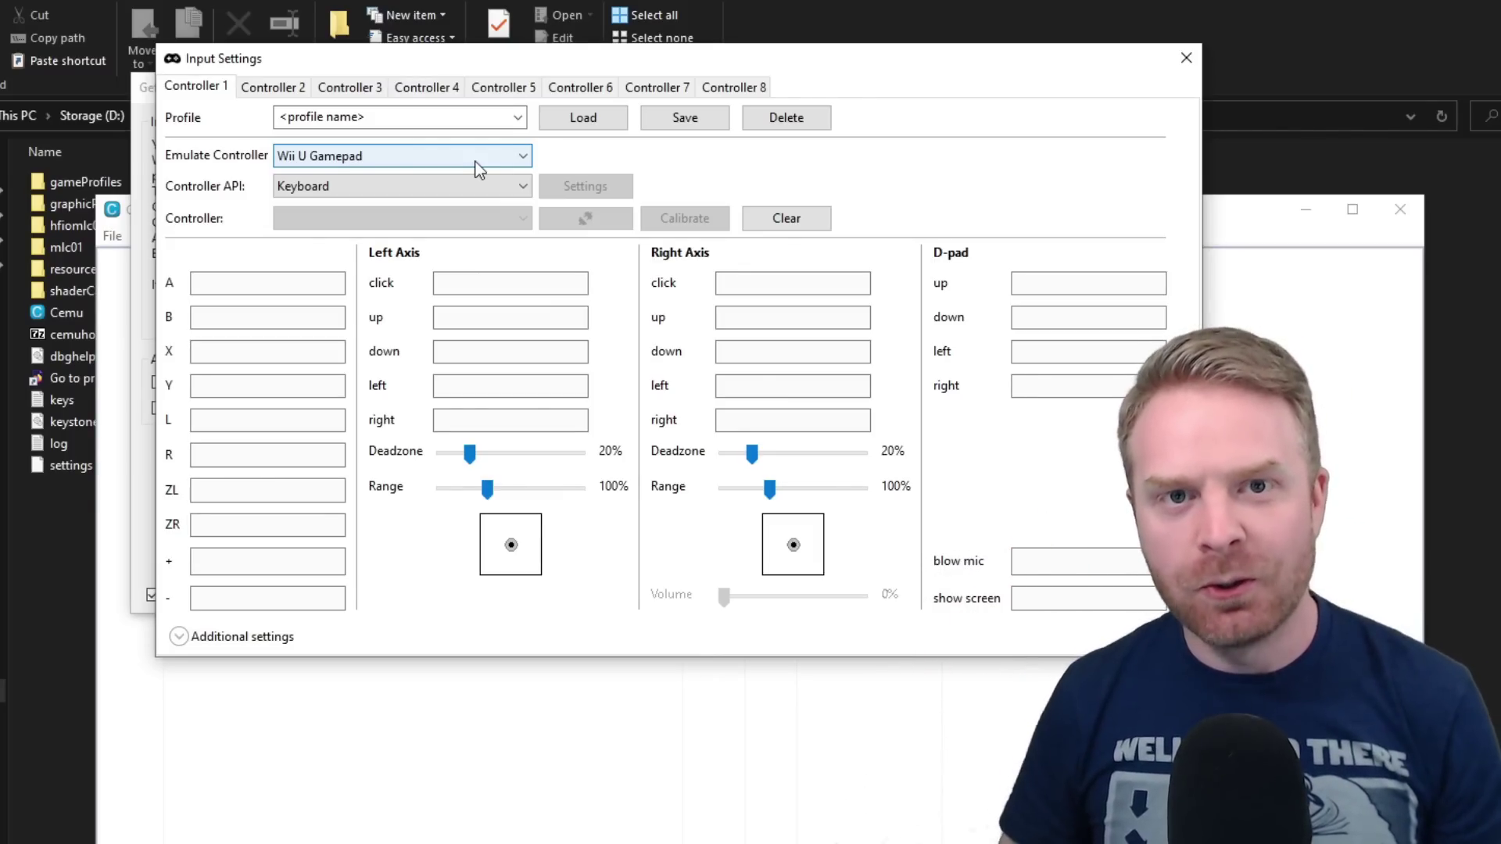
left_click(517, 187)
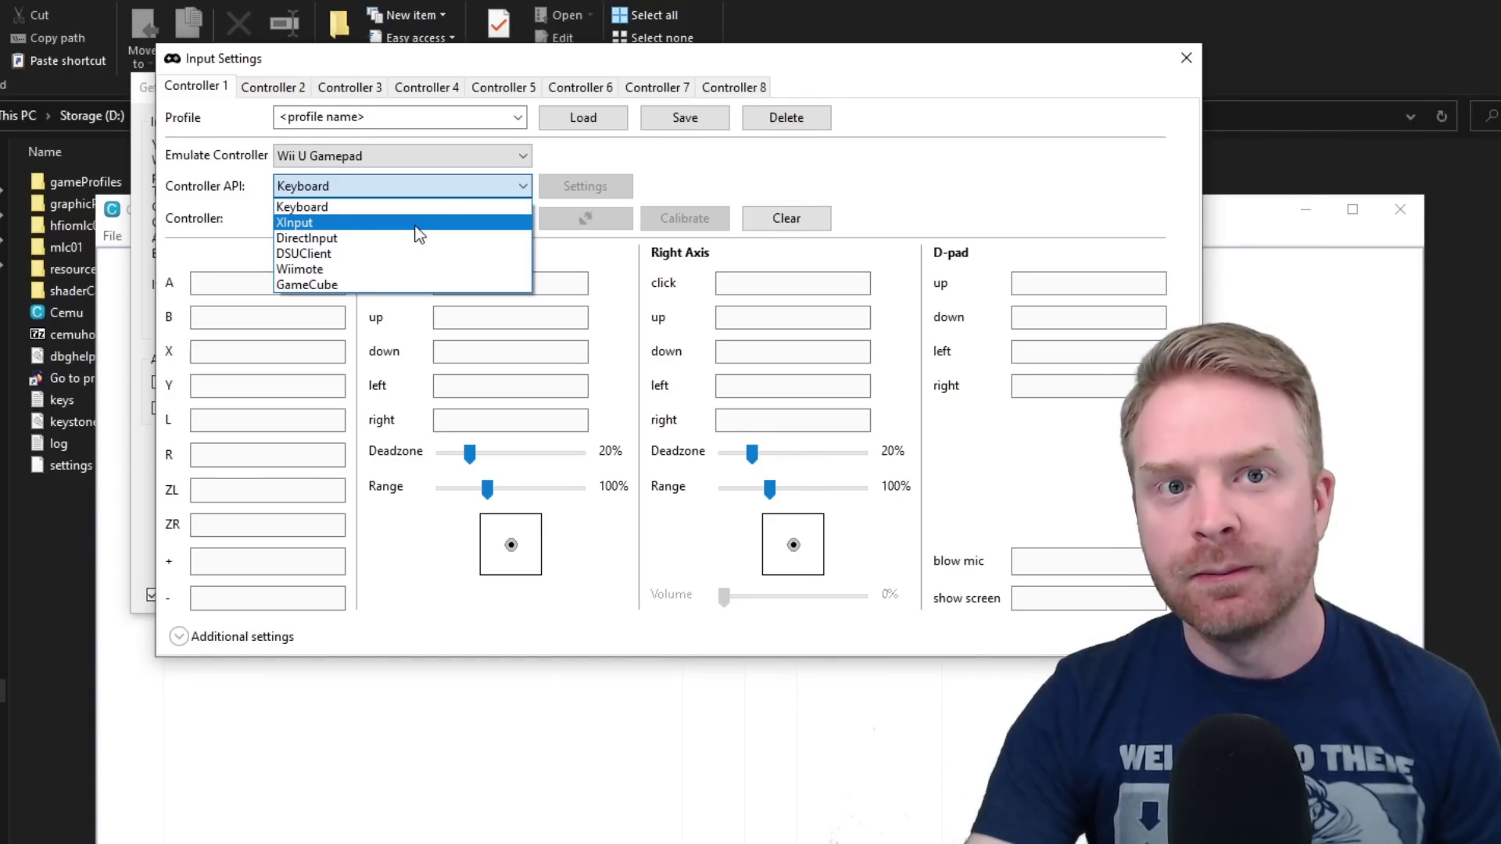
left_click(416, 225)
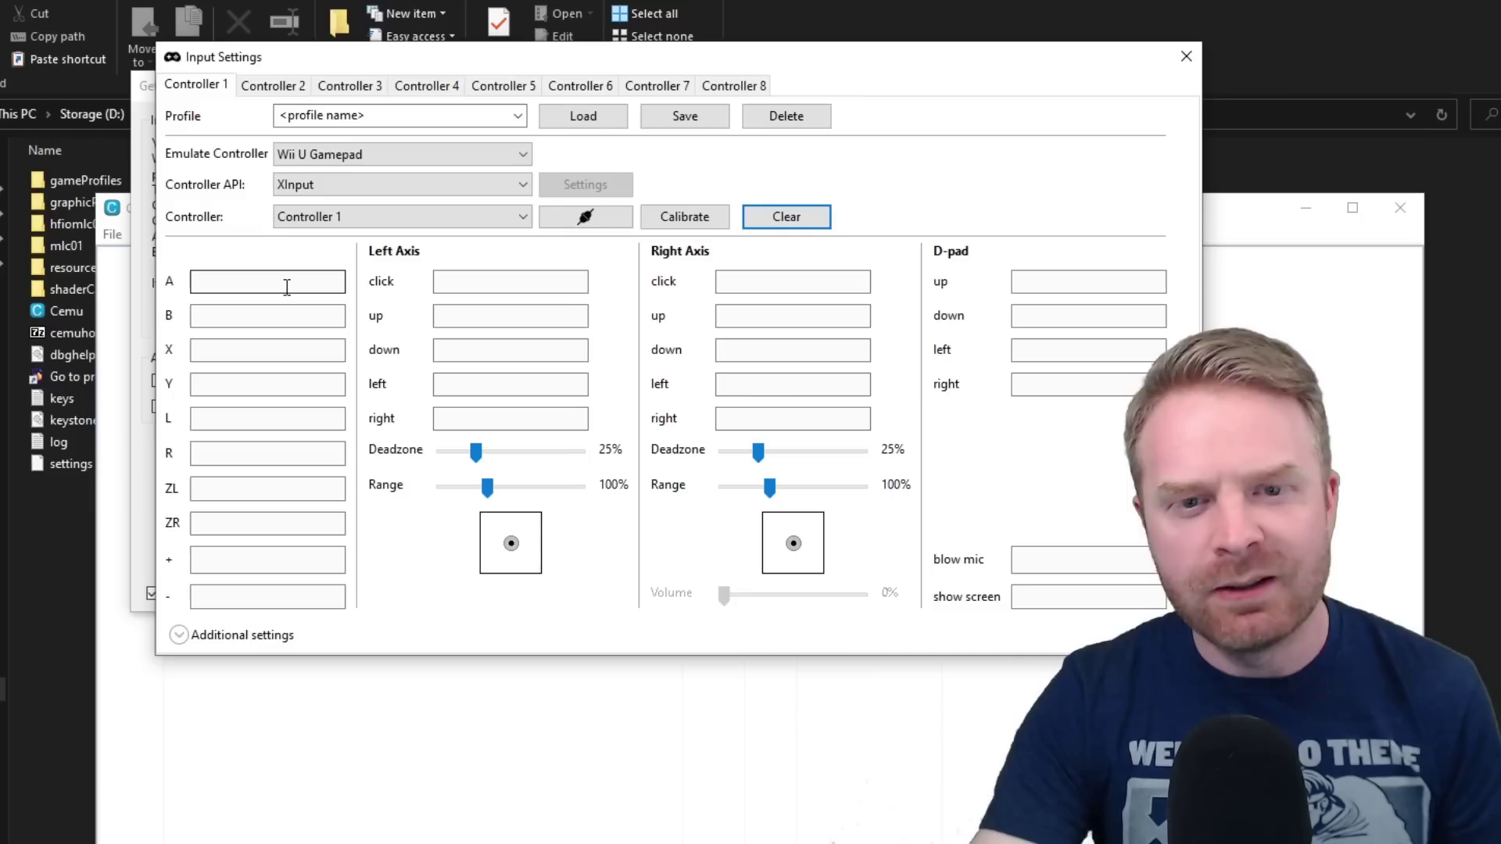
Step: Map the gamepad's buttons, both sticks and D-pad to the matching controller inputs, assigning Z to blow mic and X to show screen
left_click(287, 286)
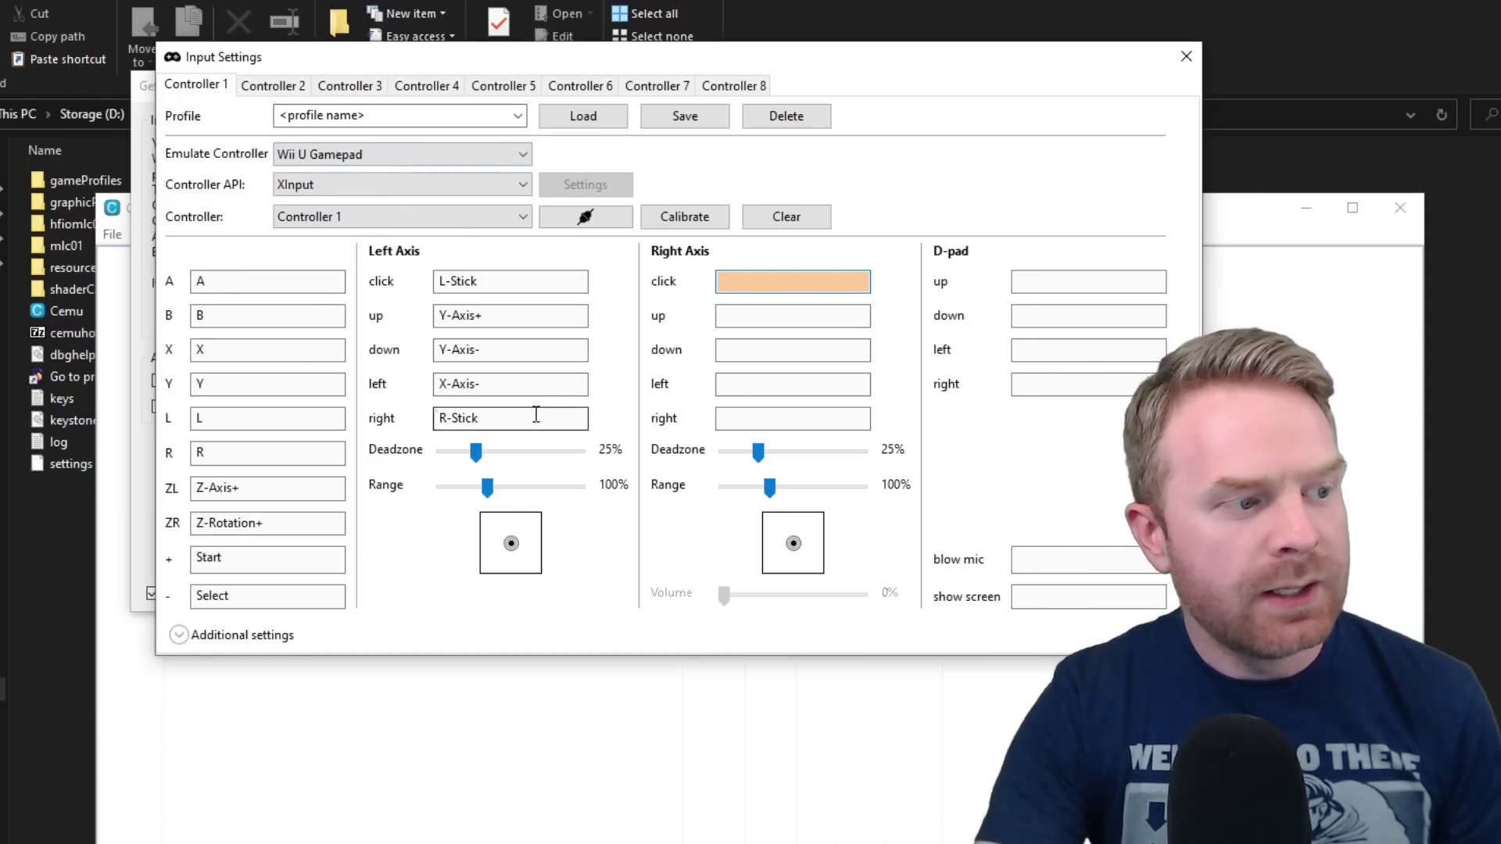
left_click(526, 408)
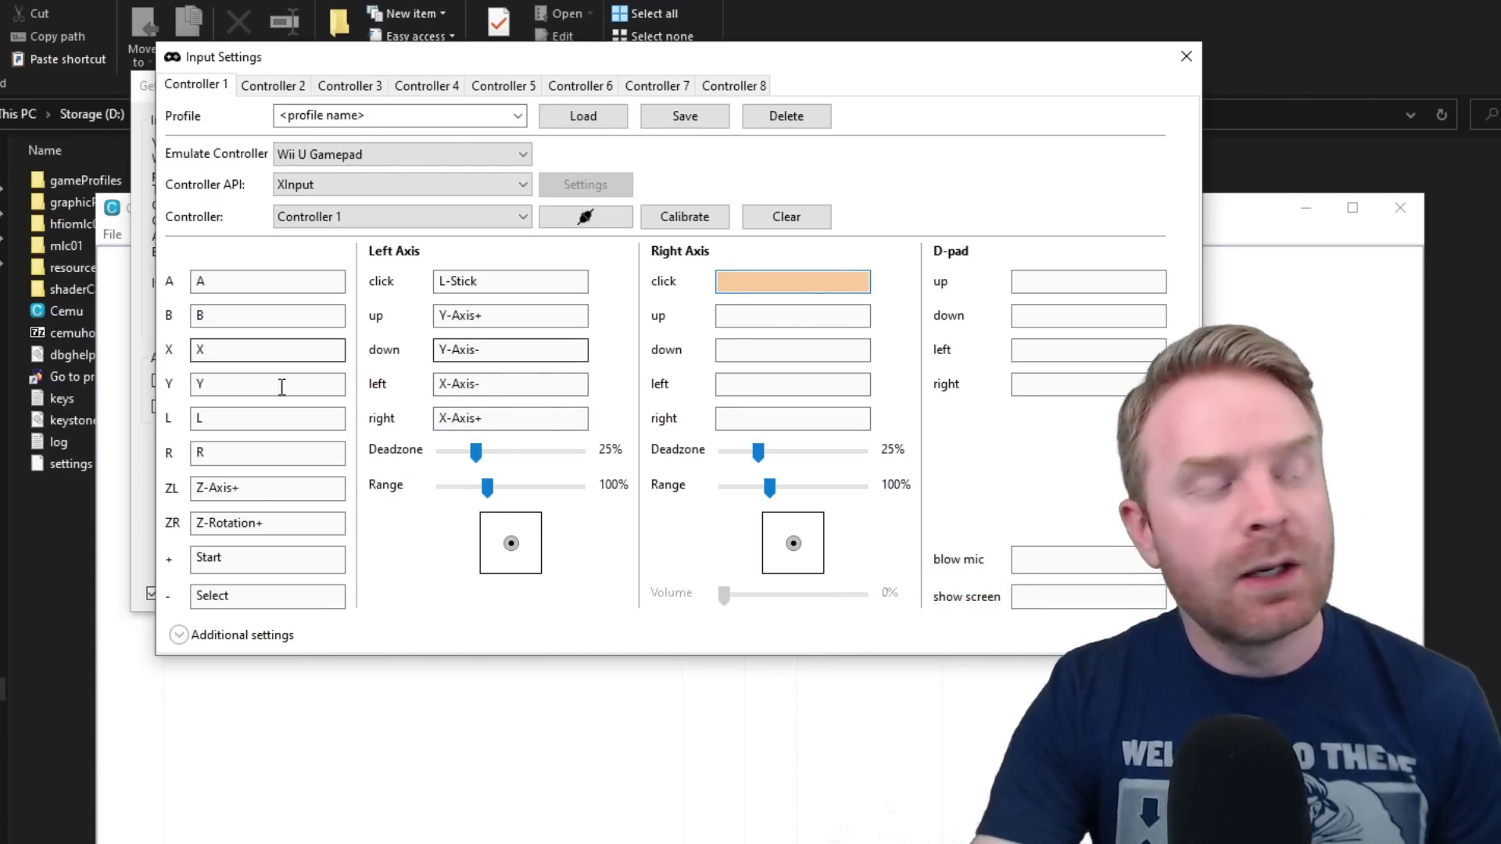
left_click(813, 218)
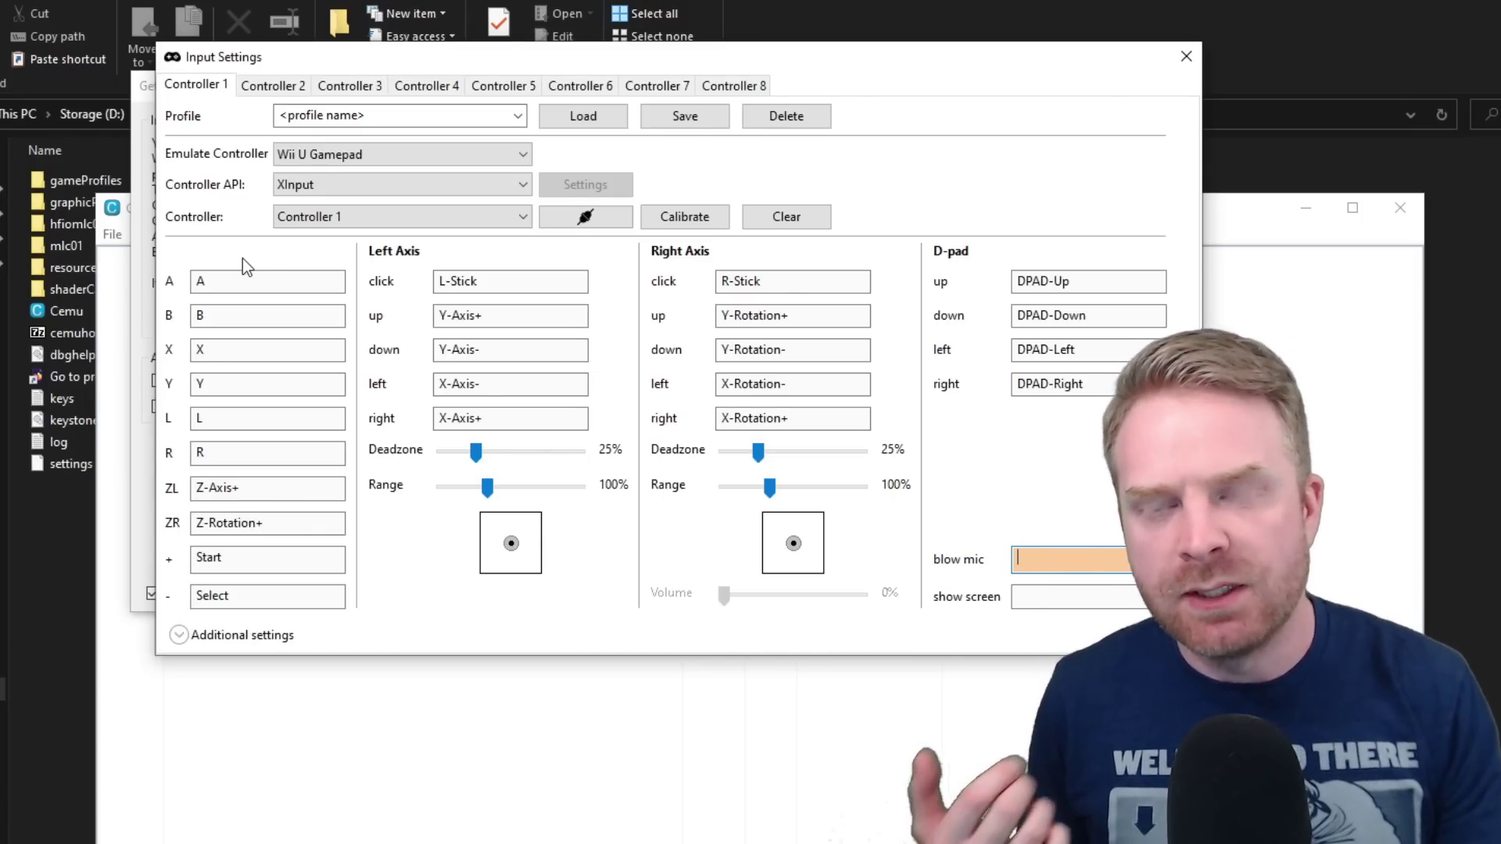
key("z")
key("x")
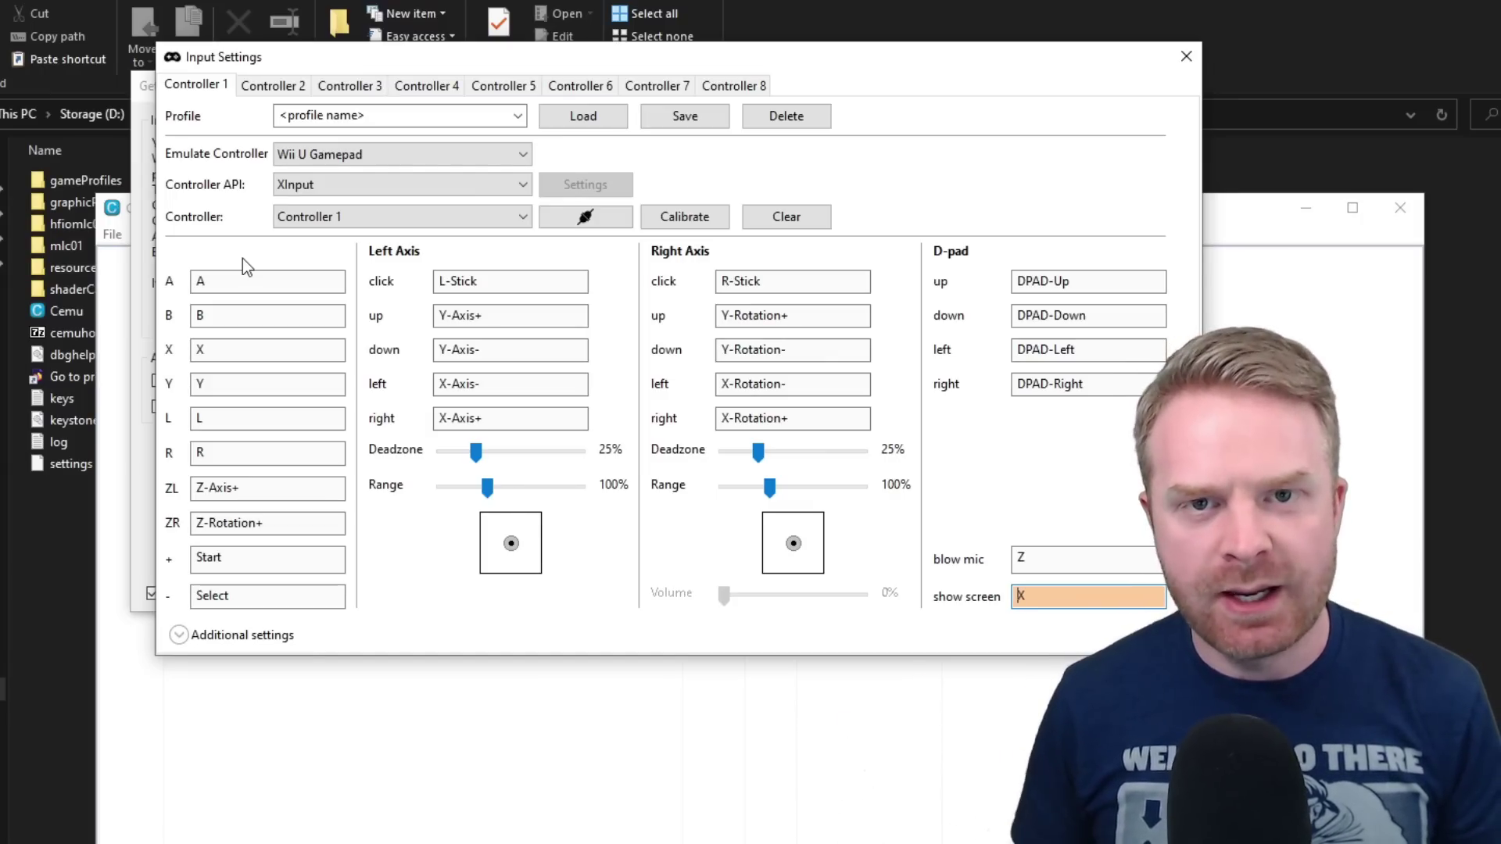
Step: Set the controller's rumble to 51% in the additional settings and name the input profile Xbox Controller
left_click(273, 636)
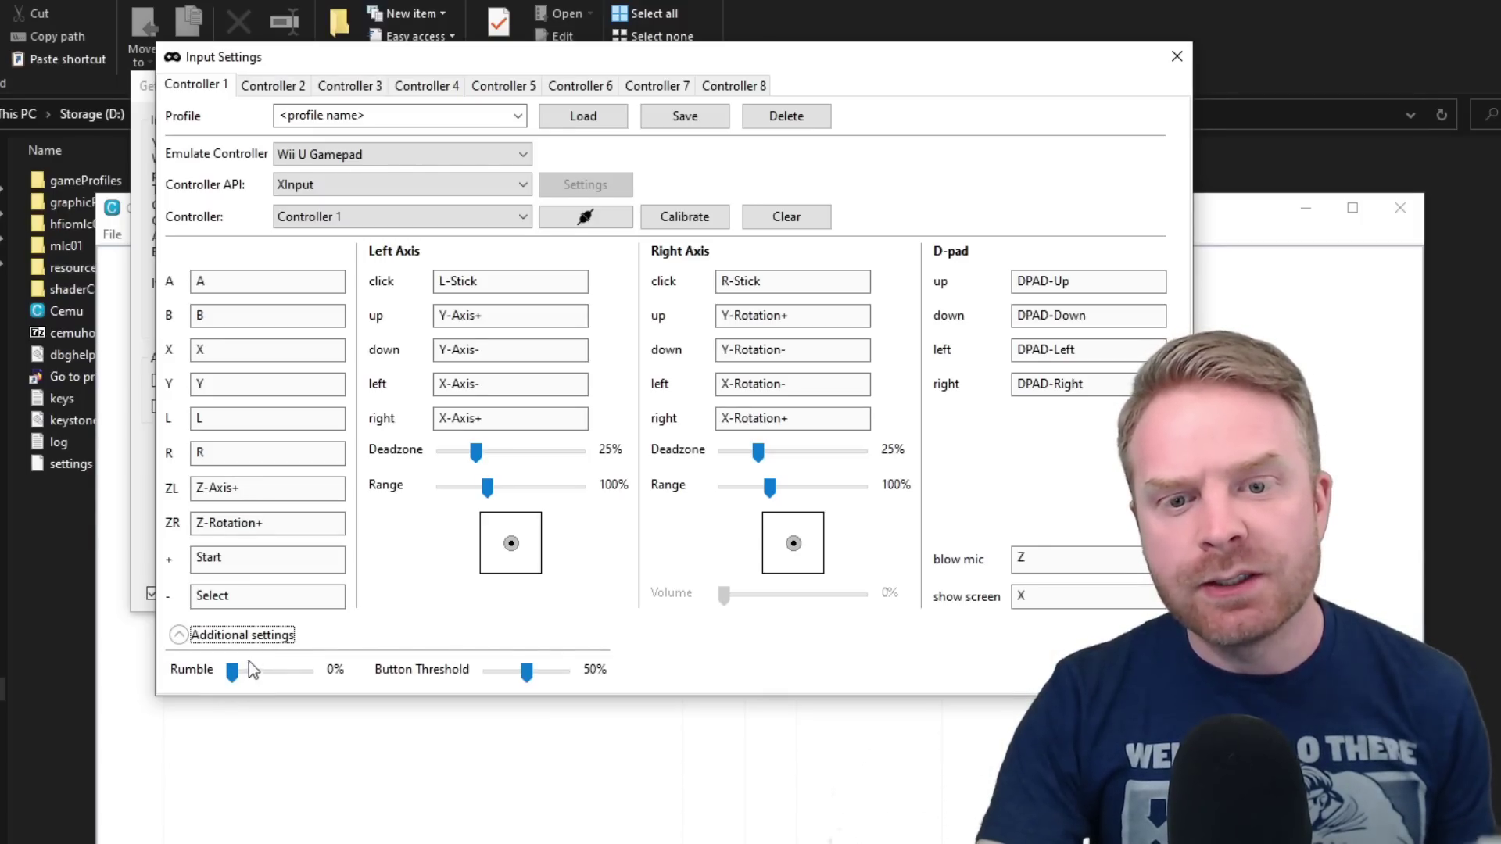
left_click_drag(237, 673, 274, 674)
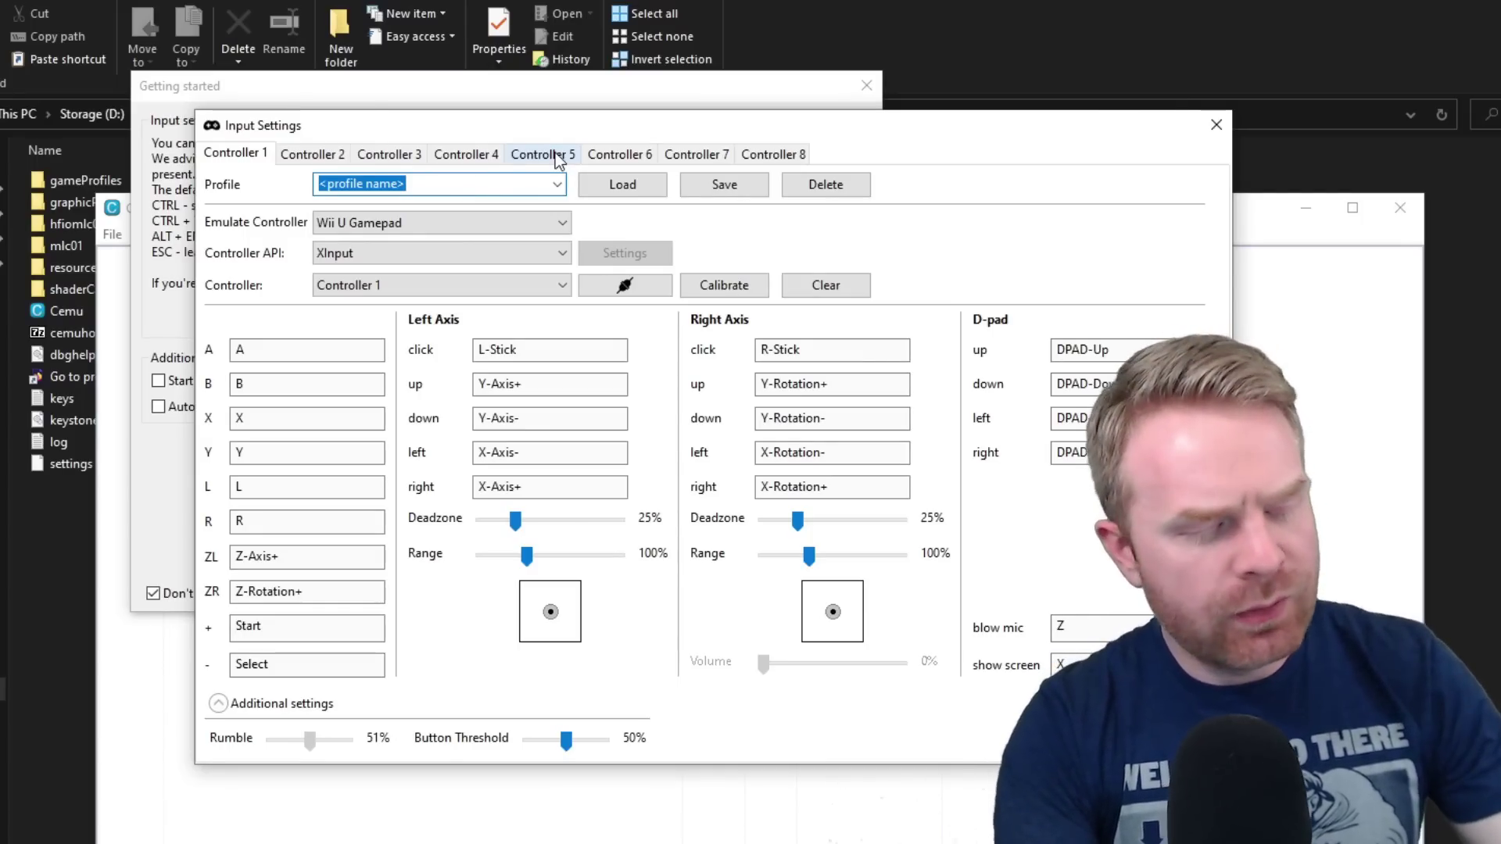
type("Xbox Con")
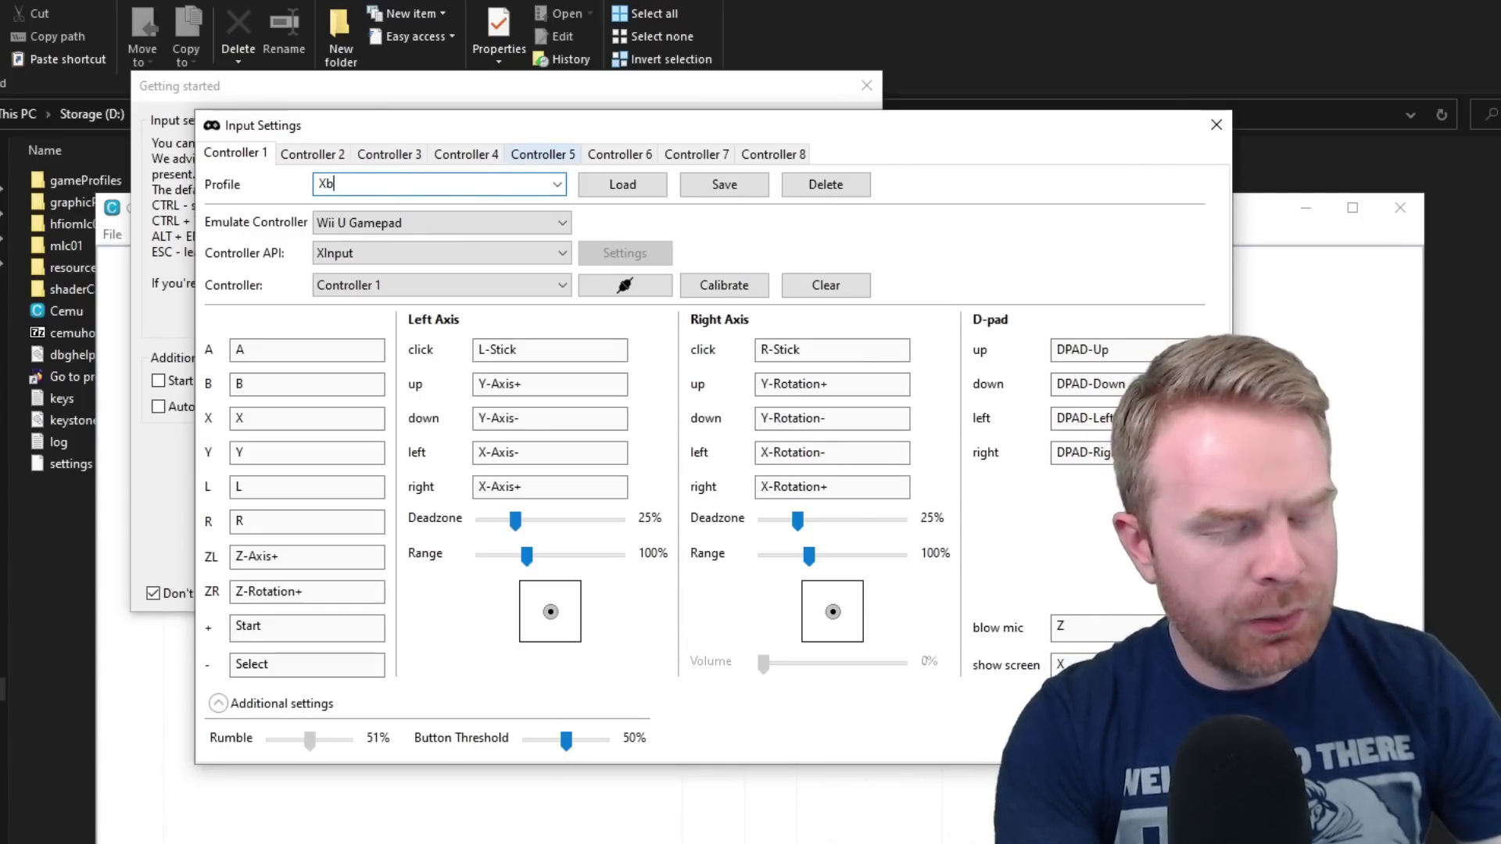
type("troller")
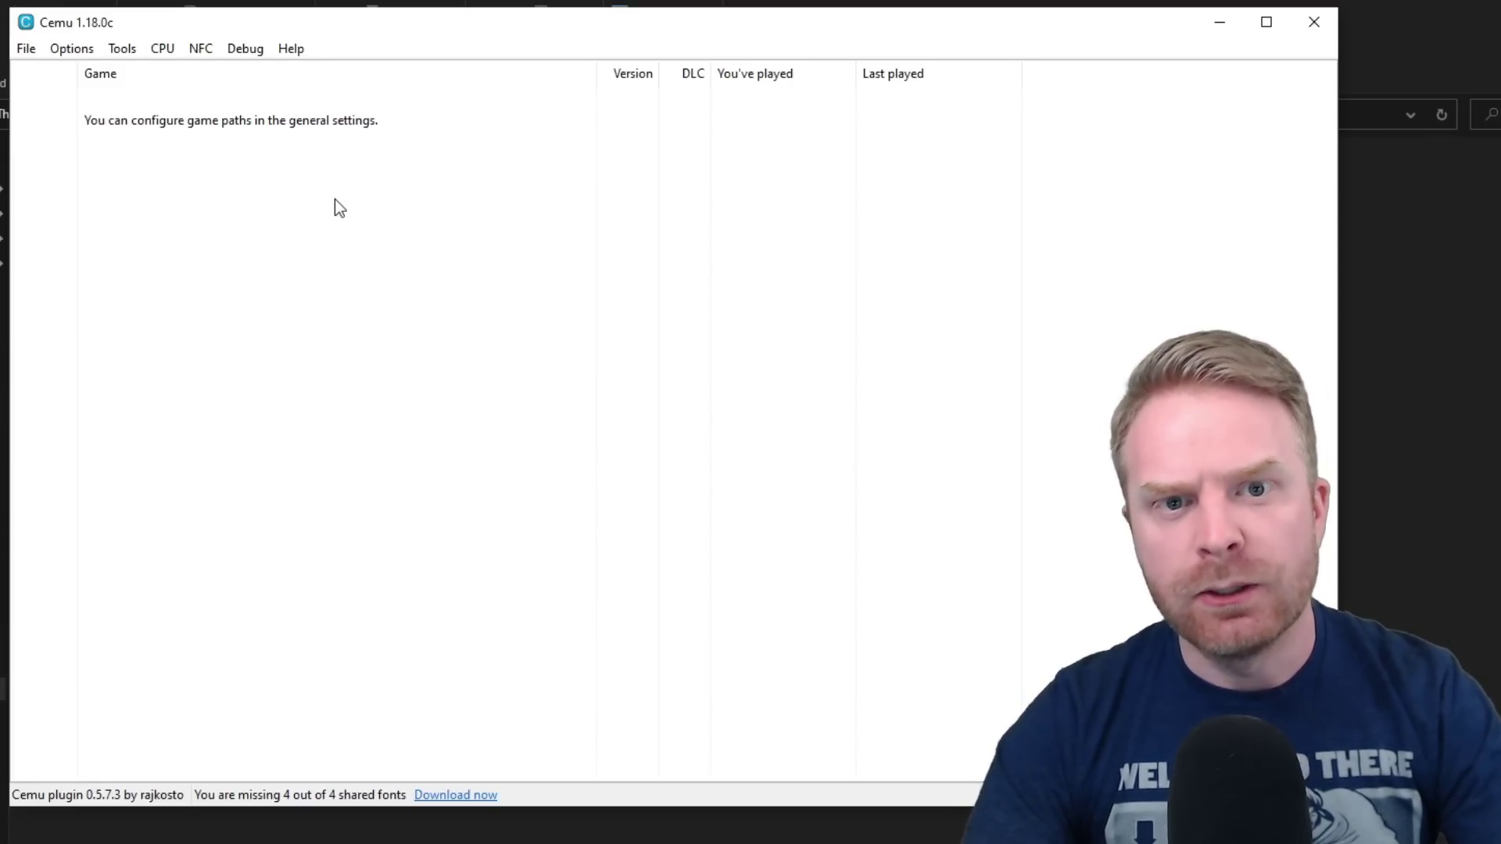
Step: Reopen the input settings from the main window and view the Controller 2 configuration
left_click(65, 50)
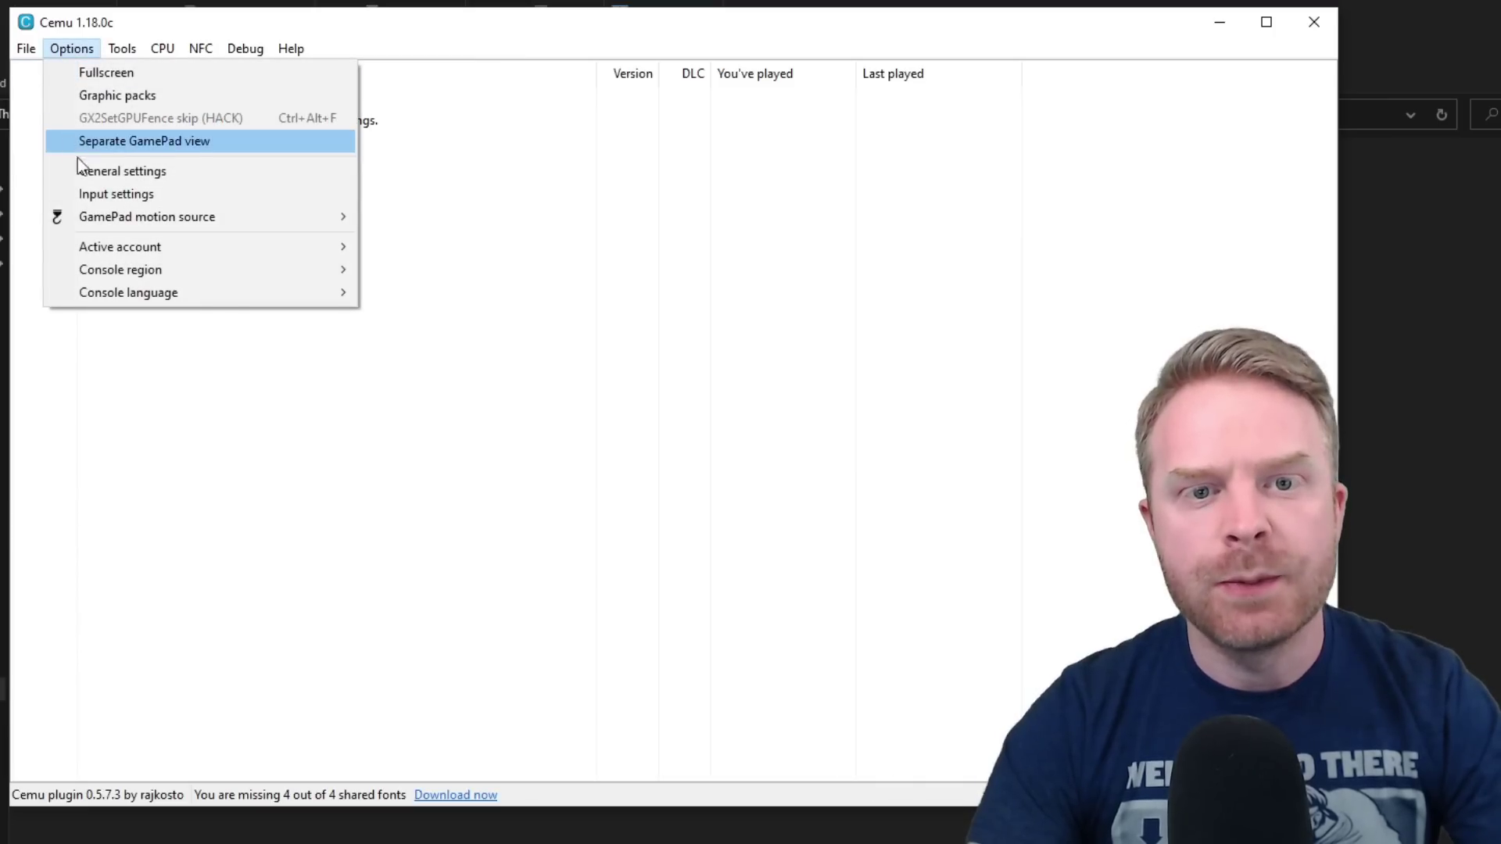
left_click(116, 202)
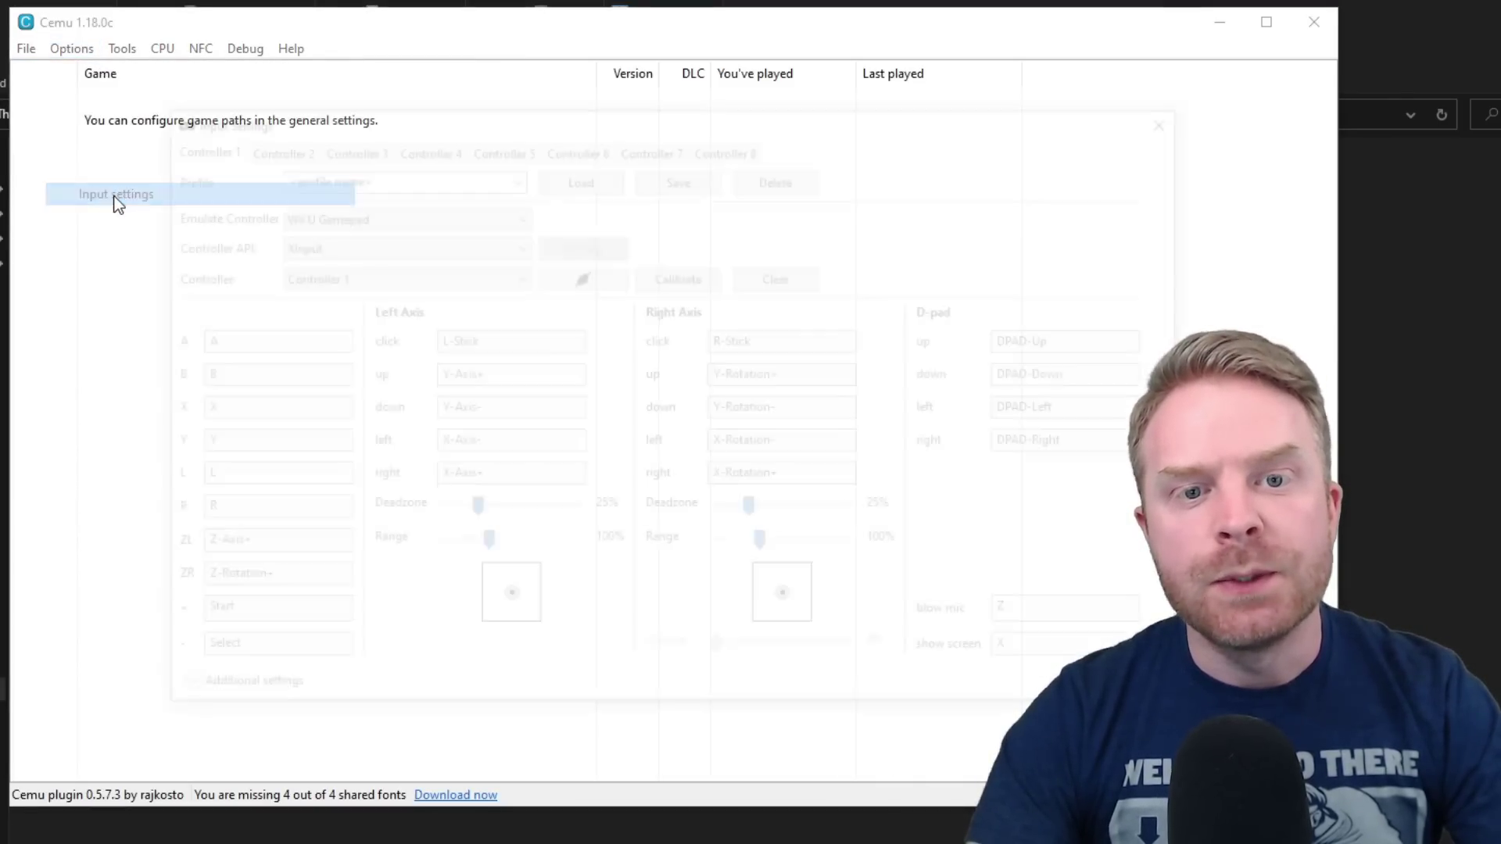
left_click_drag(315, 119, 275, 102)
left_click(265, 157)
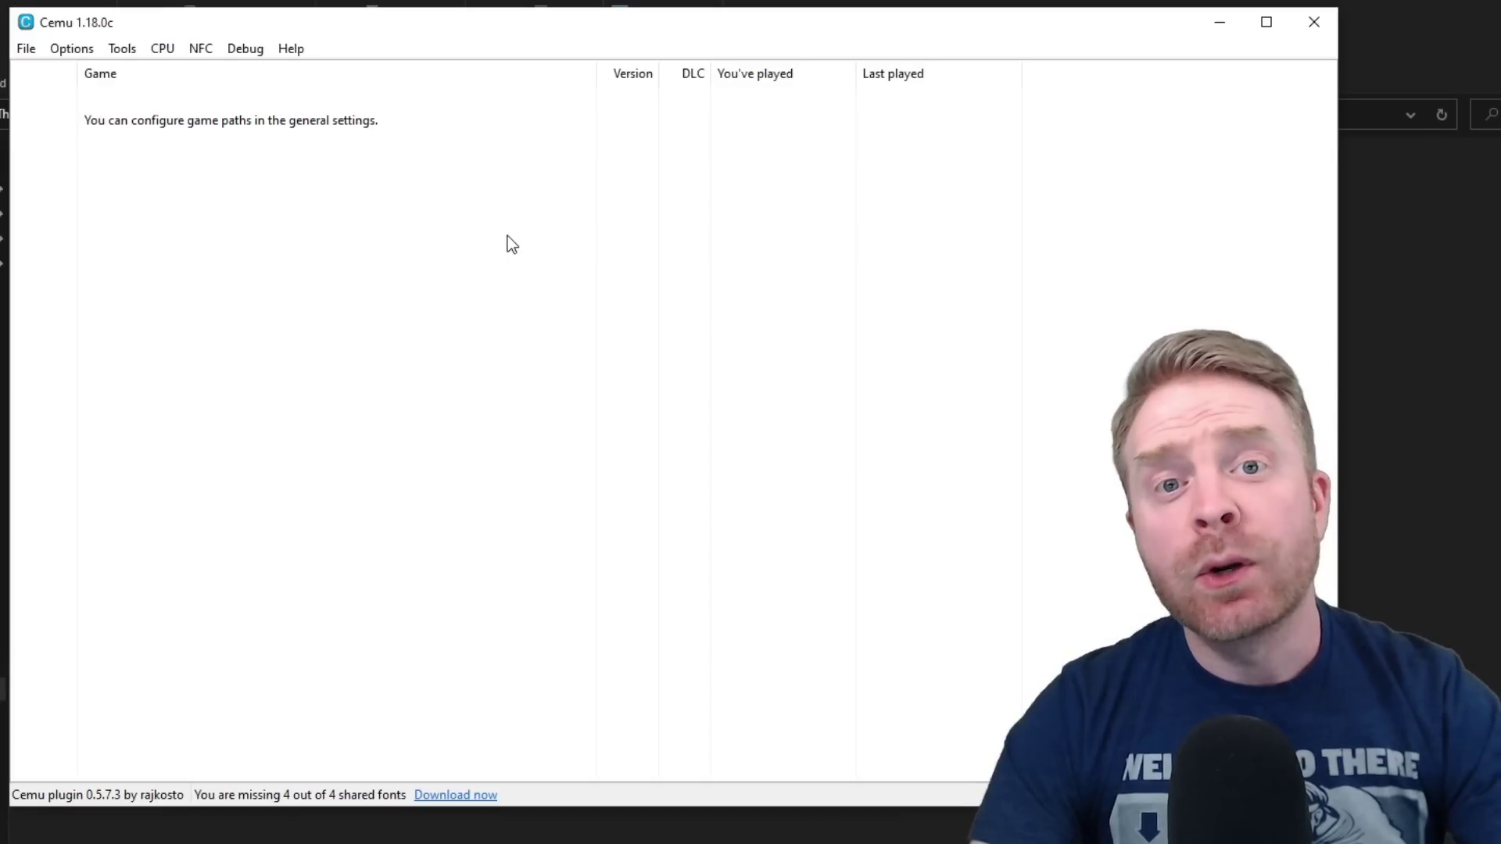
Step: Open the general settings and disable Discord Presence
left_click(69, 50)
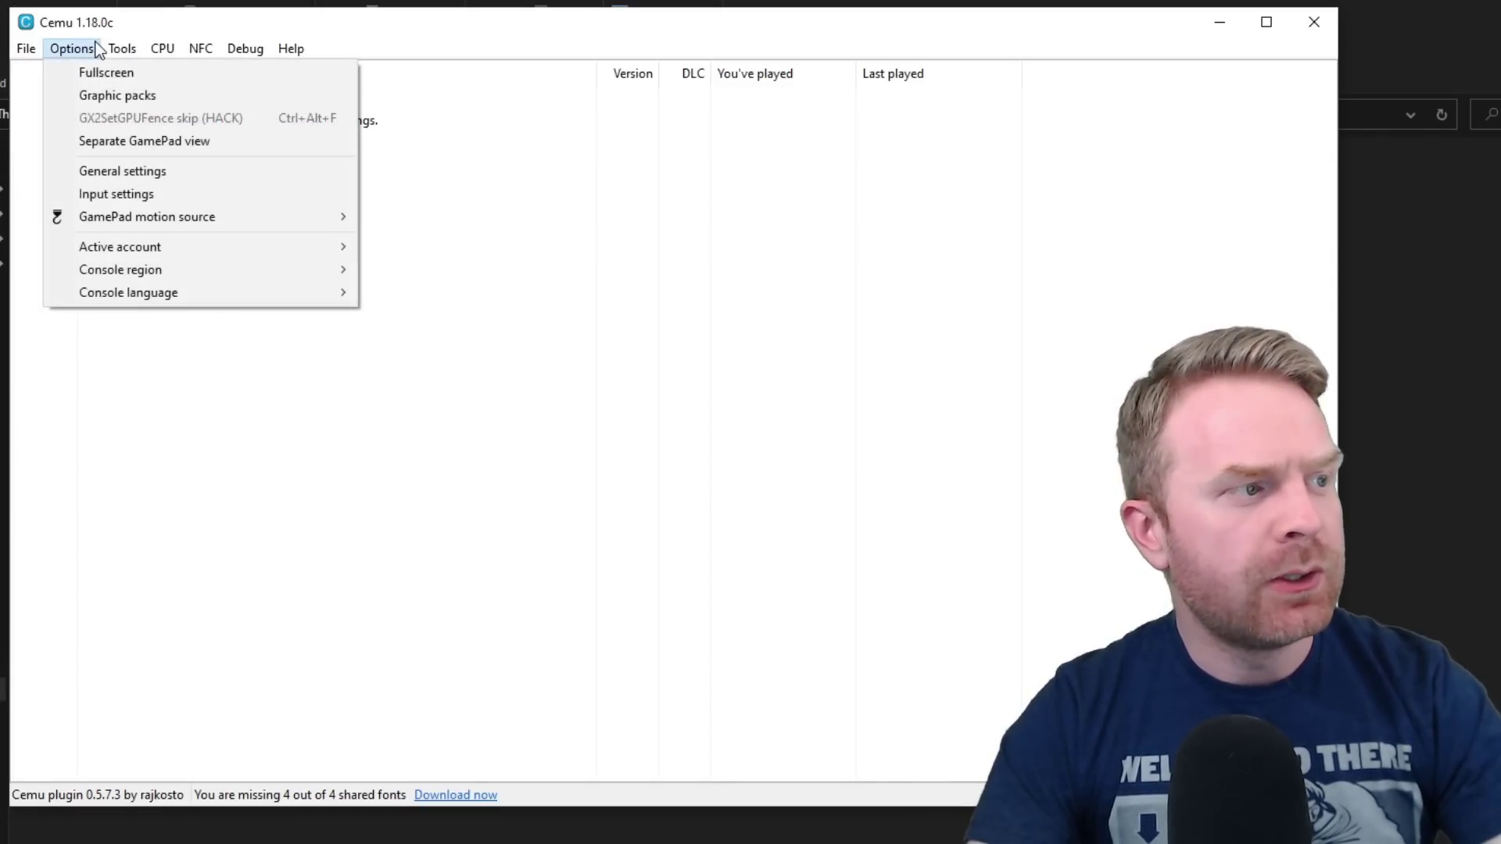
left_click(222, 173)
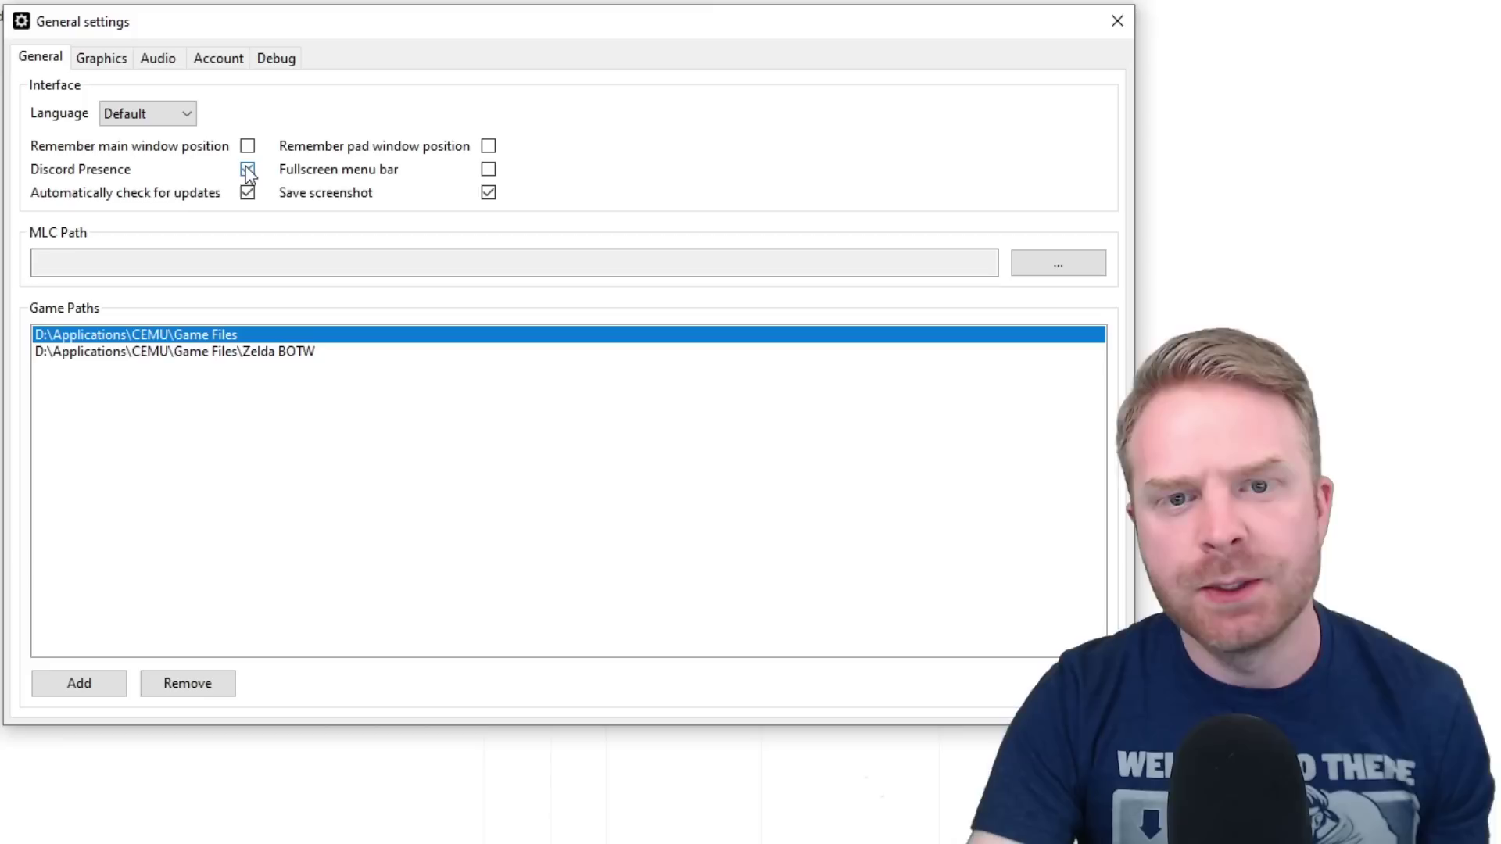
left_click(247, 169)
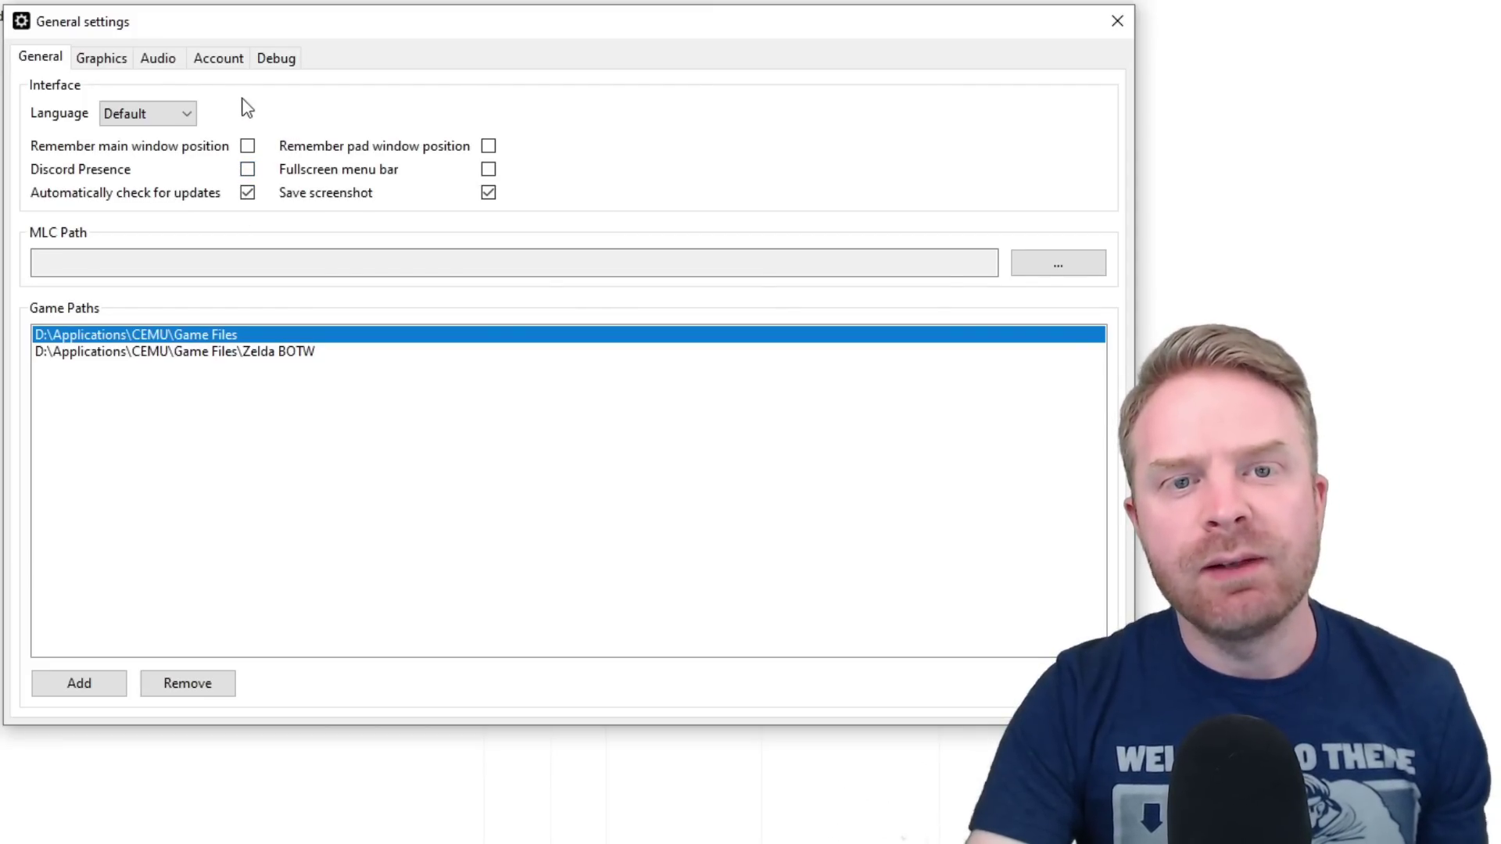
Step: Set the graphics API to Vulkan (experimental) in the graphics settings
left_click(106, 60)
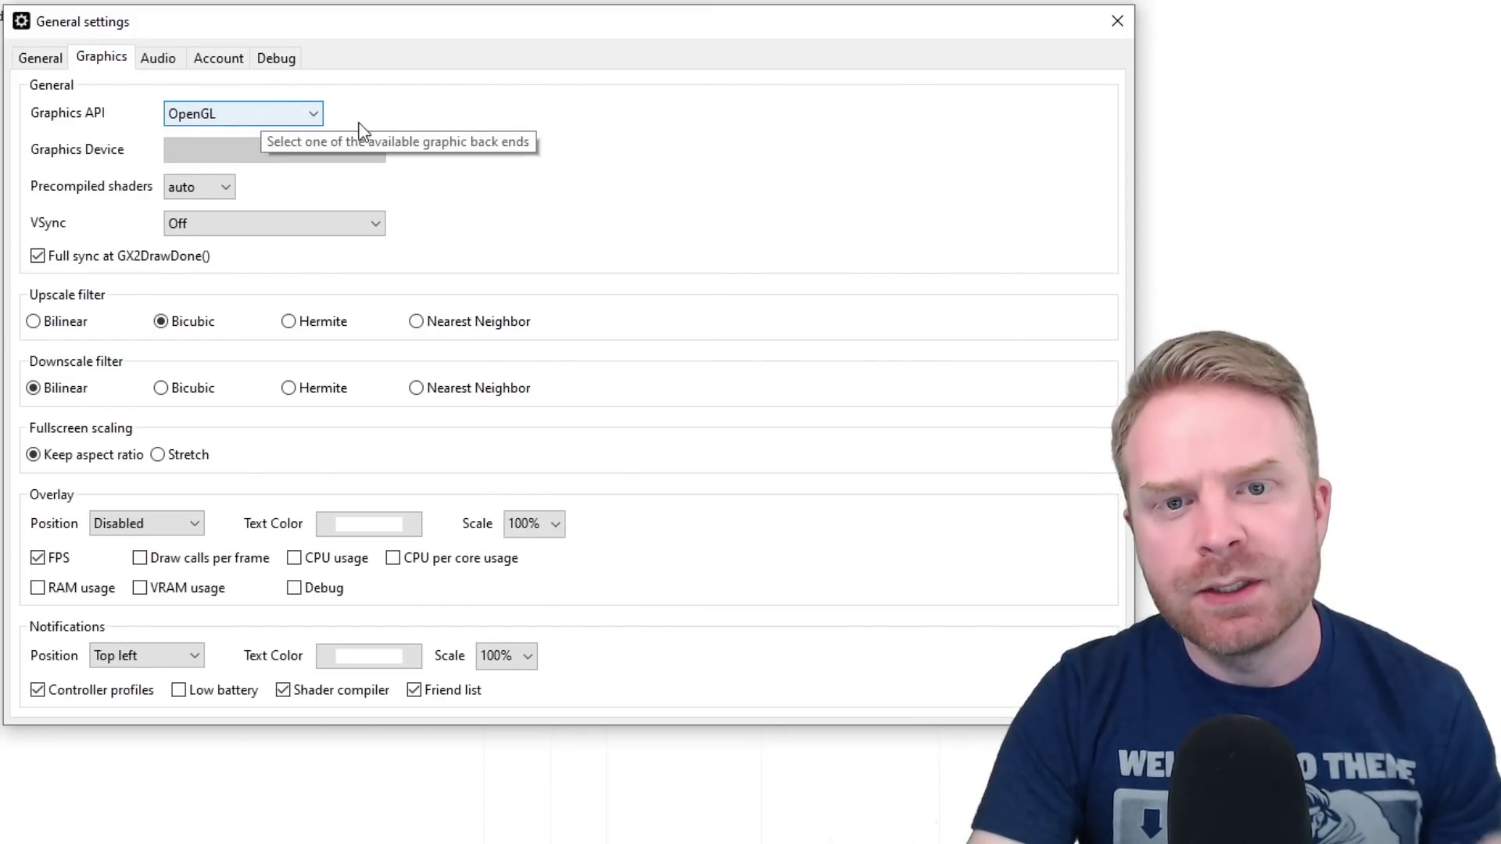
left_click(317, 117)
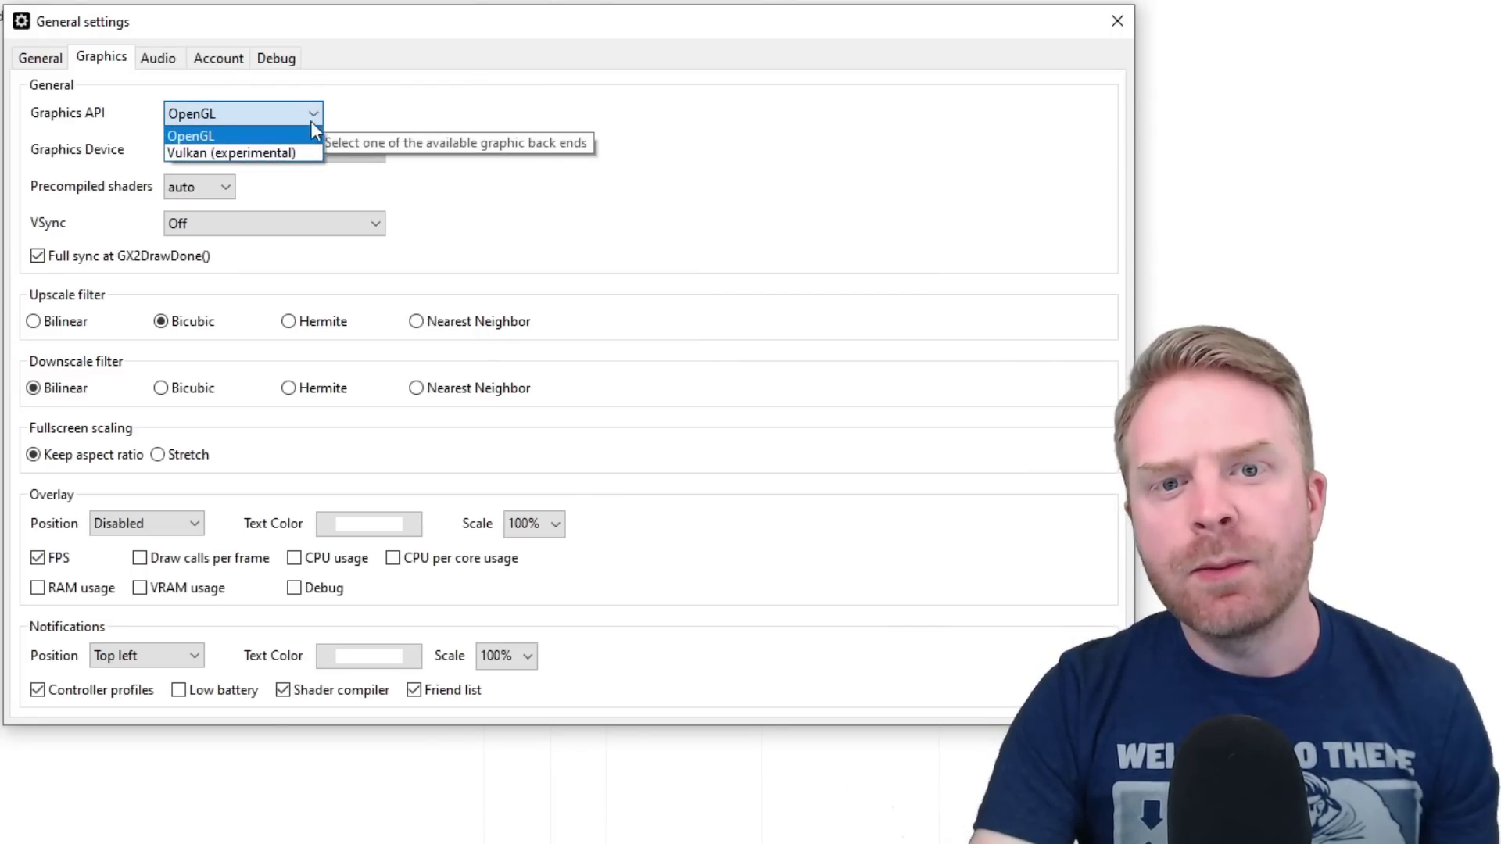
left_click(289, 149)
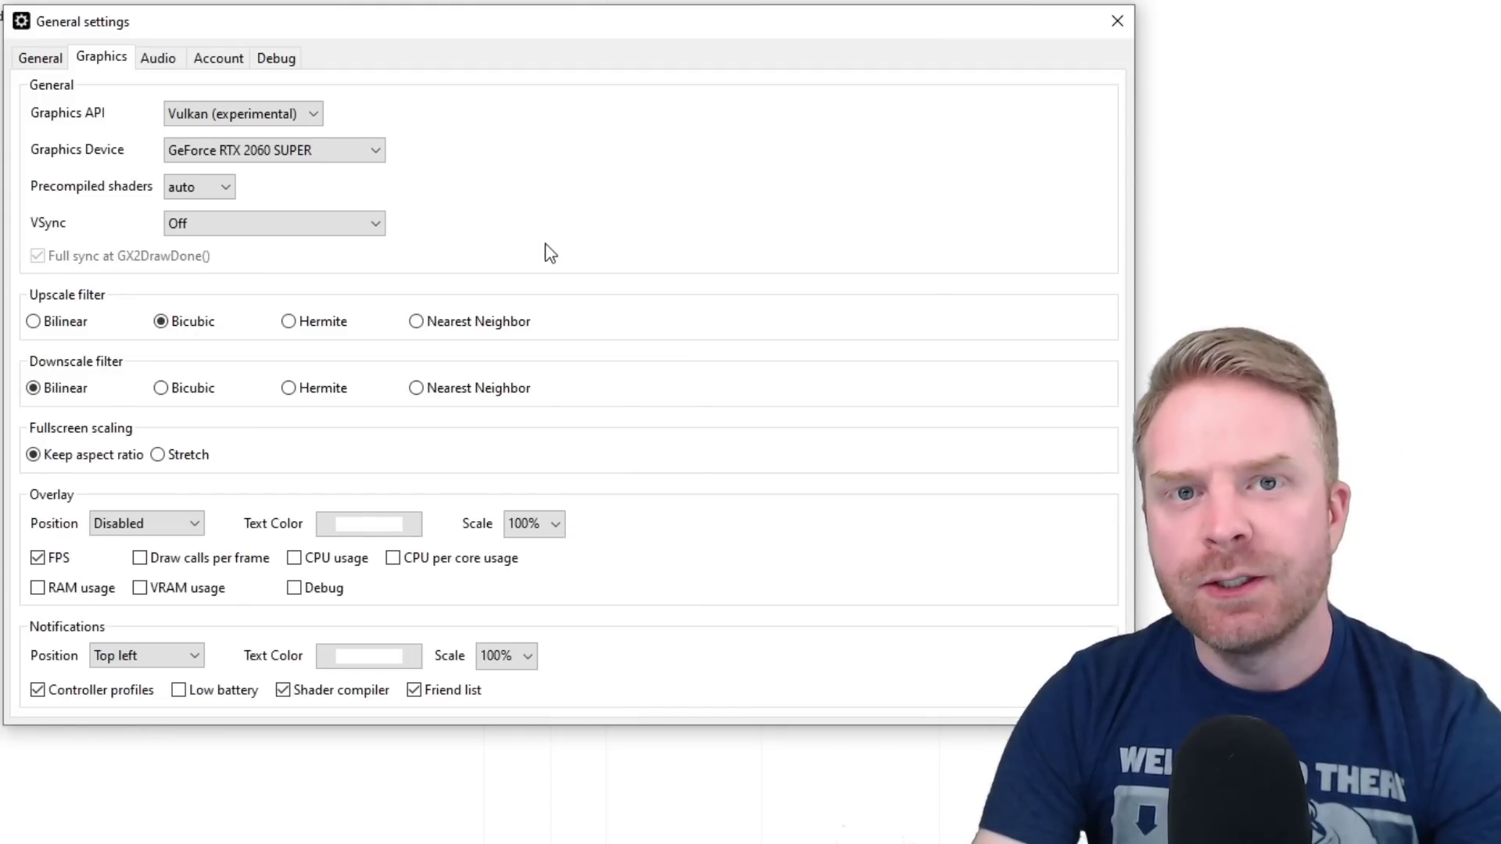
left_click(1149, 657)
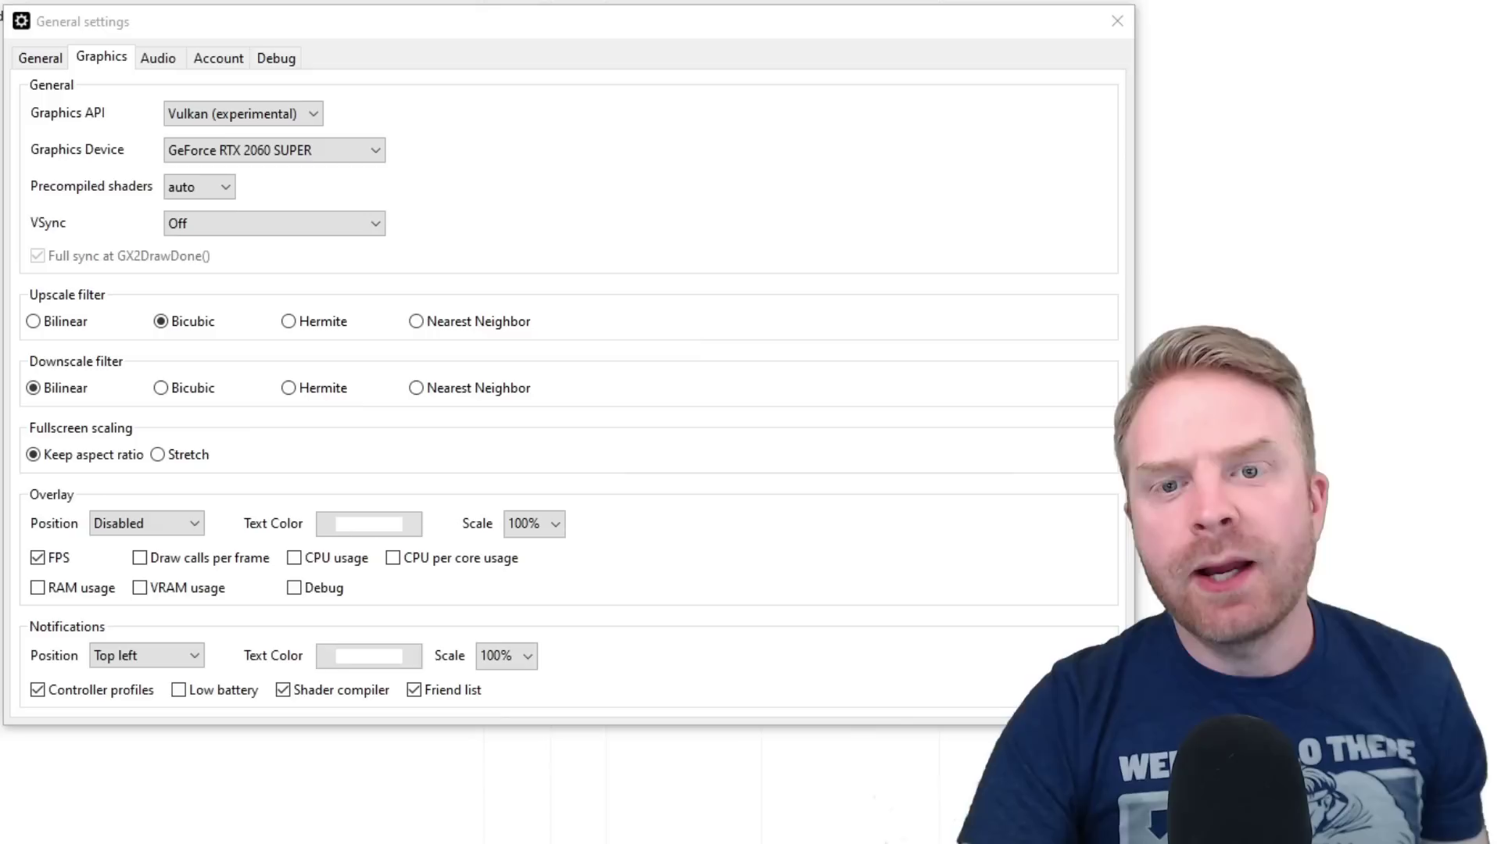
Step: Check the VSync options, keeping VSync off, and set the upscale filter to Bilinear
left_click(350, 225)
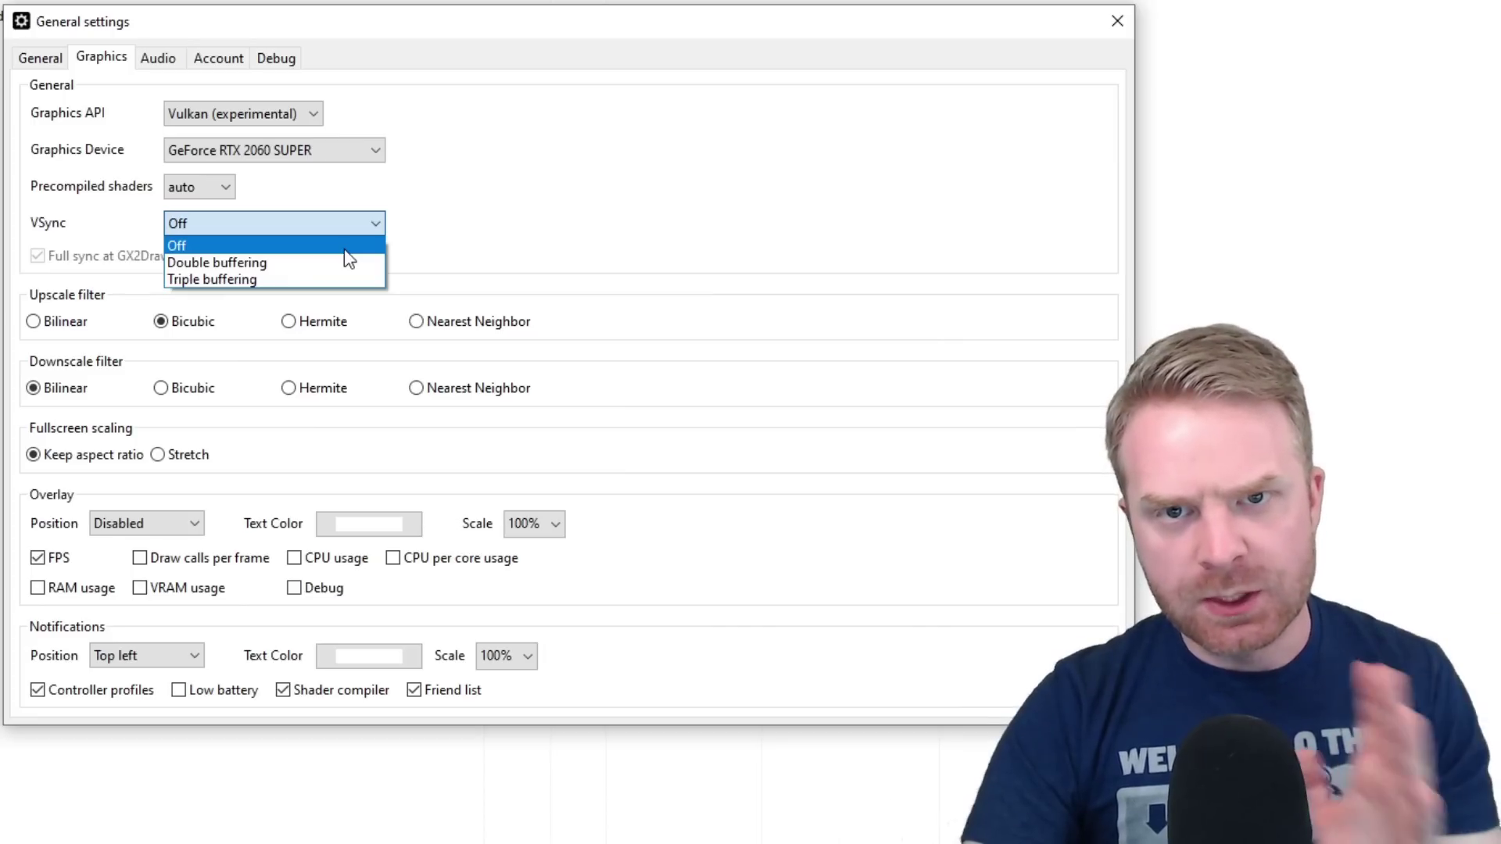
left_click(571, 249)
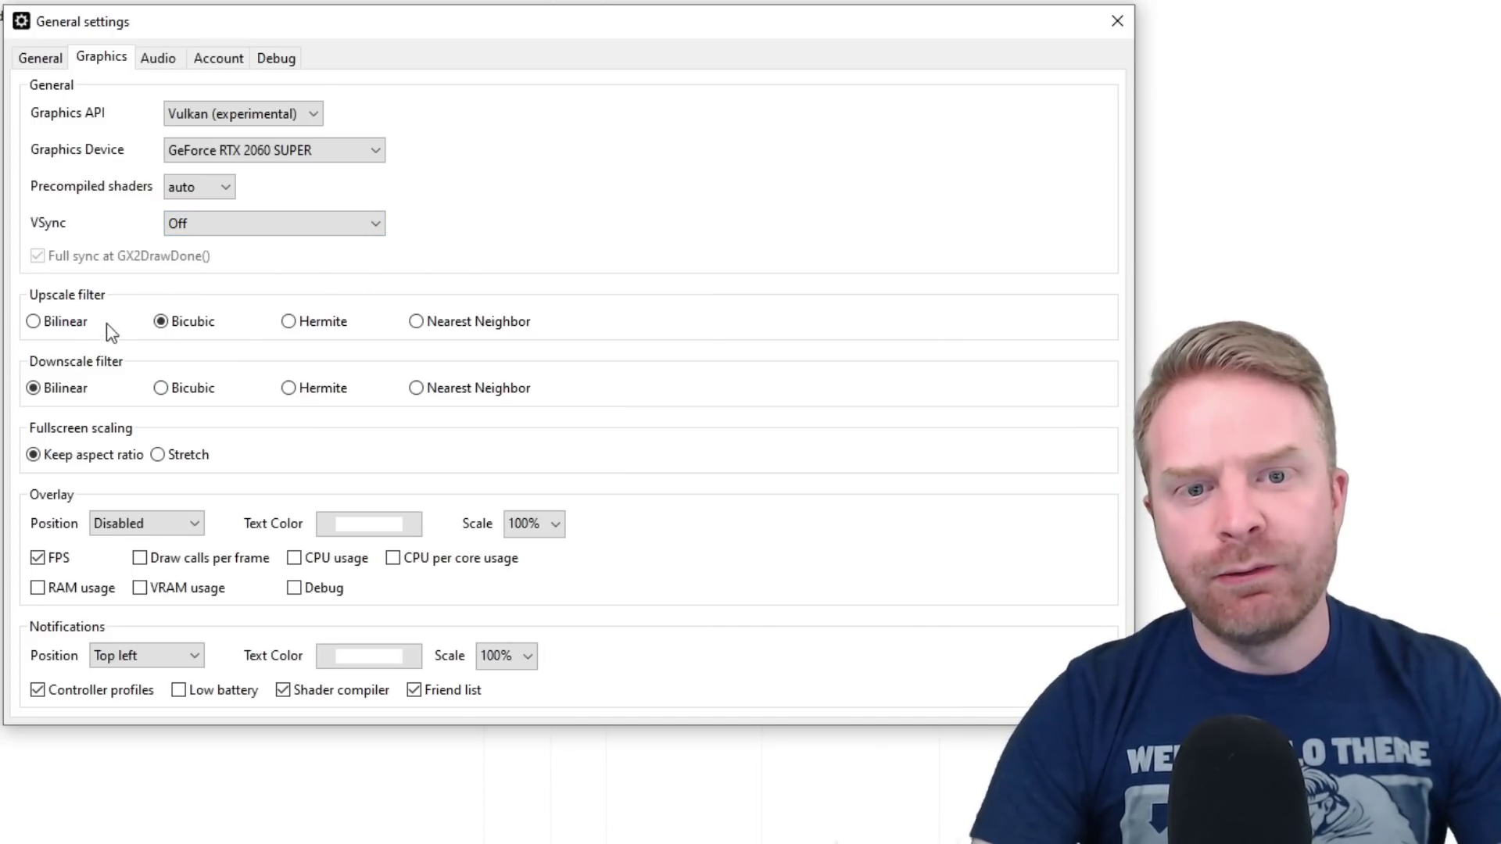
left_click(47, 327)
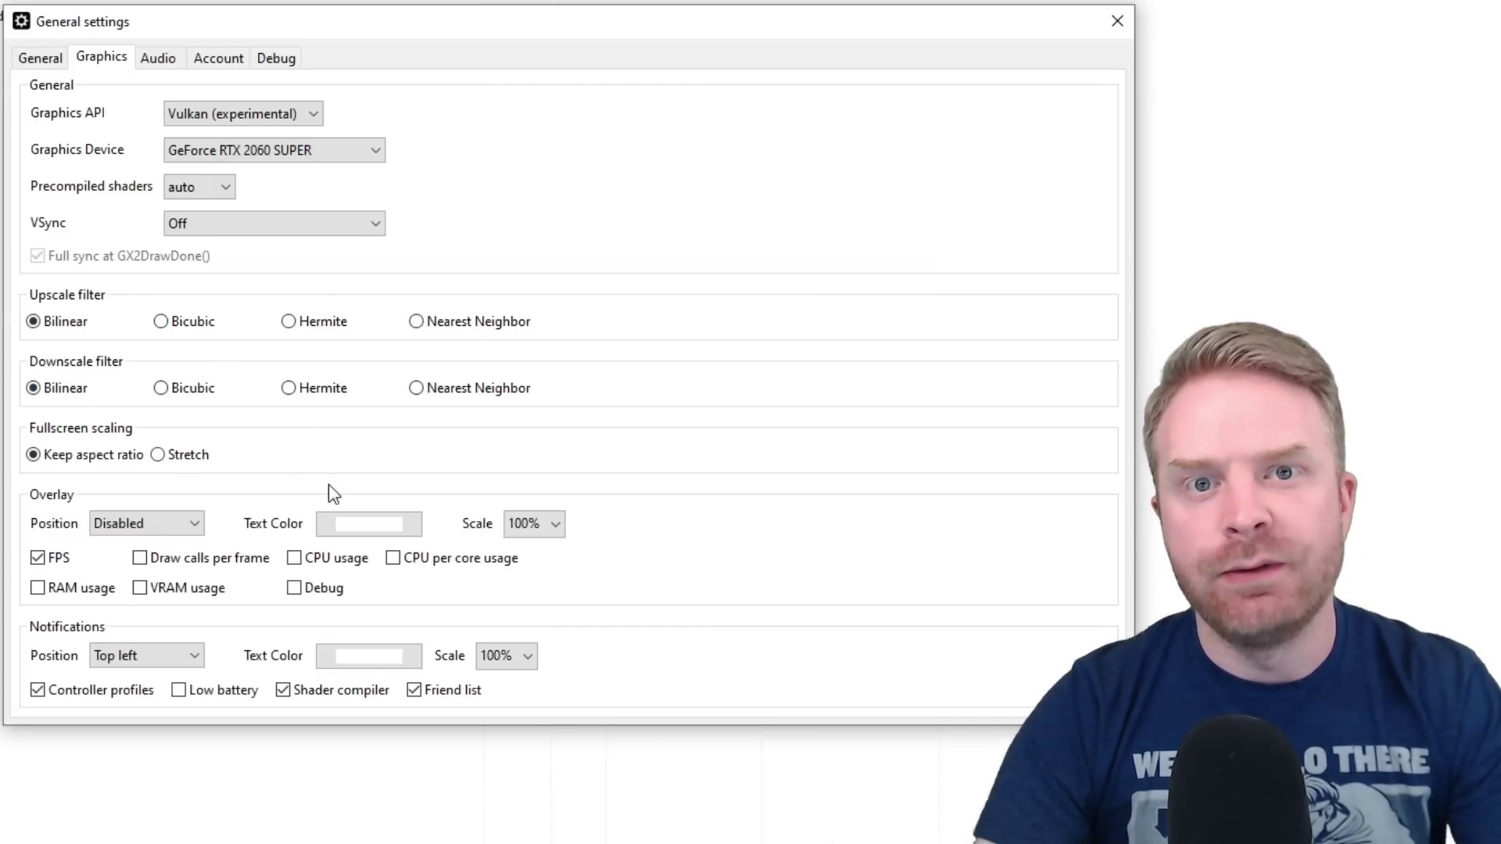
Step: Set the overlay position to Top left with the FPS readout enabled
left_click(176, 524)
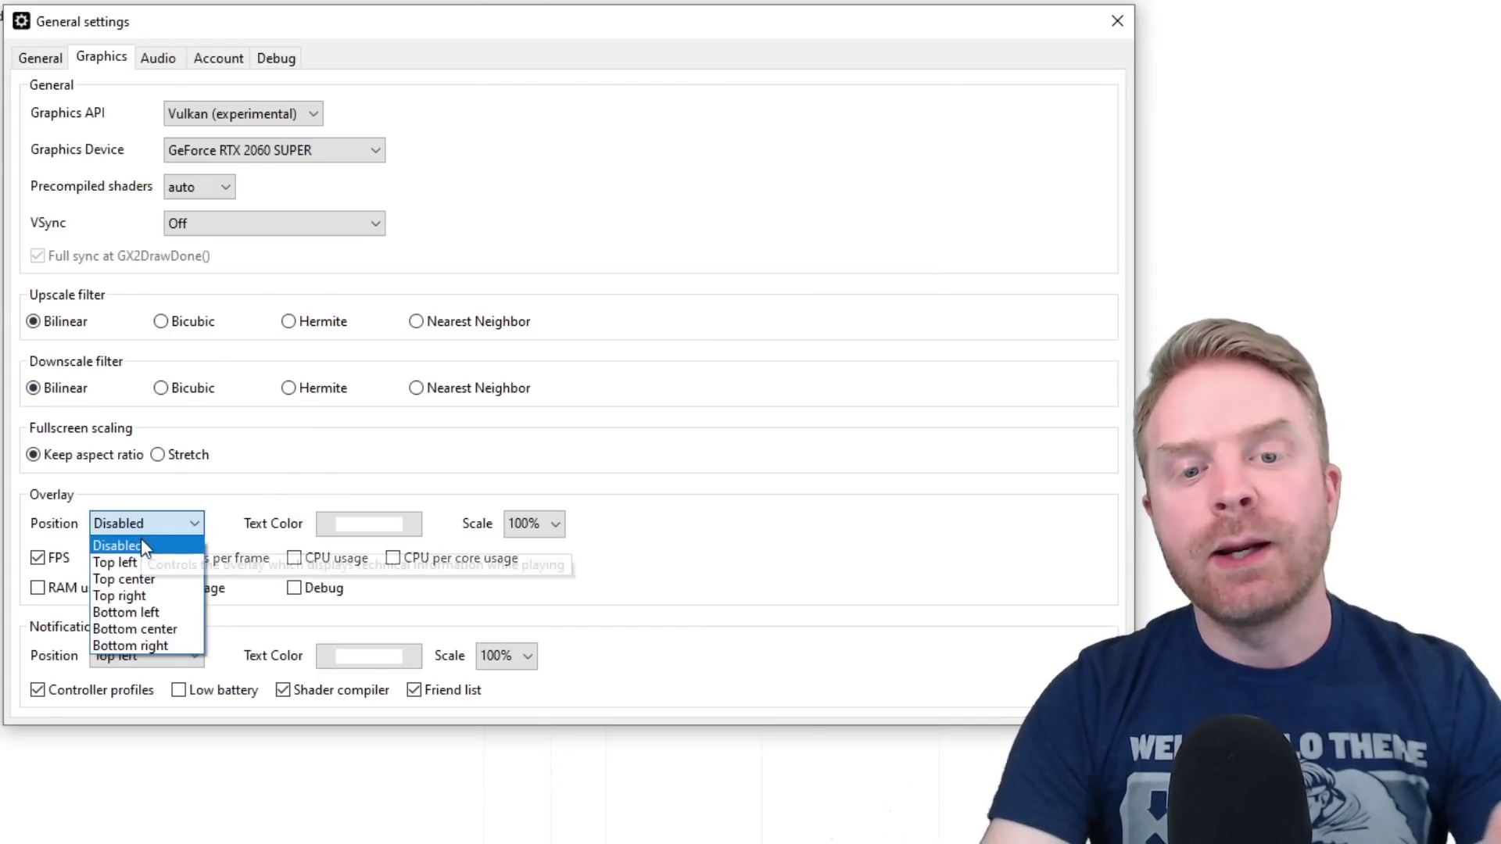
left_click(143, 566)
left_click(191, 524)
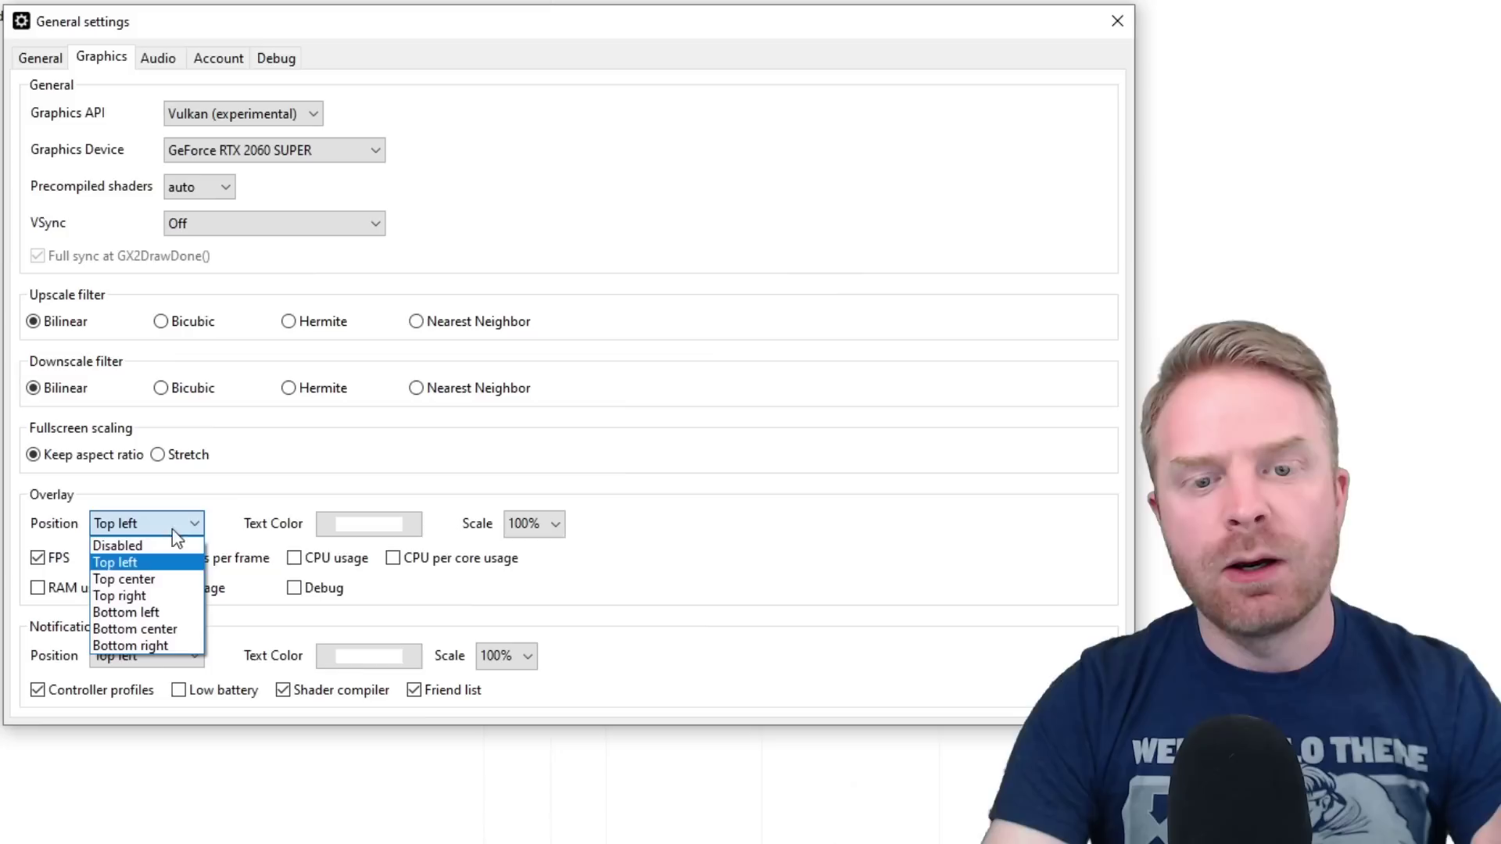
left_click(125, 563)
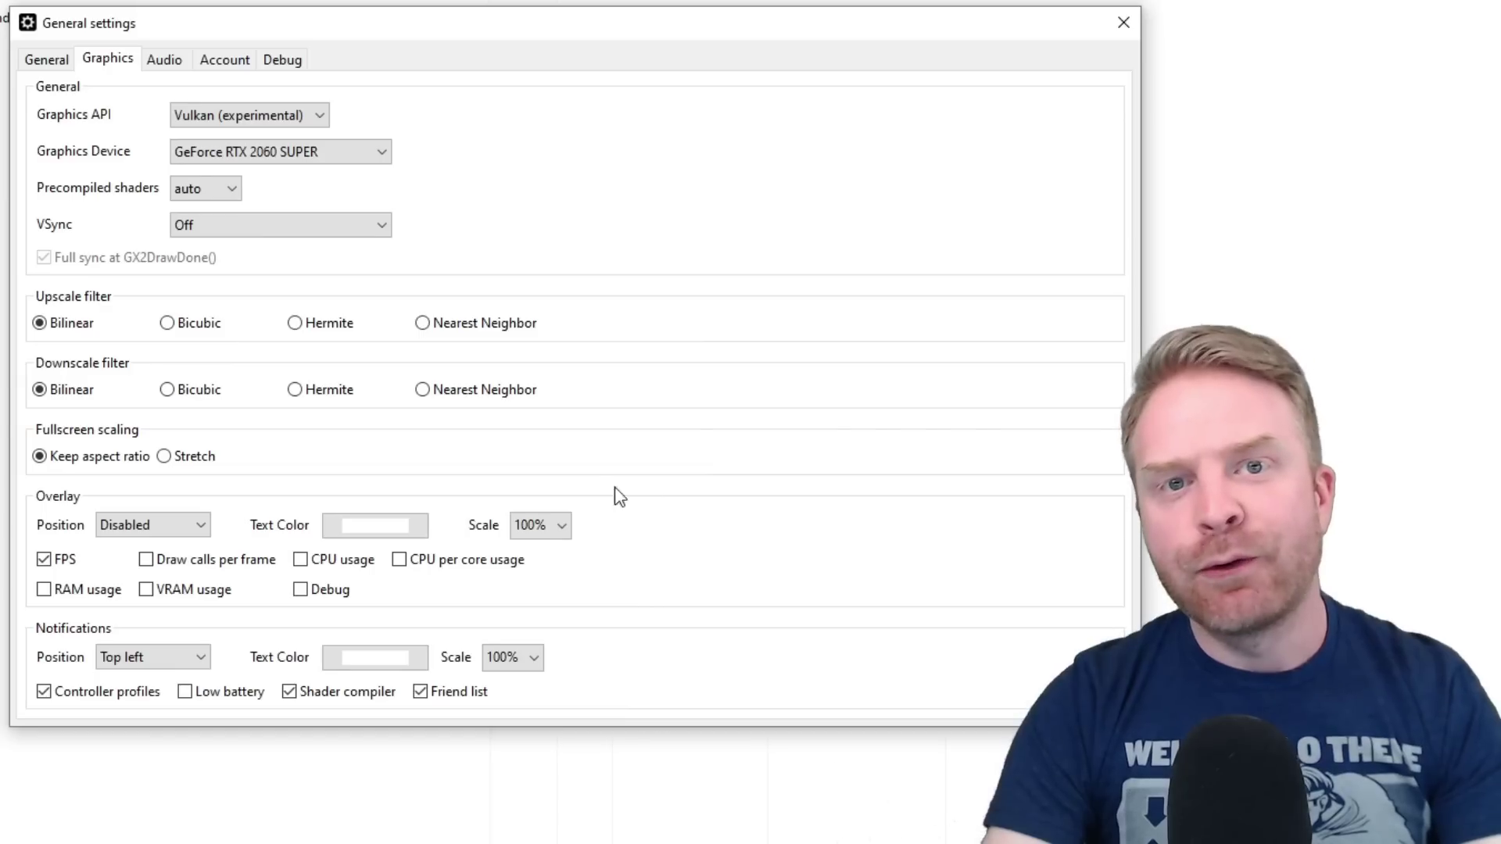
left_click(160, 532)
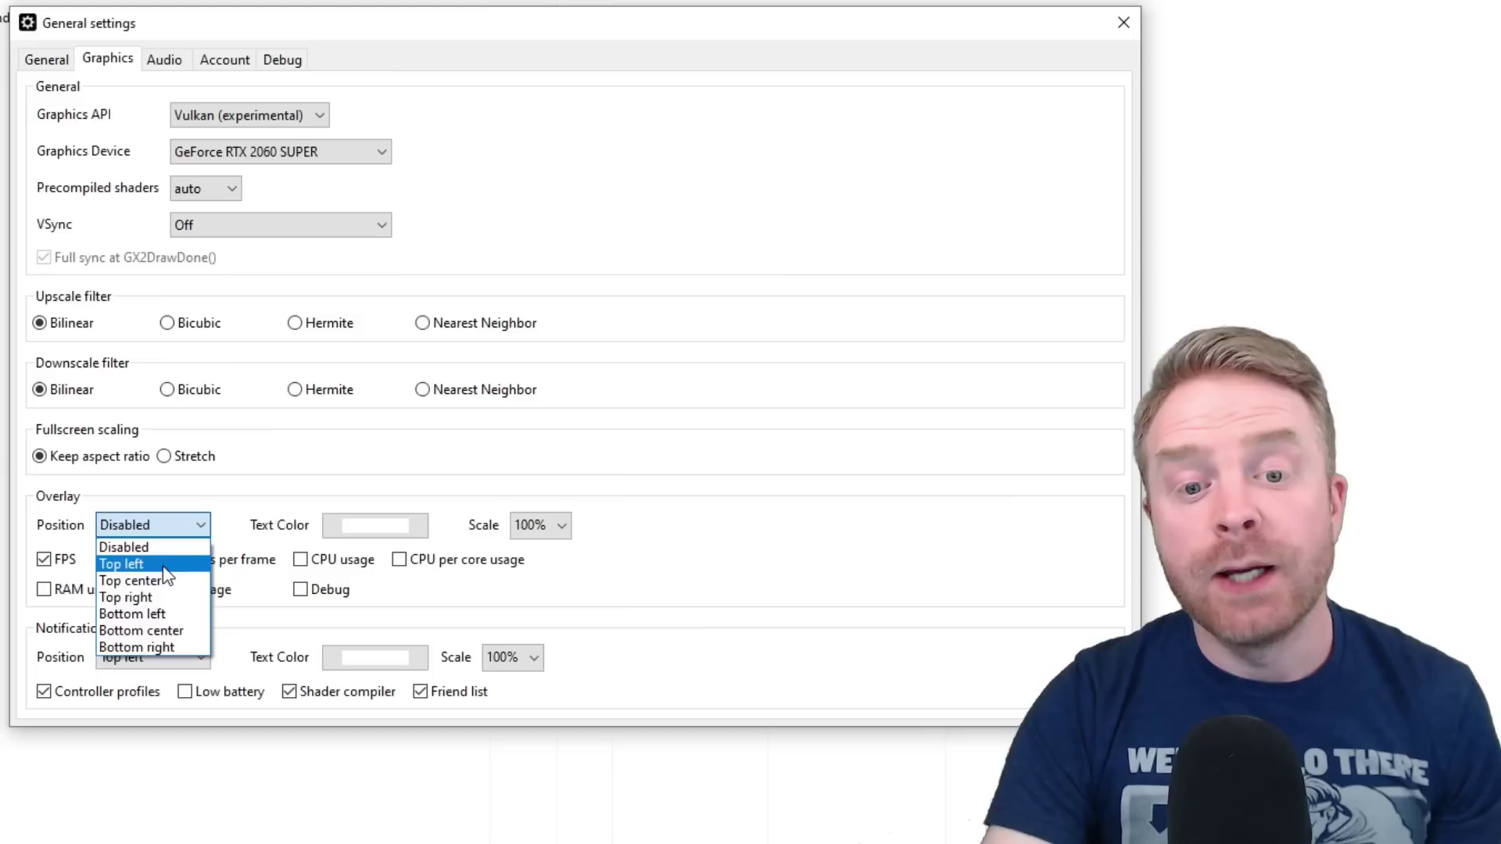
left_click(123, 564)
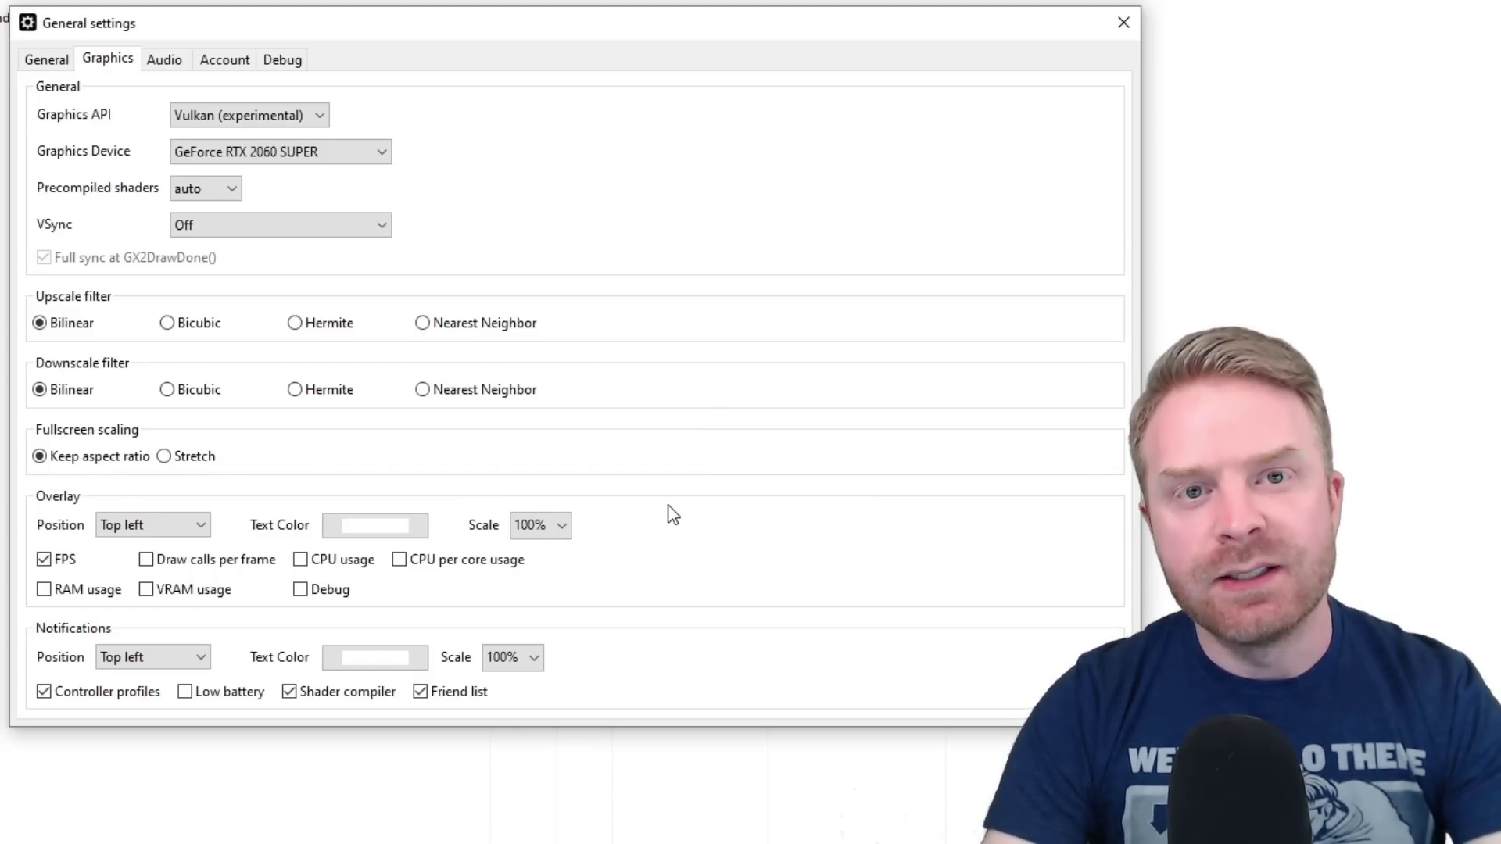
Step: Examine the available audio API options in the audio settings, keeping DirectSound
left_click(164, 59)
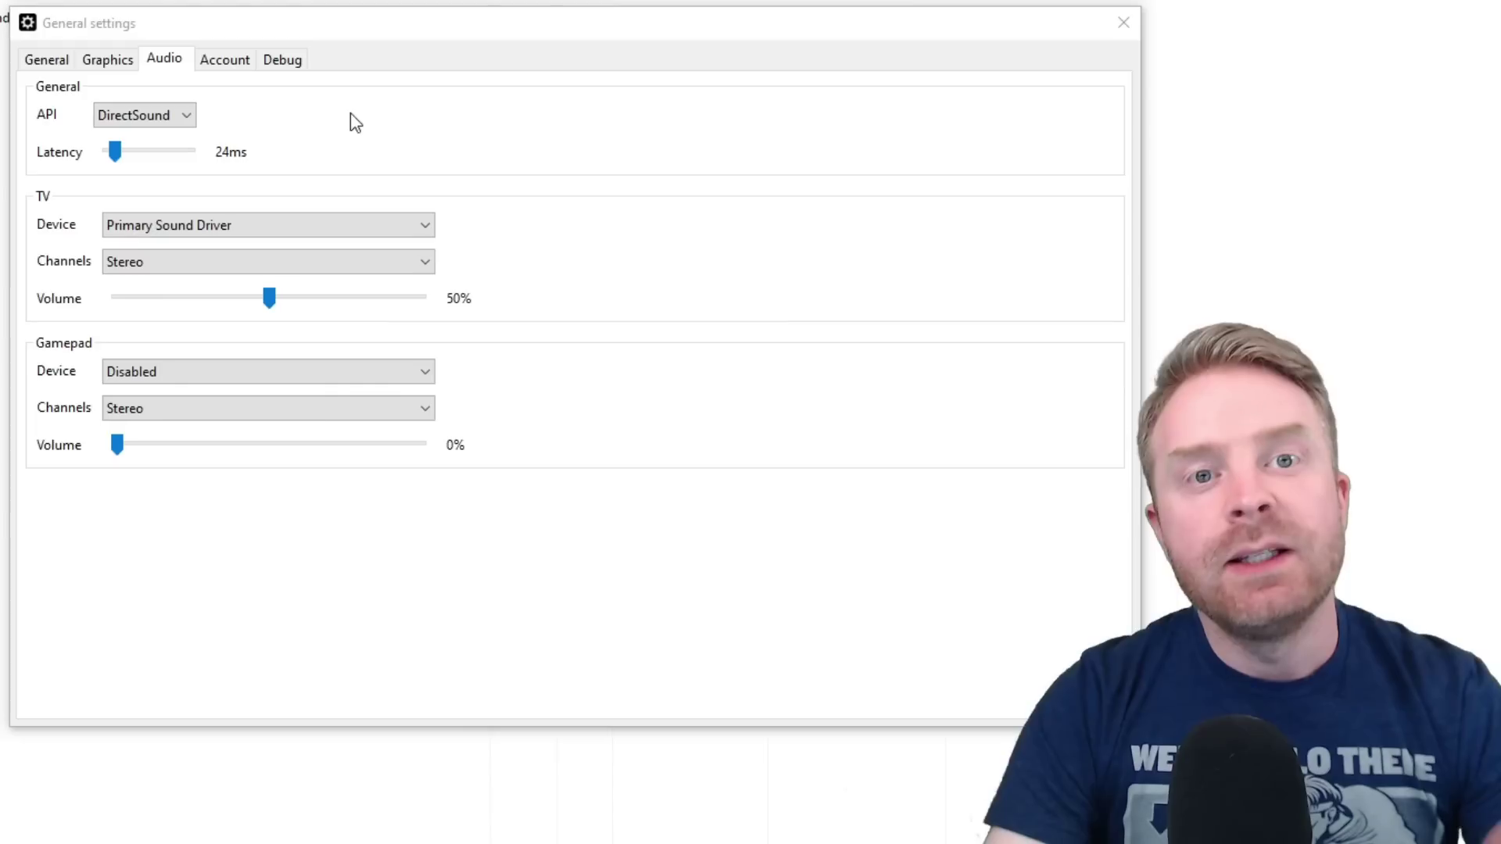
left_click(184, 119)
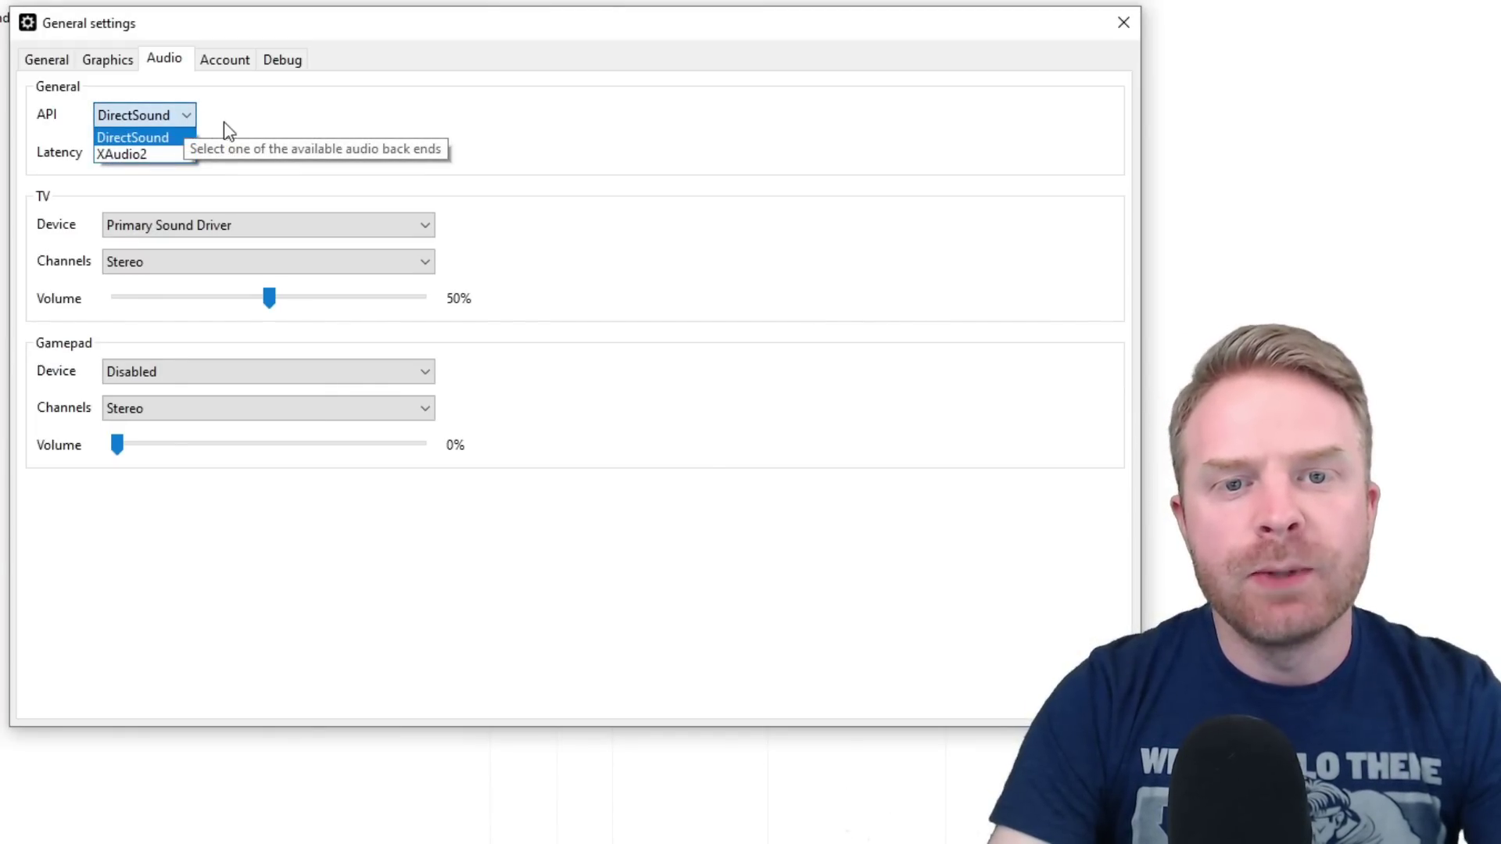
left_click(250, 134)
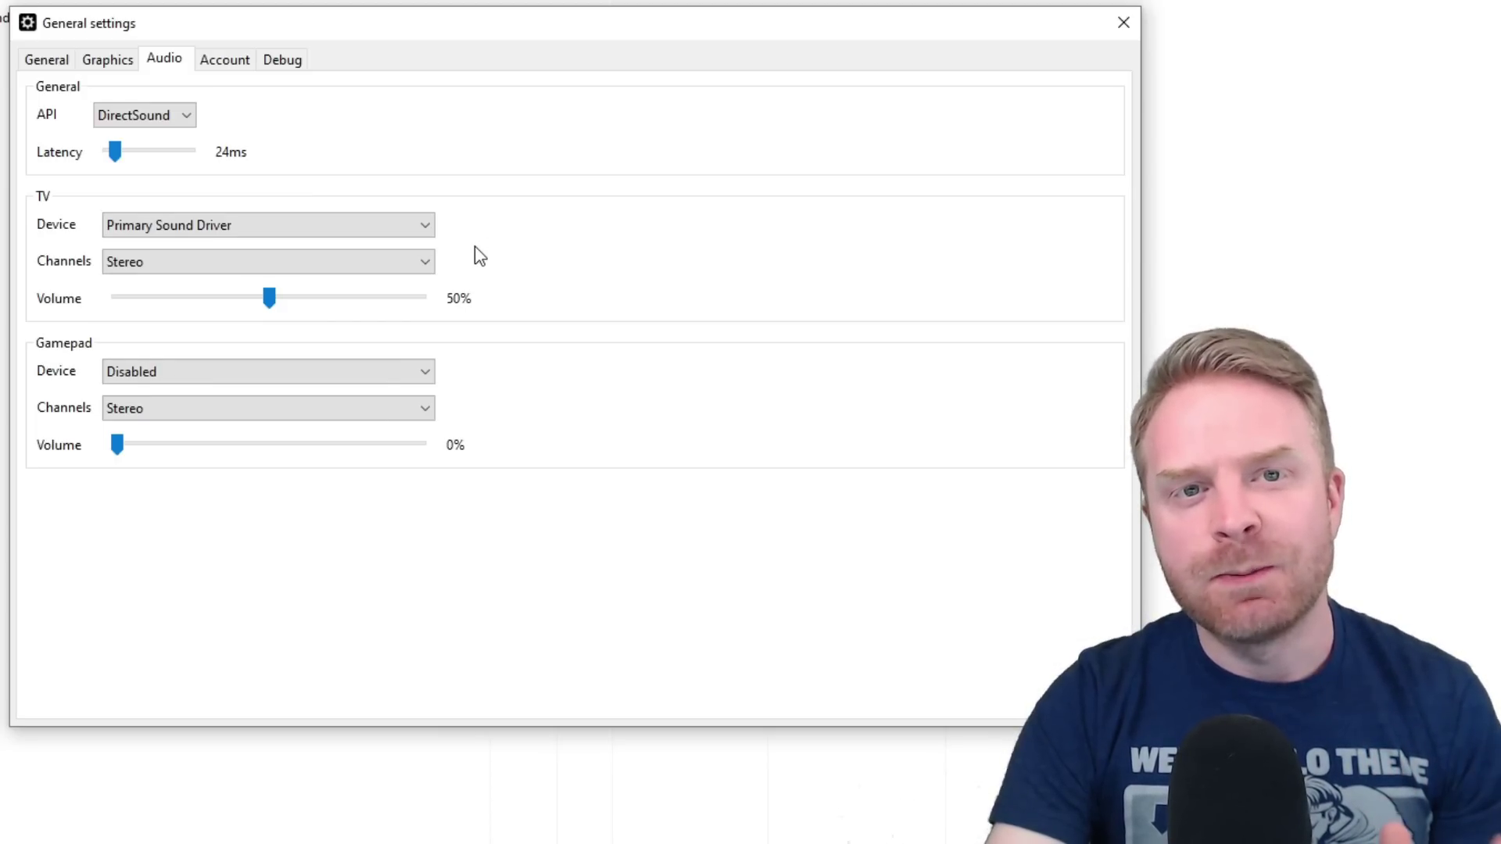
Step: Set the TV audio output device to Headphones (Soundcore Life Q20 Stereo)
left_click(338, 235)
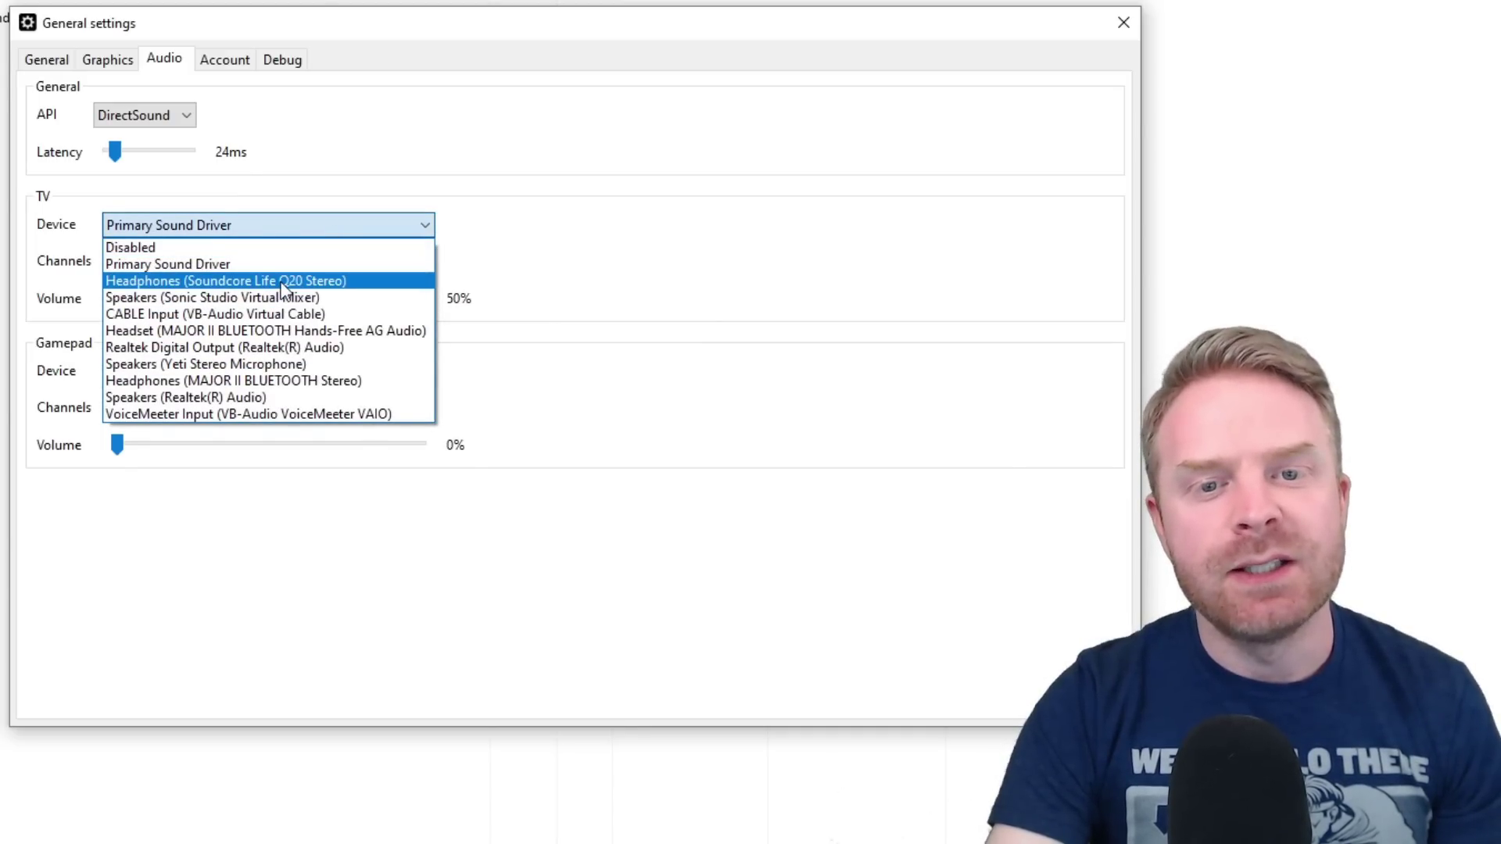
left_click(283, 285)
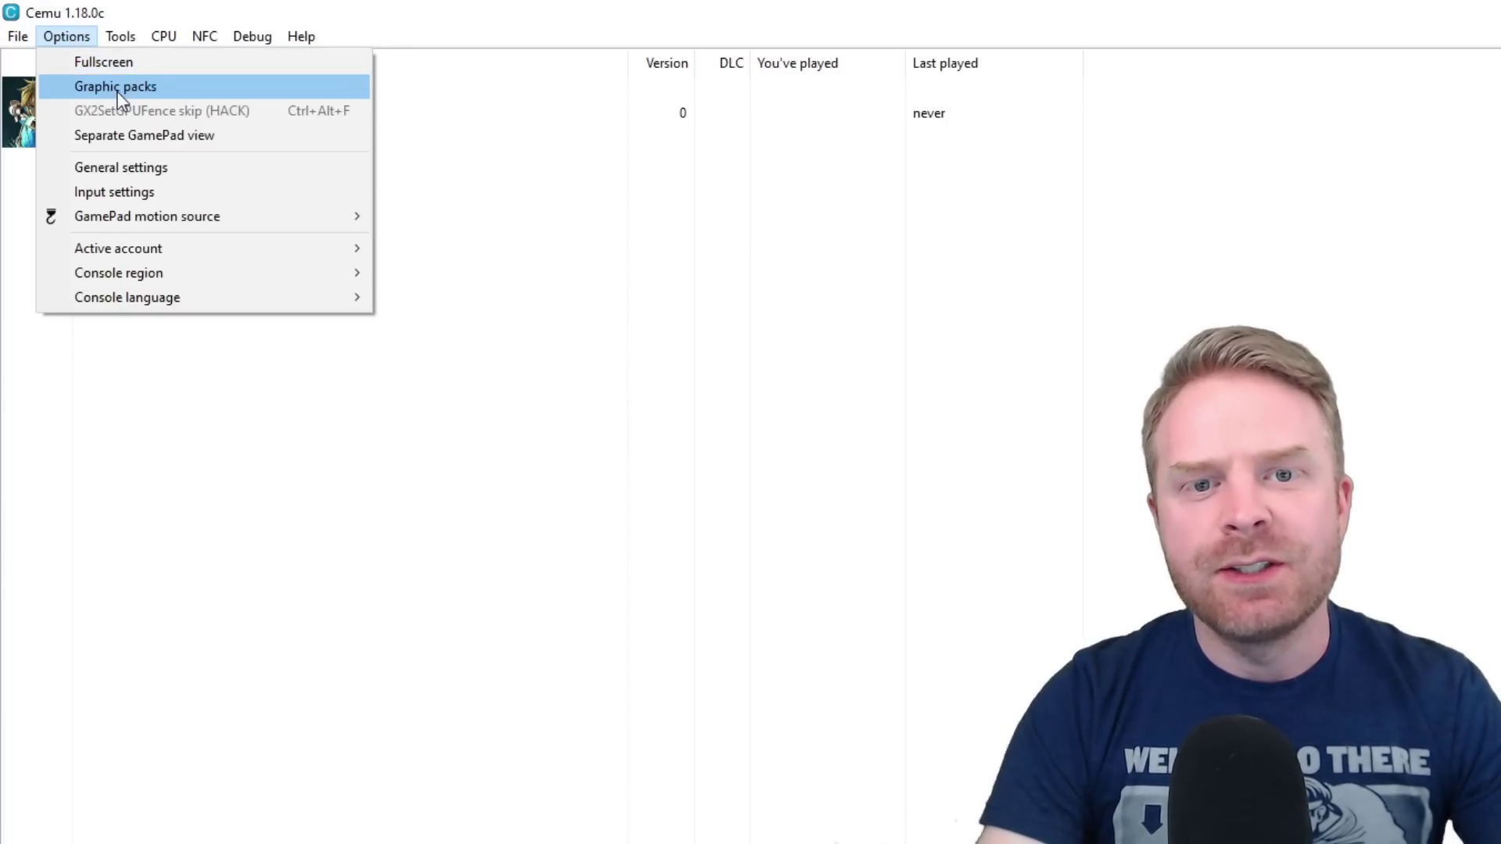
Step: Open the graphic packs for The Legend of Zelda: Breath of the Wild and check the available Enhancements
left_click(119, 87)
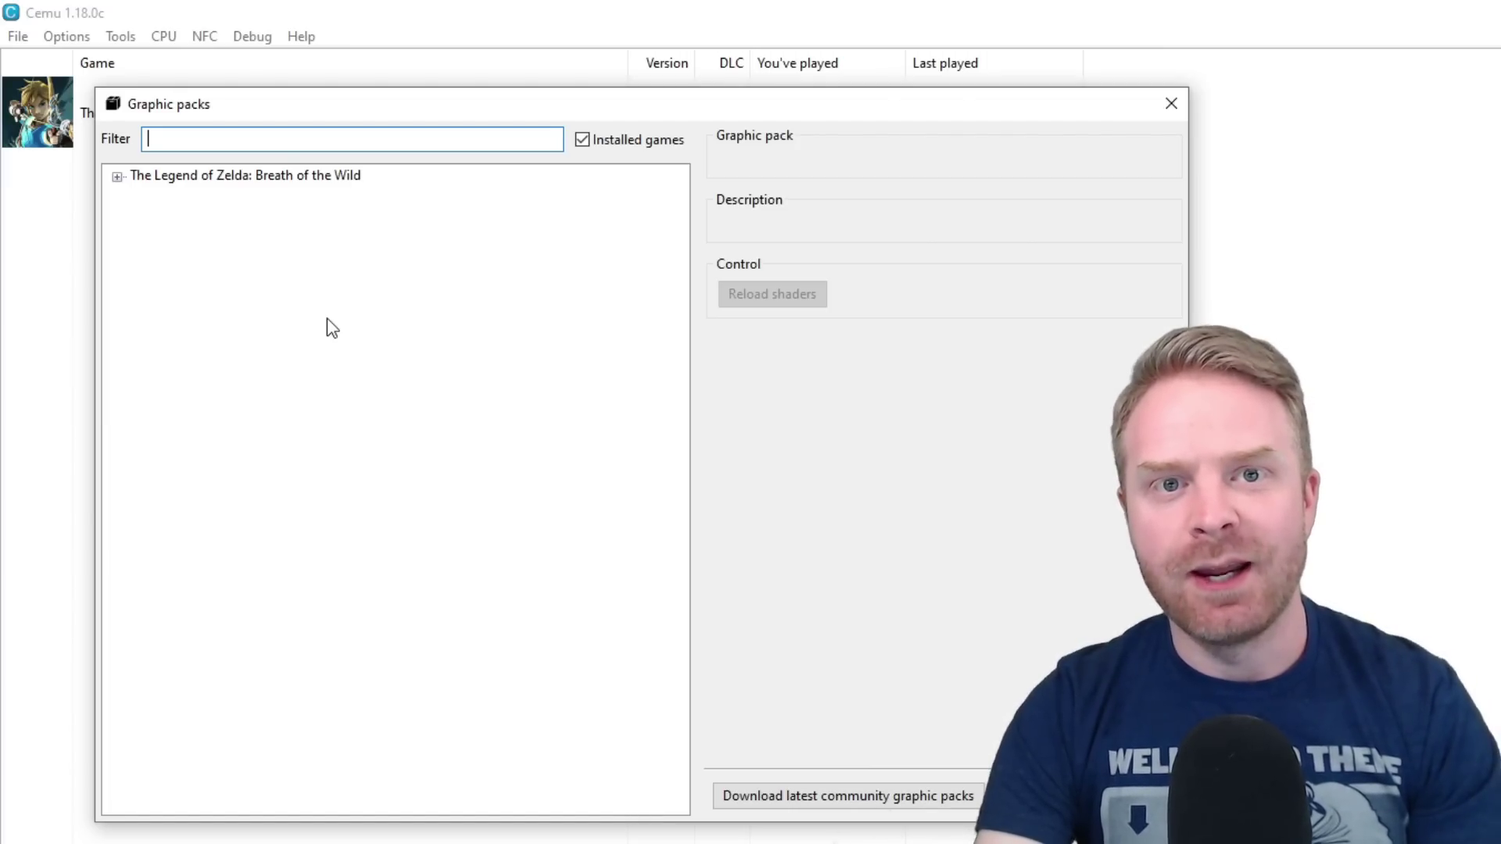
left_click(172, 180)
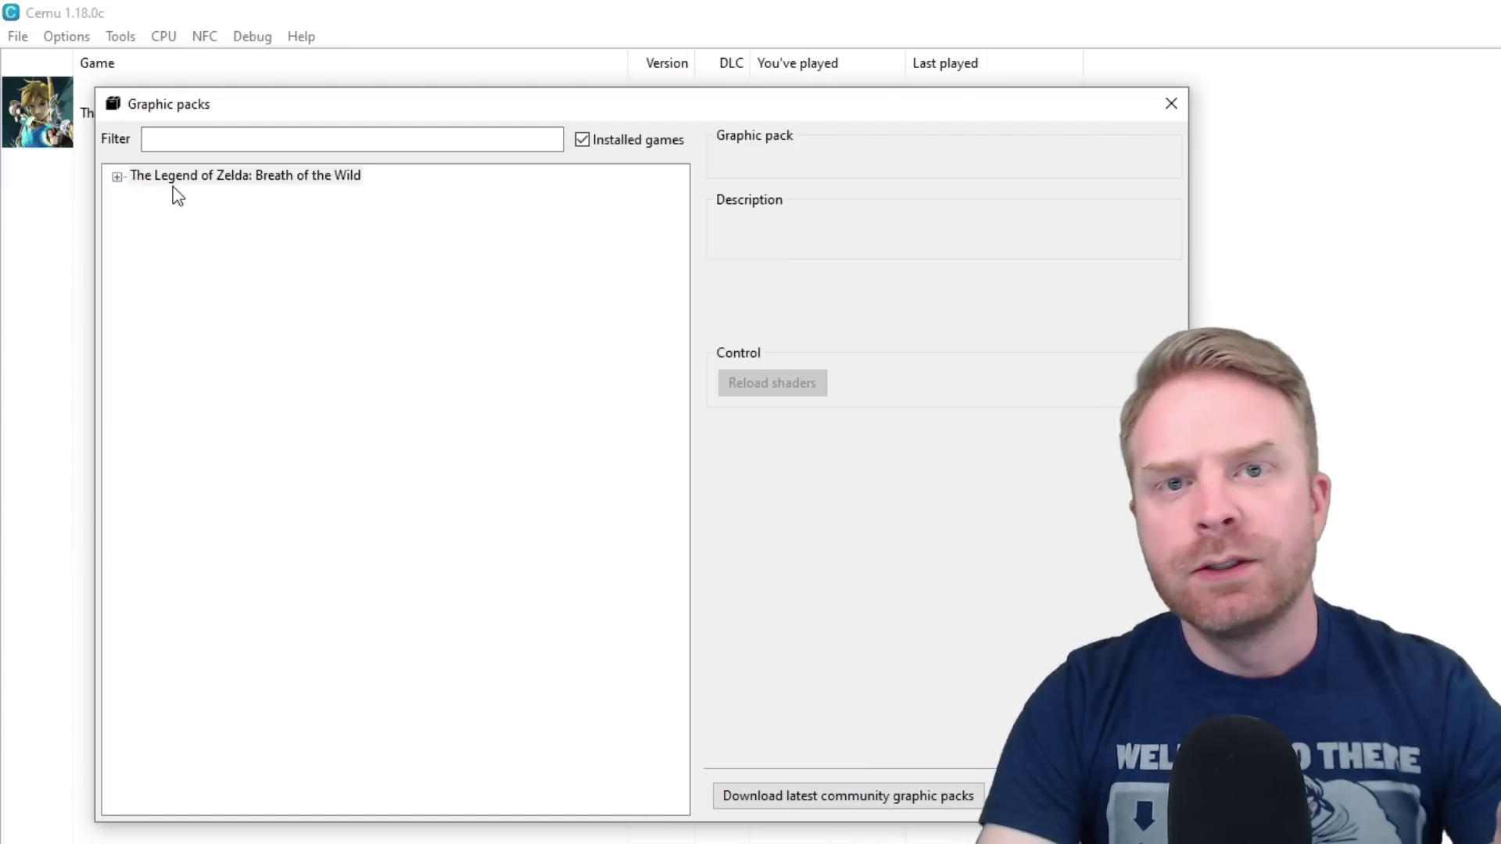
left_click(118, 178)
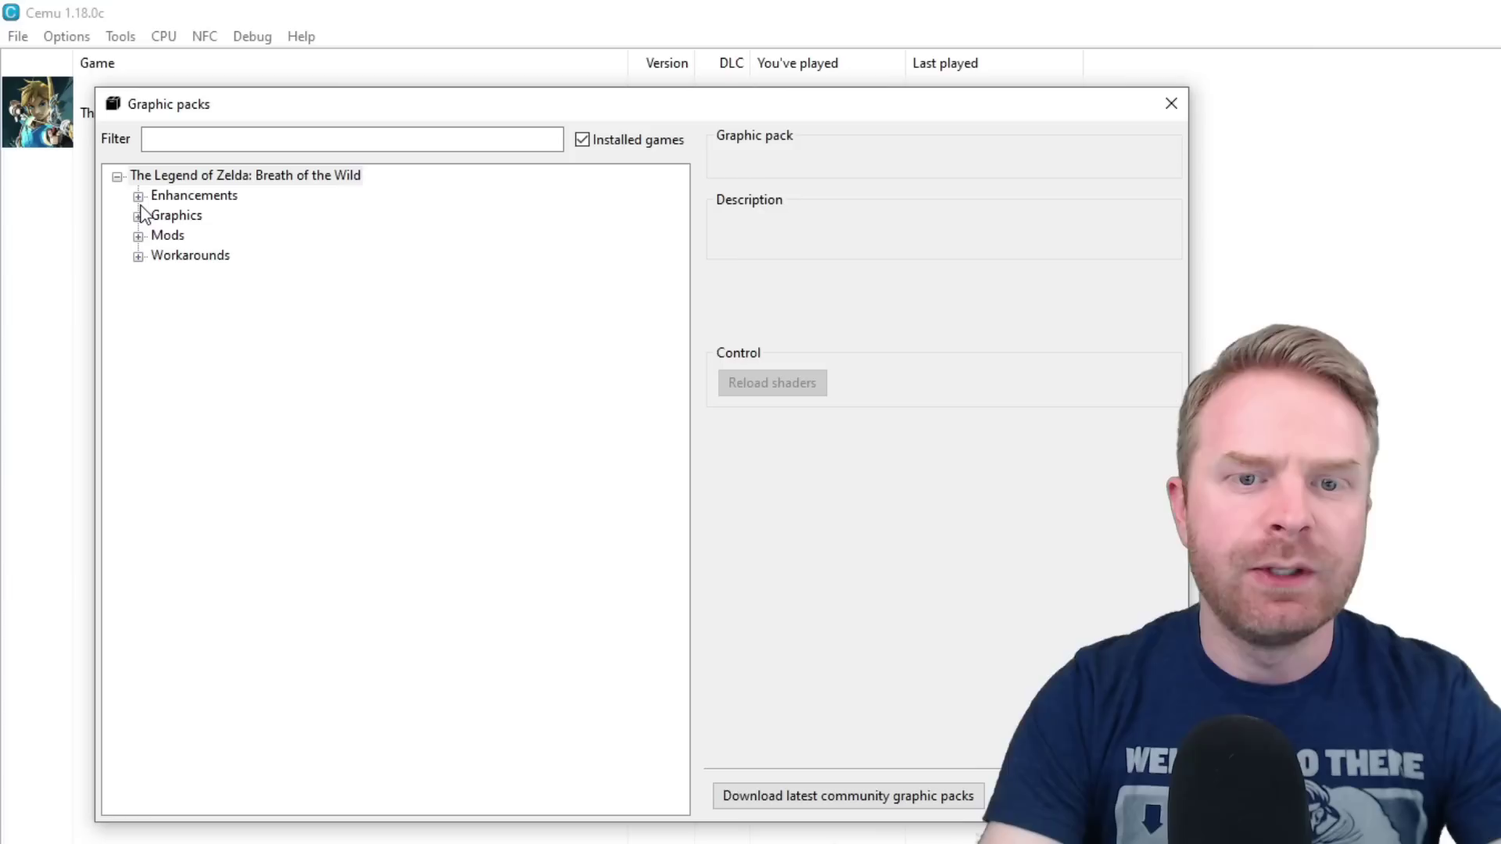
left_click(137, 196)
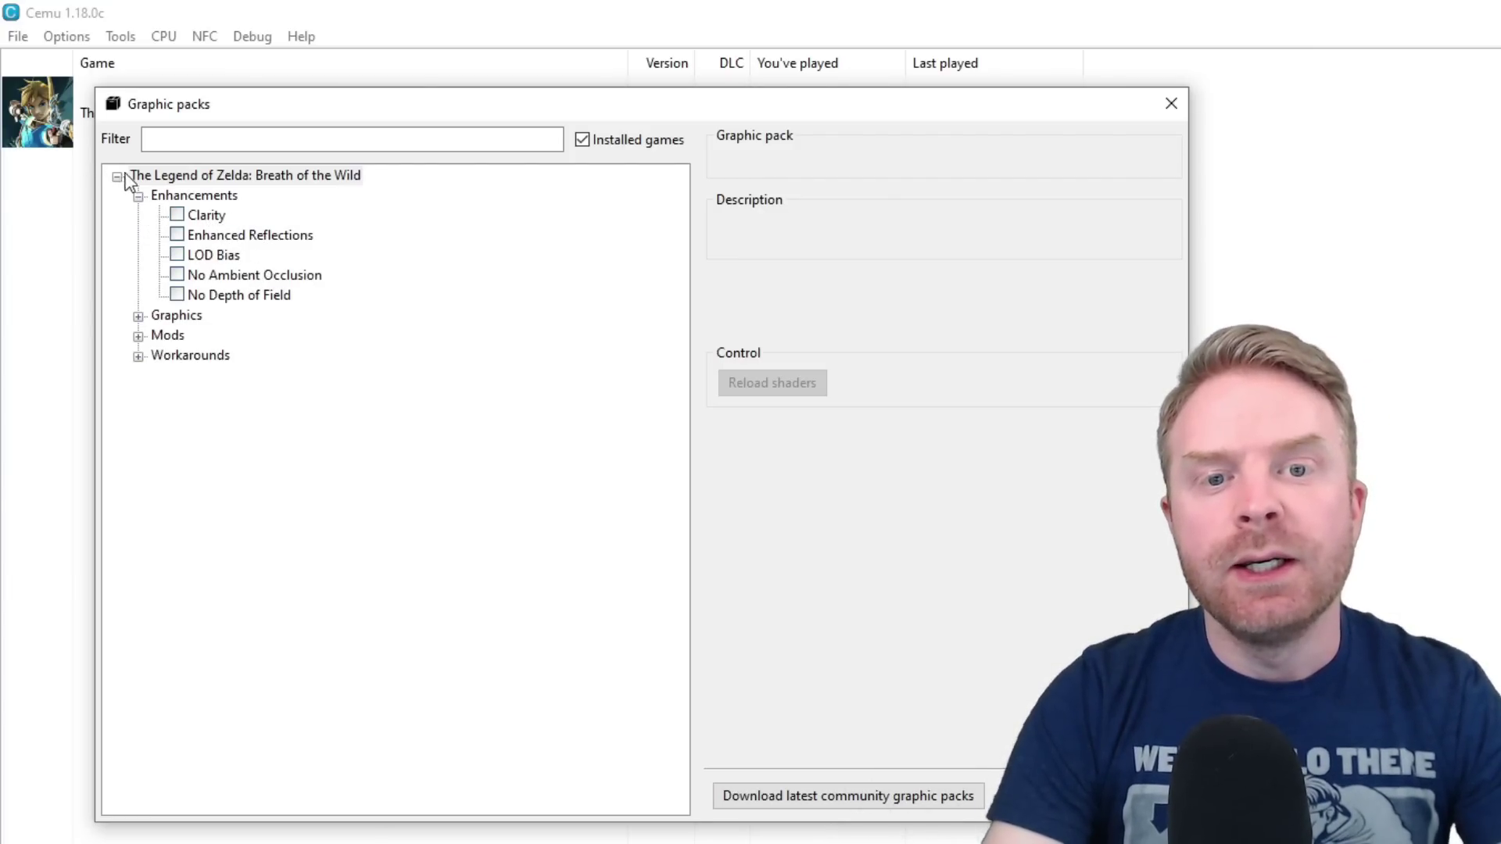
left_click(139, 197)
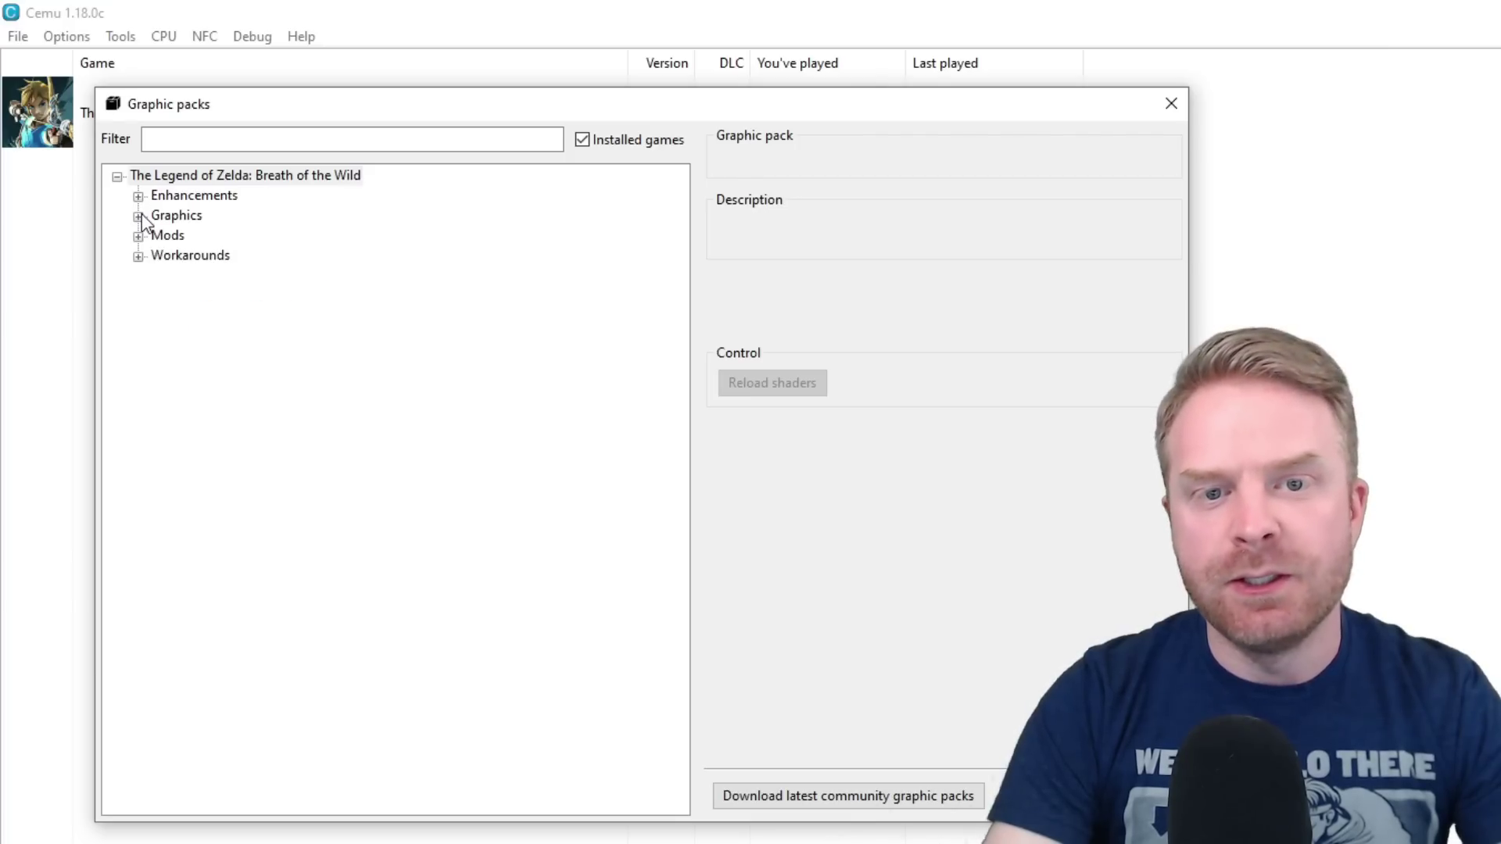
Step: Enable the Resolution graphic pack for Breath of the Wild with the 1920x1080 (16:9) preset
left_click(138, 217)
left_click(205, 256)
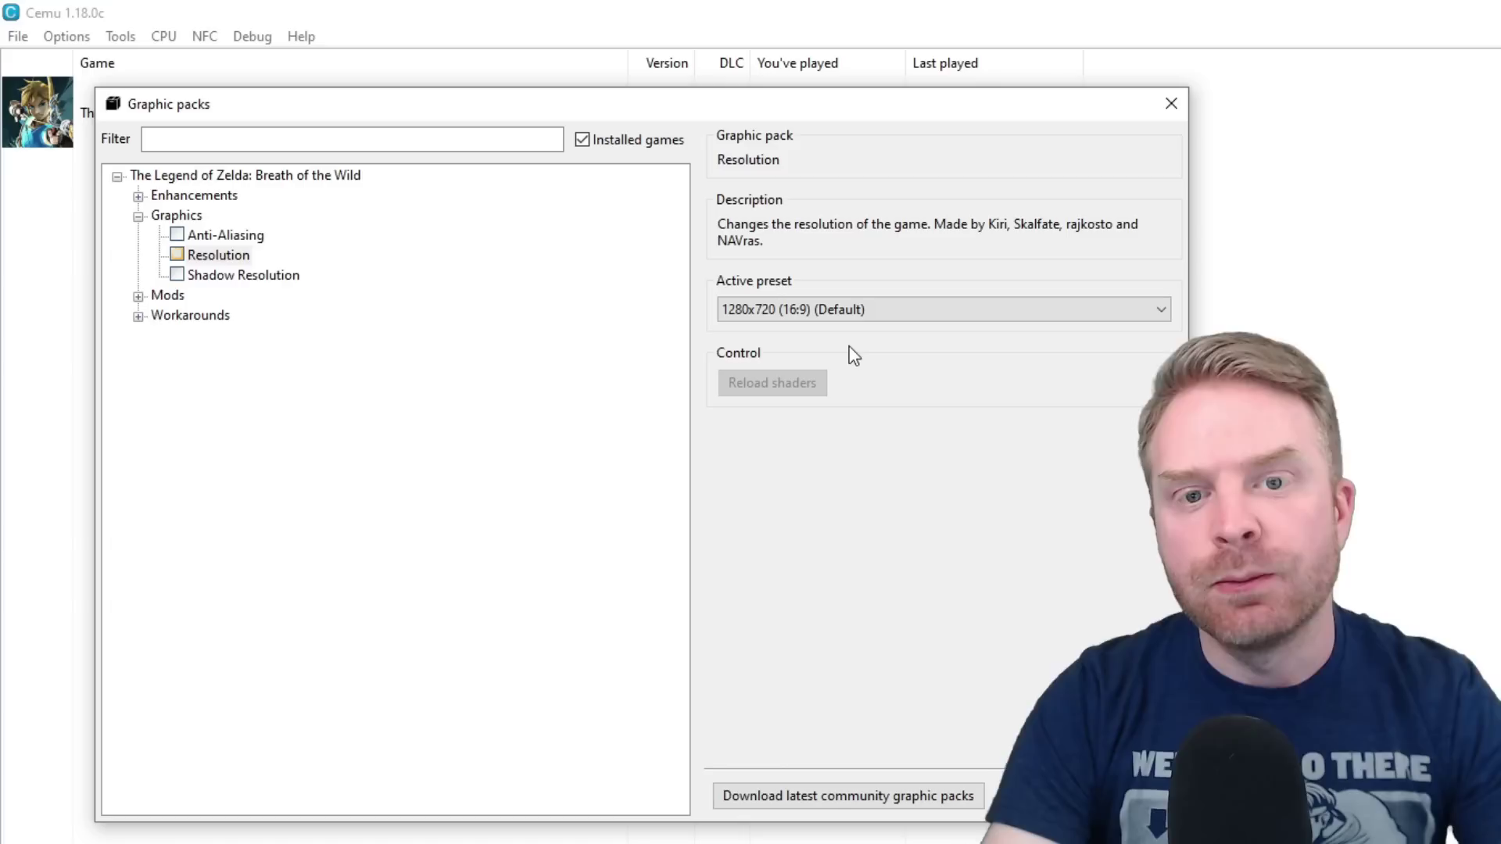
left_click(177, 255)
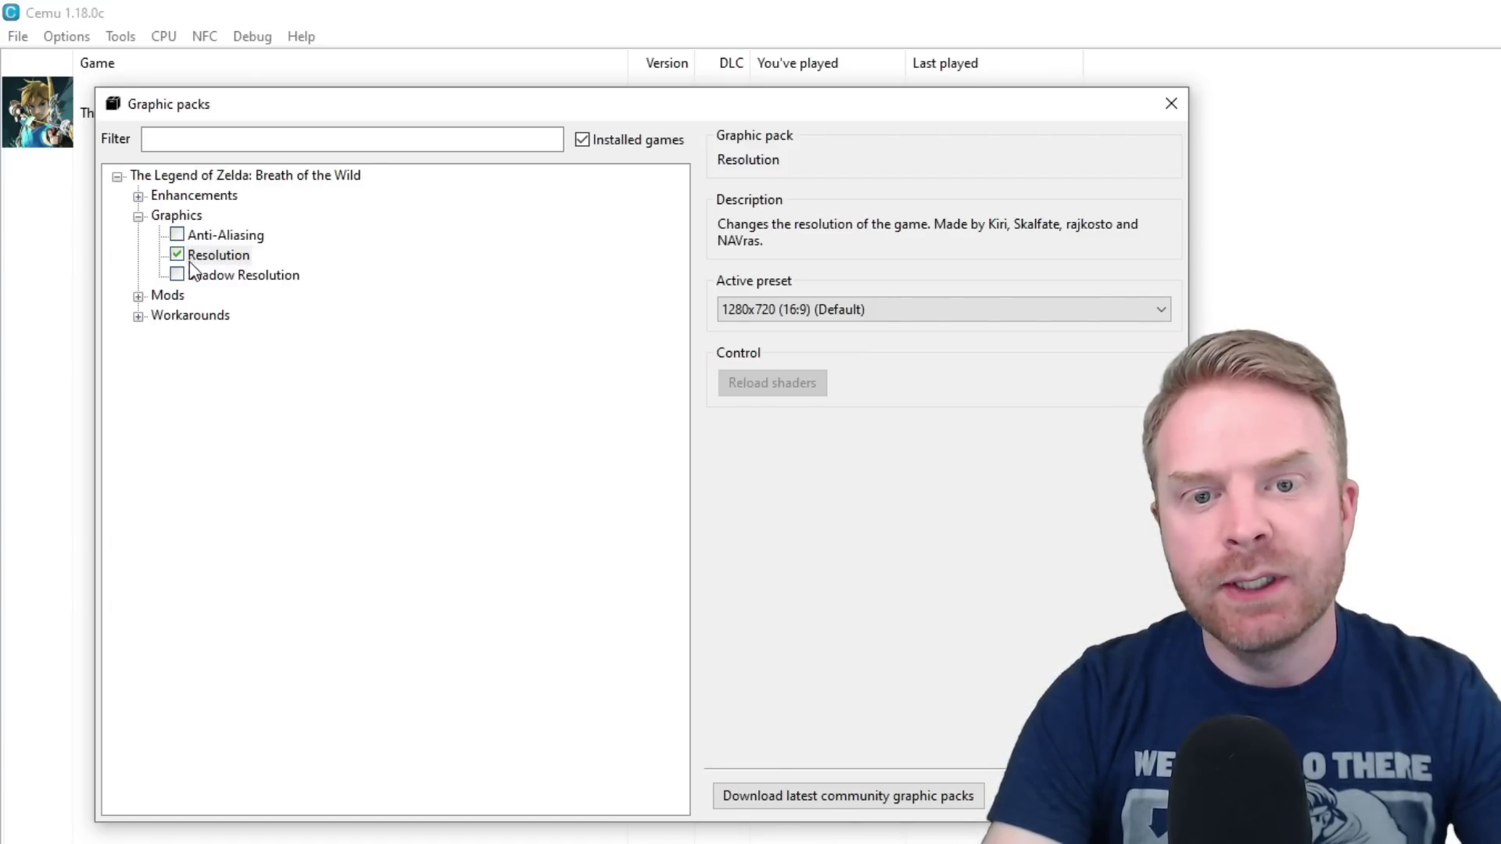
left_click(801, 312)
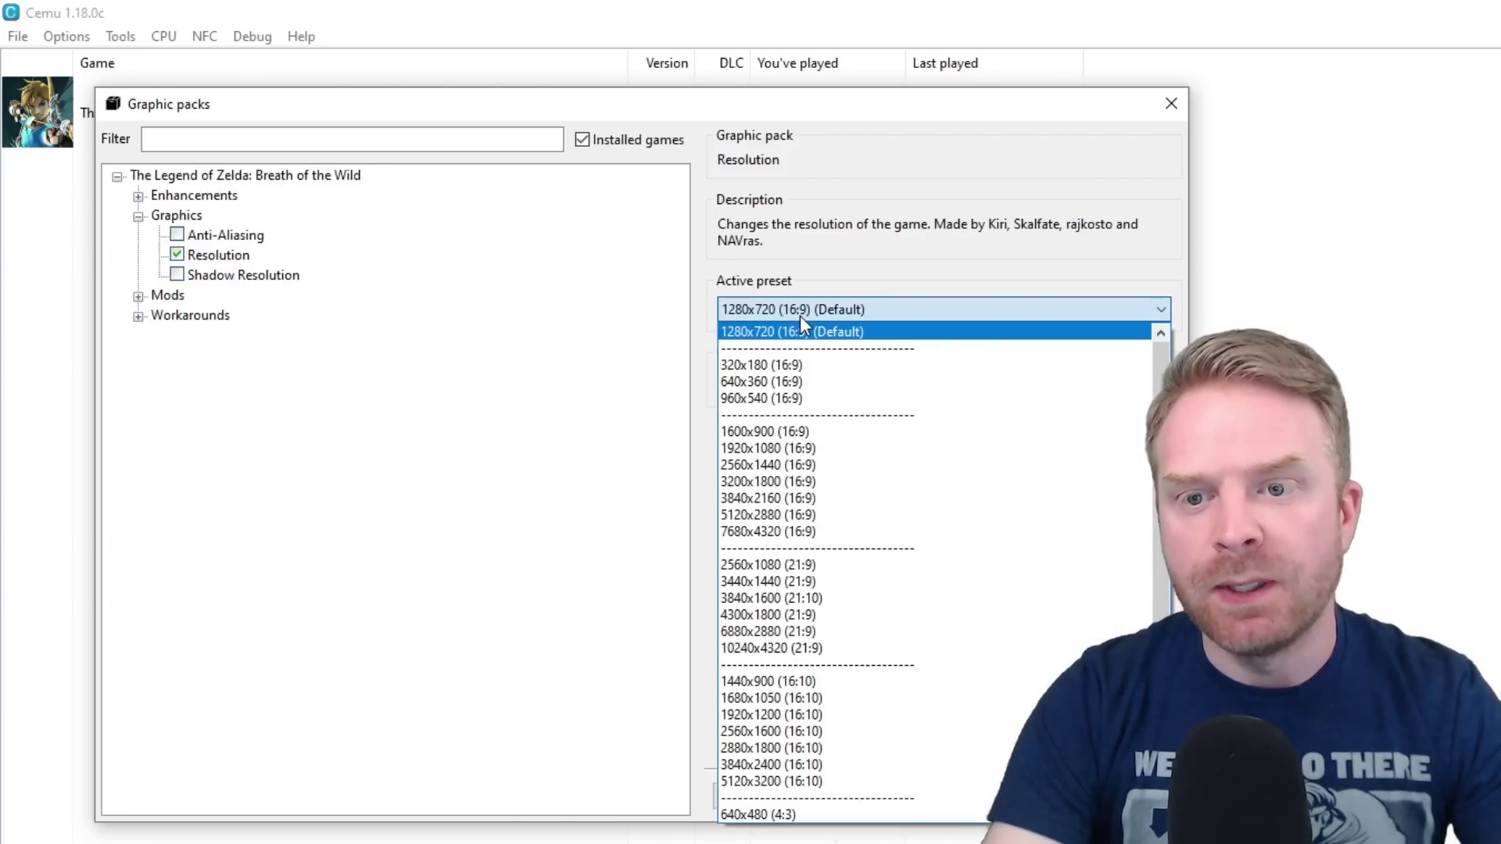
left_click(842, 451)
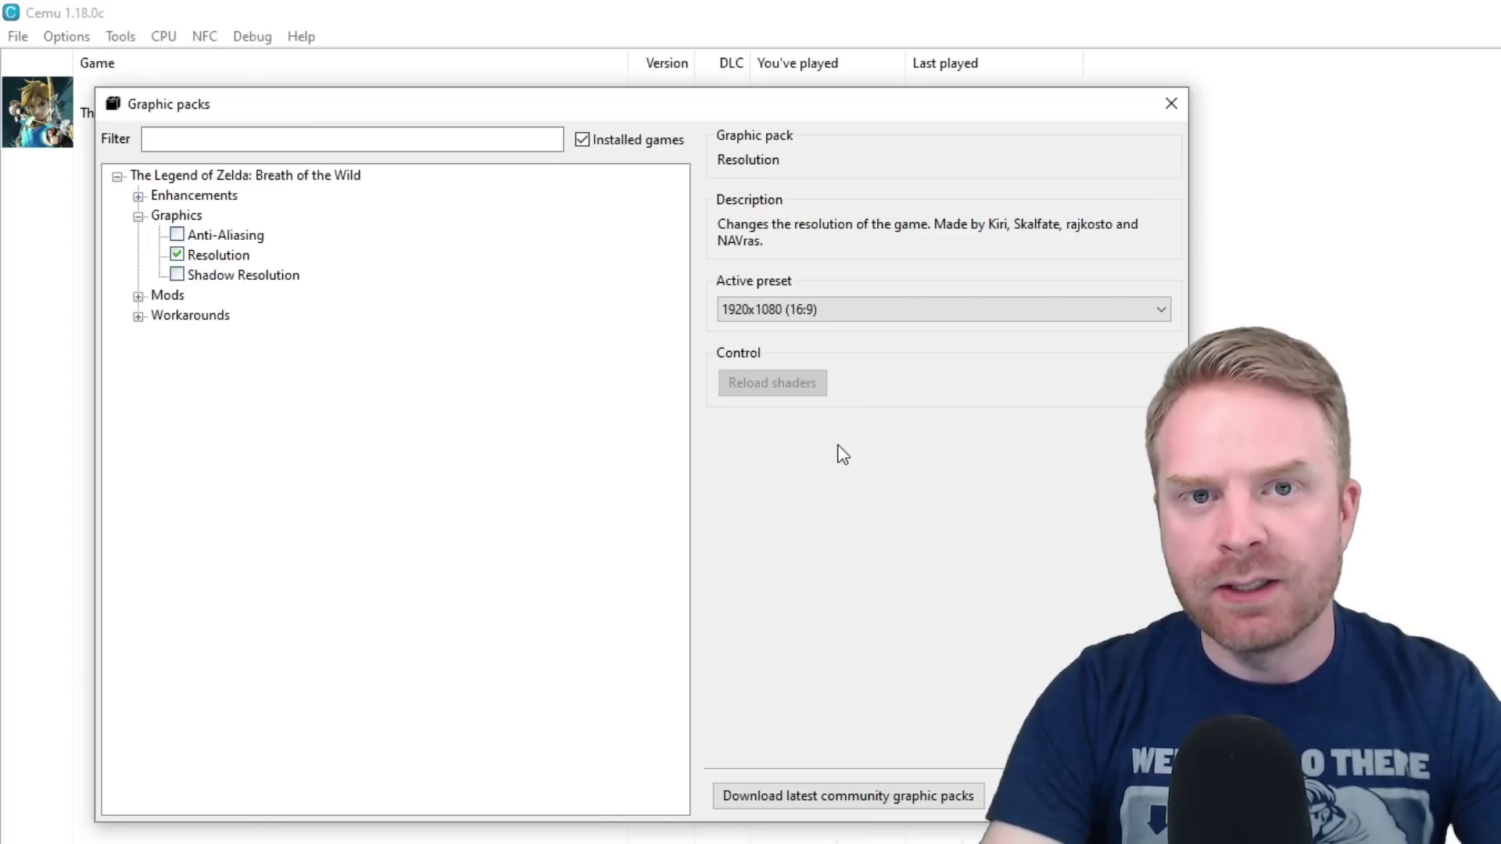
left_click(739, 309)
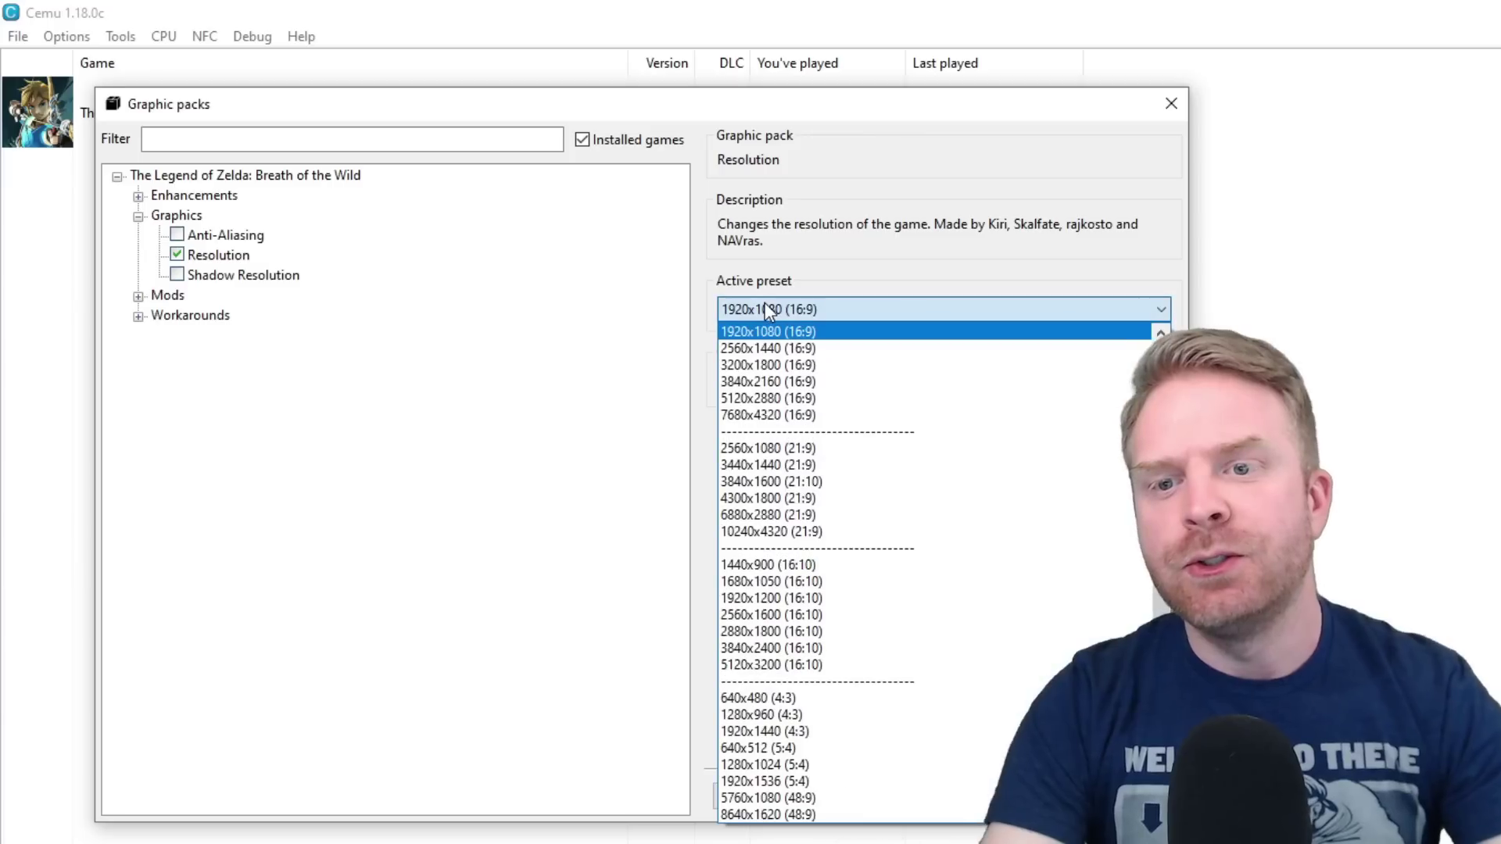
left_click(674, 539)
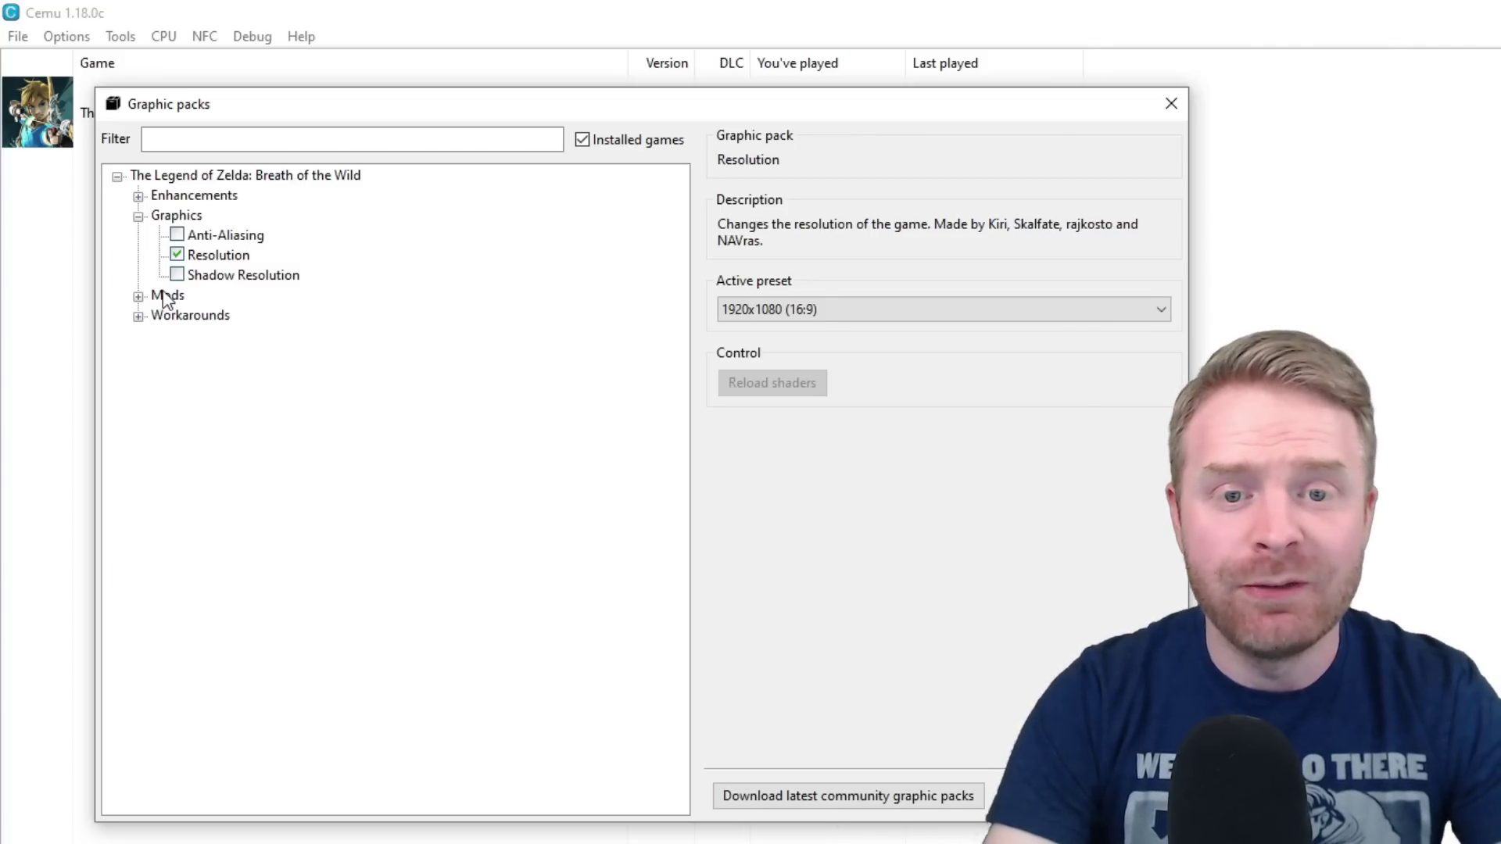
Step: Examine the Mods available for Breath of the Wild, including the list of Cheats
left_click(138, 297)
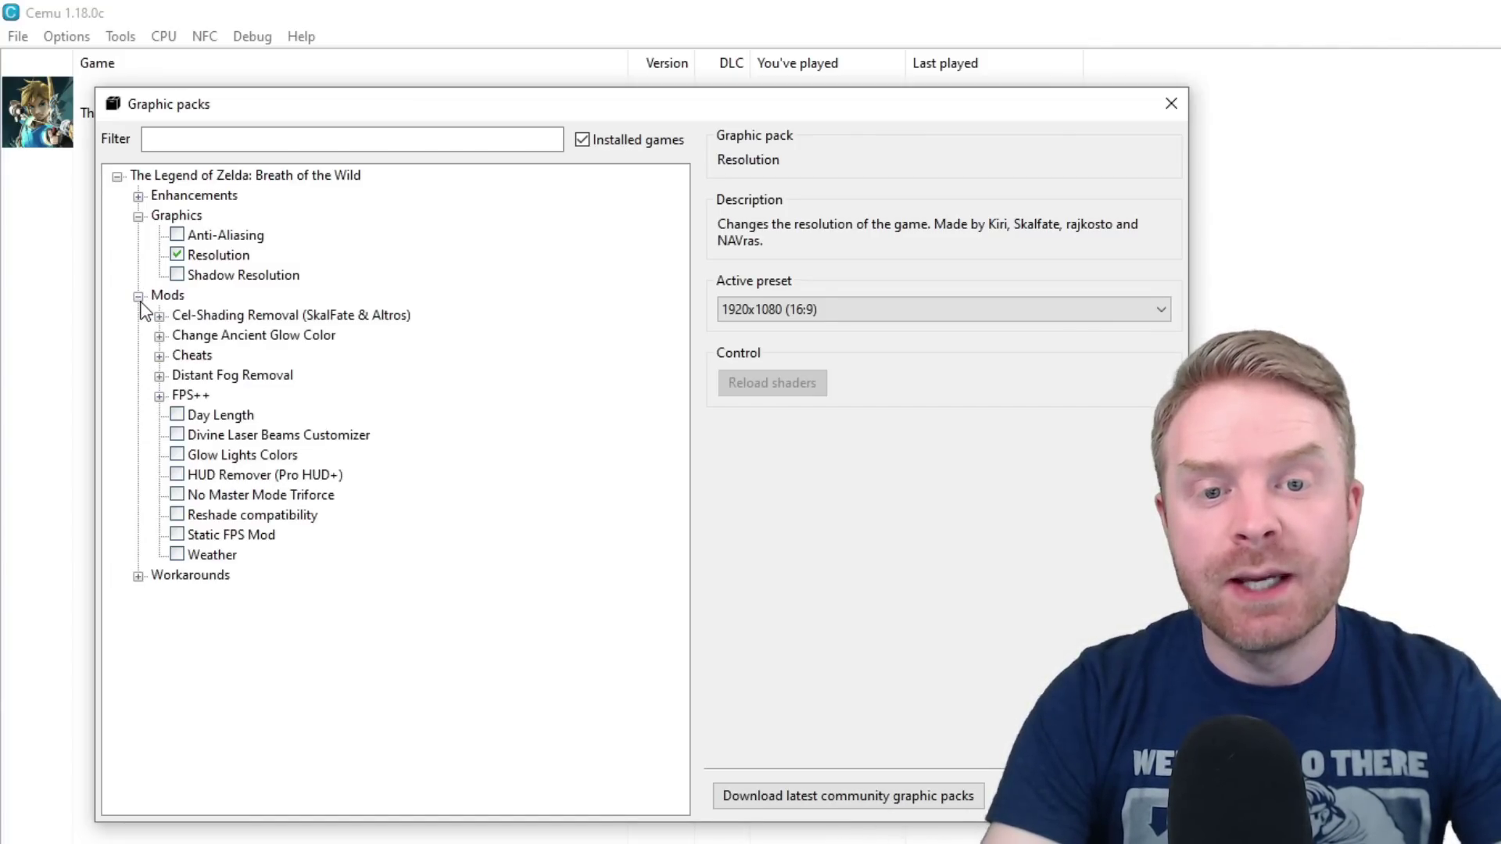
left_click(159, 356)
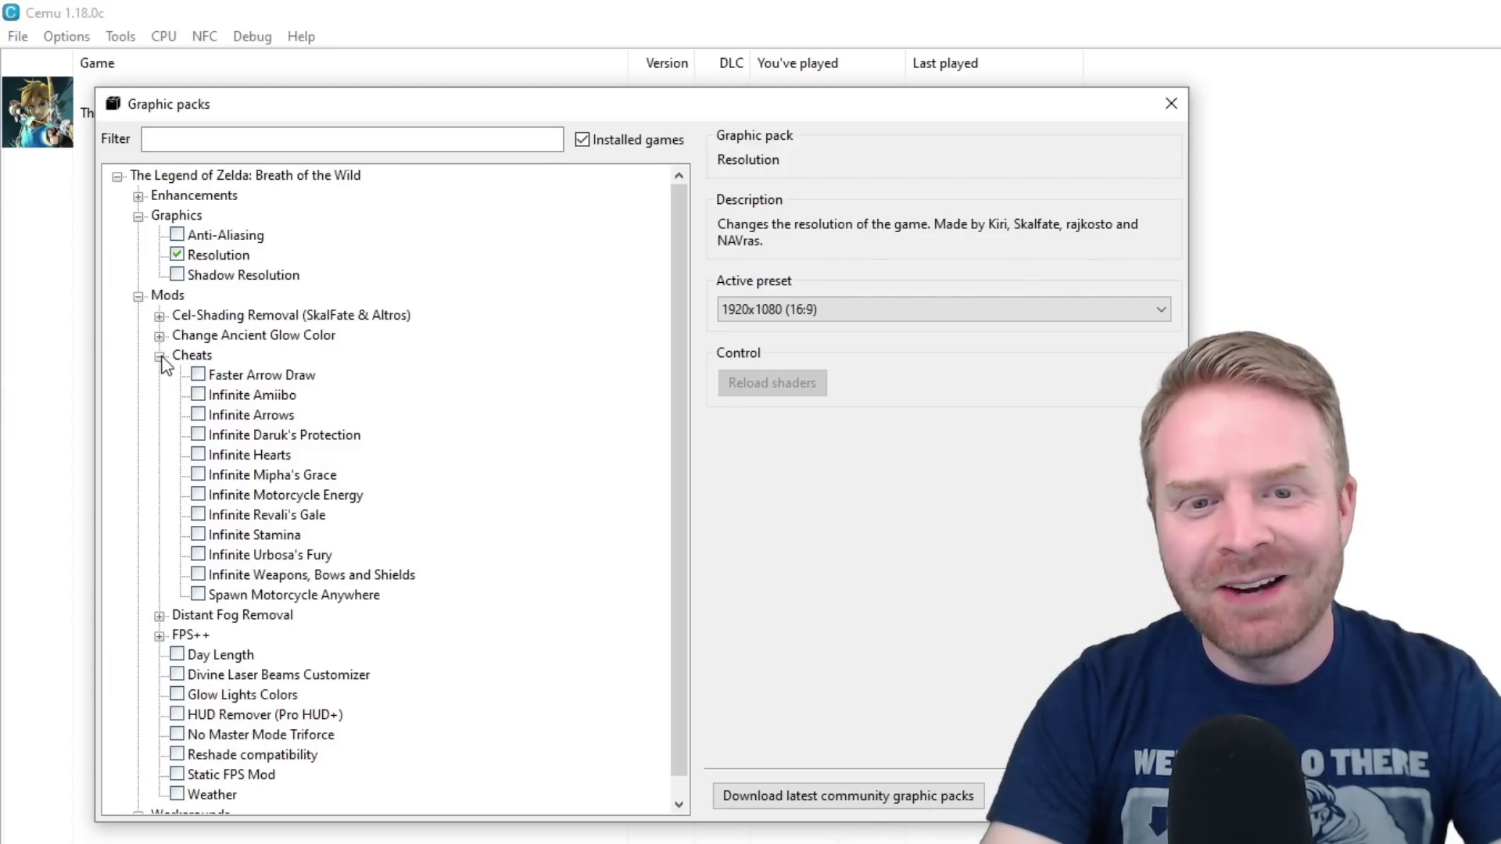
left_click(161, 357)
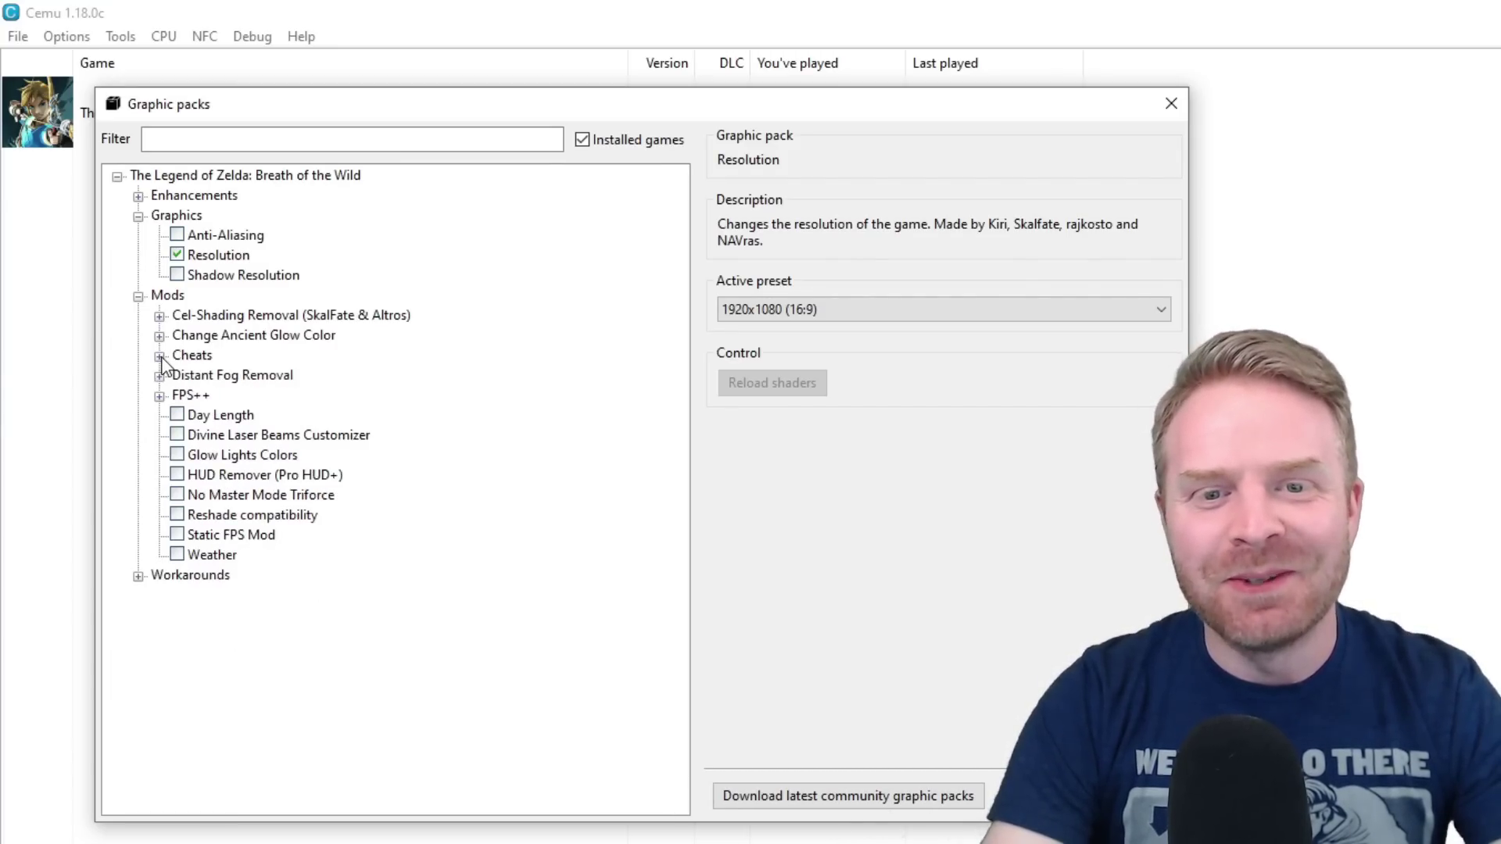
Step: Review the FPS++ mod packs and choose the 60FPS (ideal for 240/120/60Hz displays) preset for Set FPS Limit
left_click(159, 396)
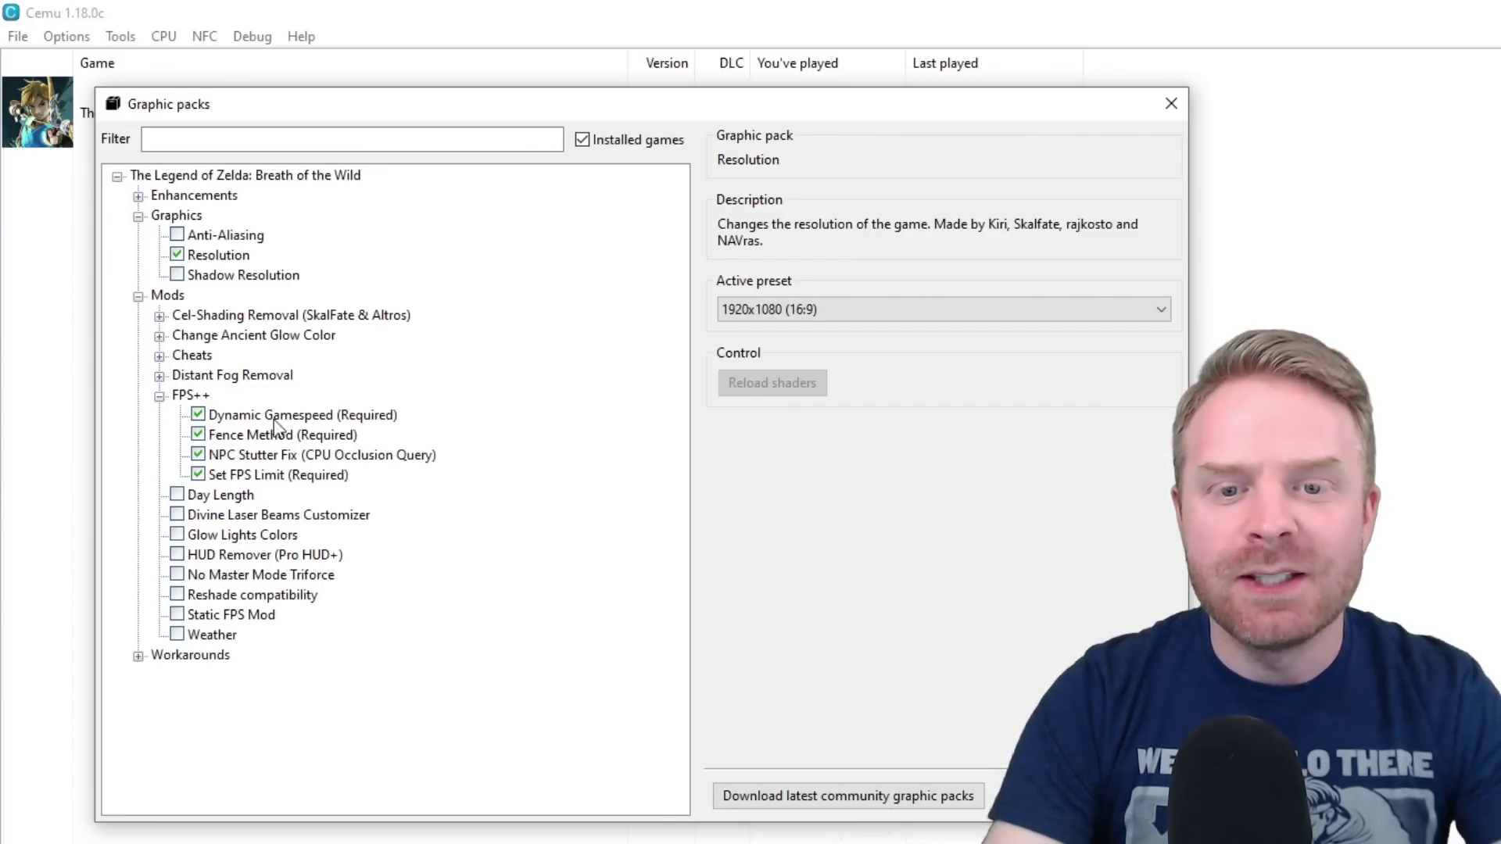
left_click(335, 417)
left_click(332, 435)
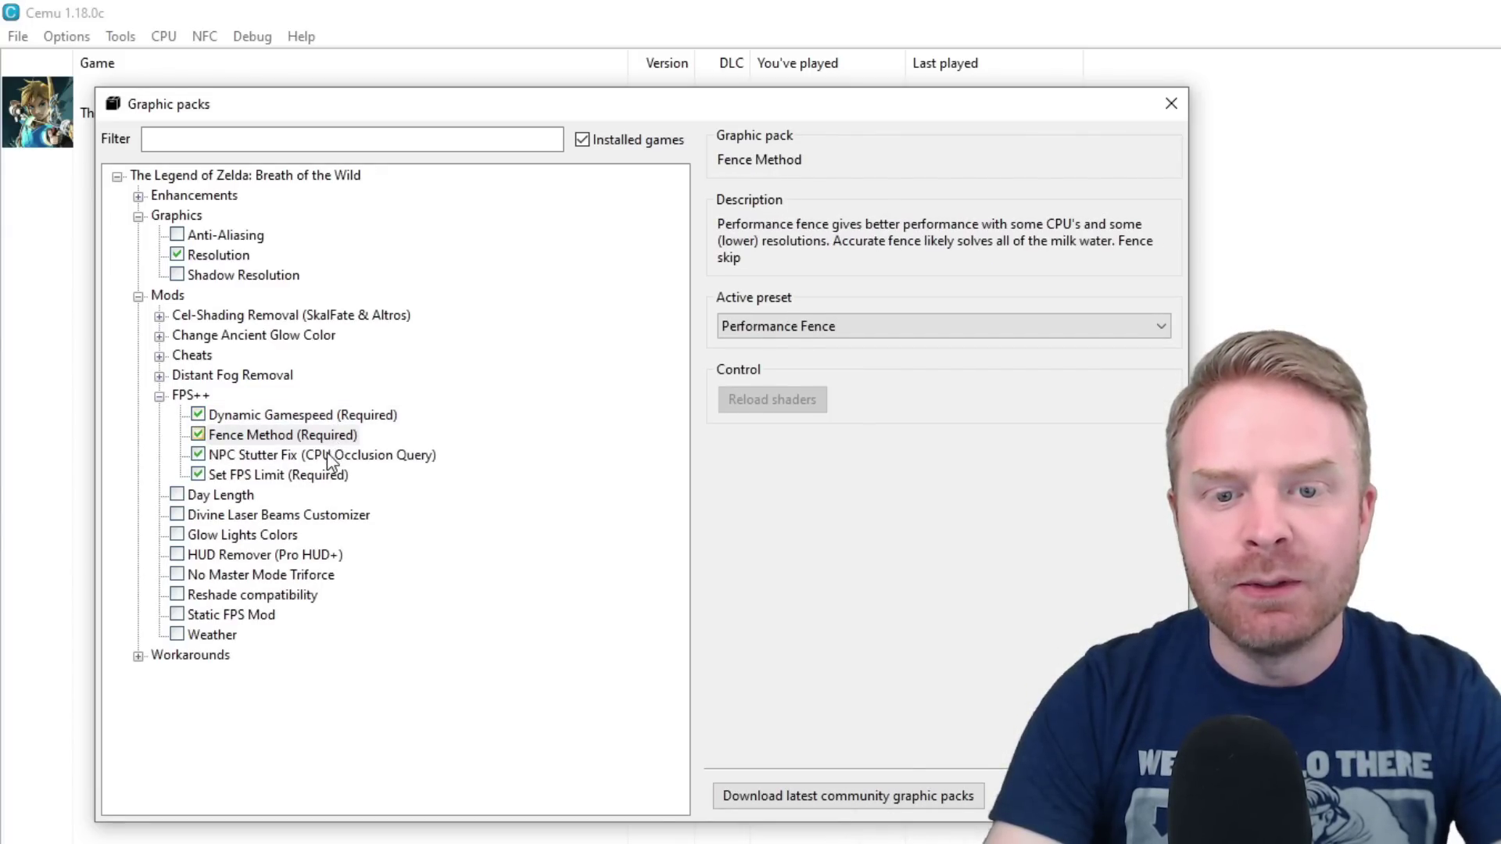
left_click(327, 453)
left_click(319, 475)
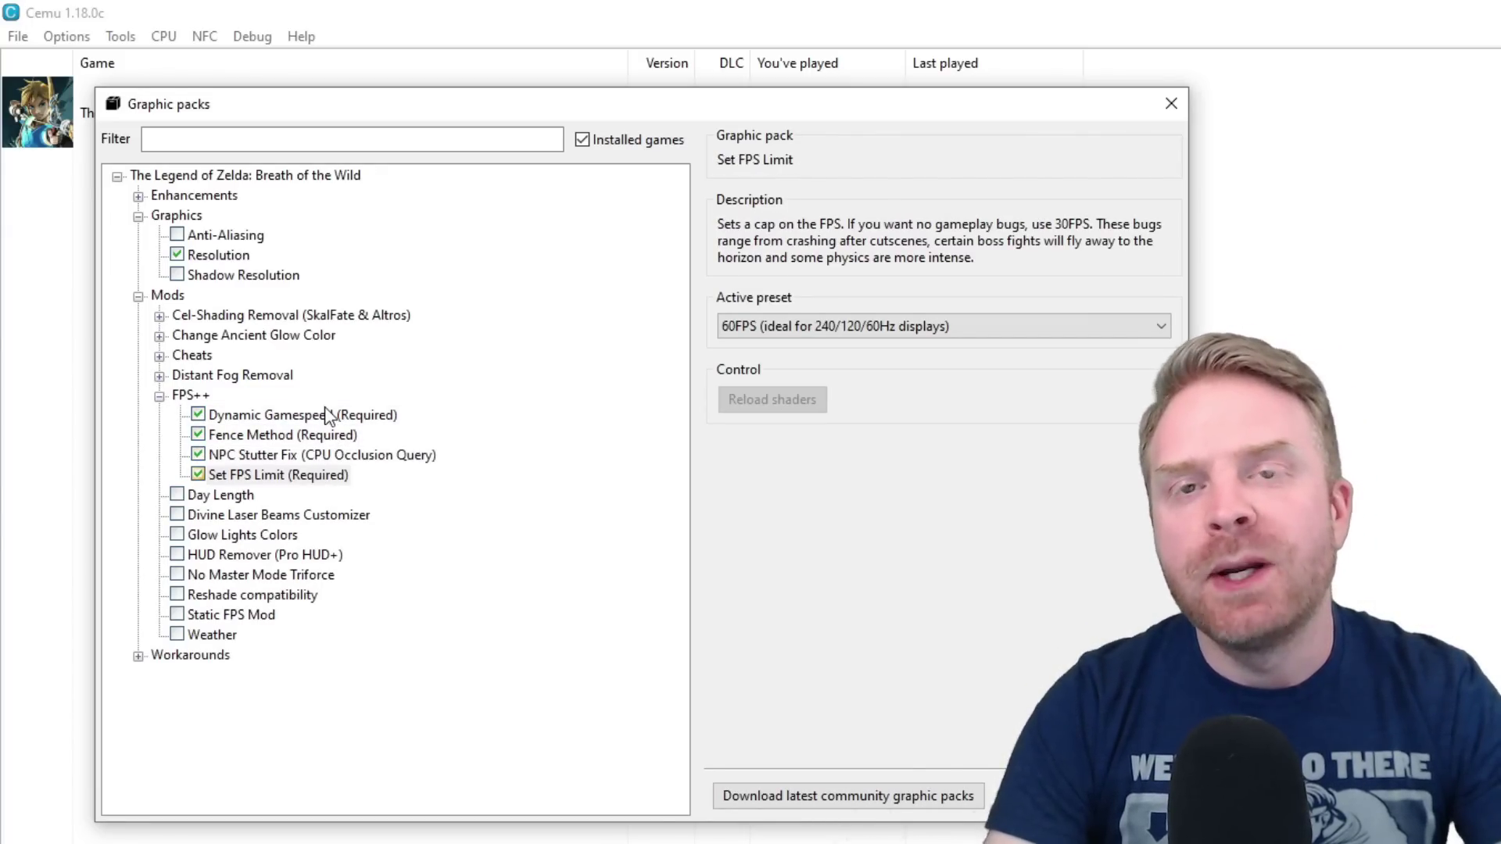
left_click(866, 322)
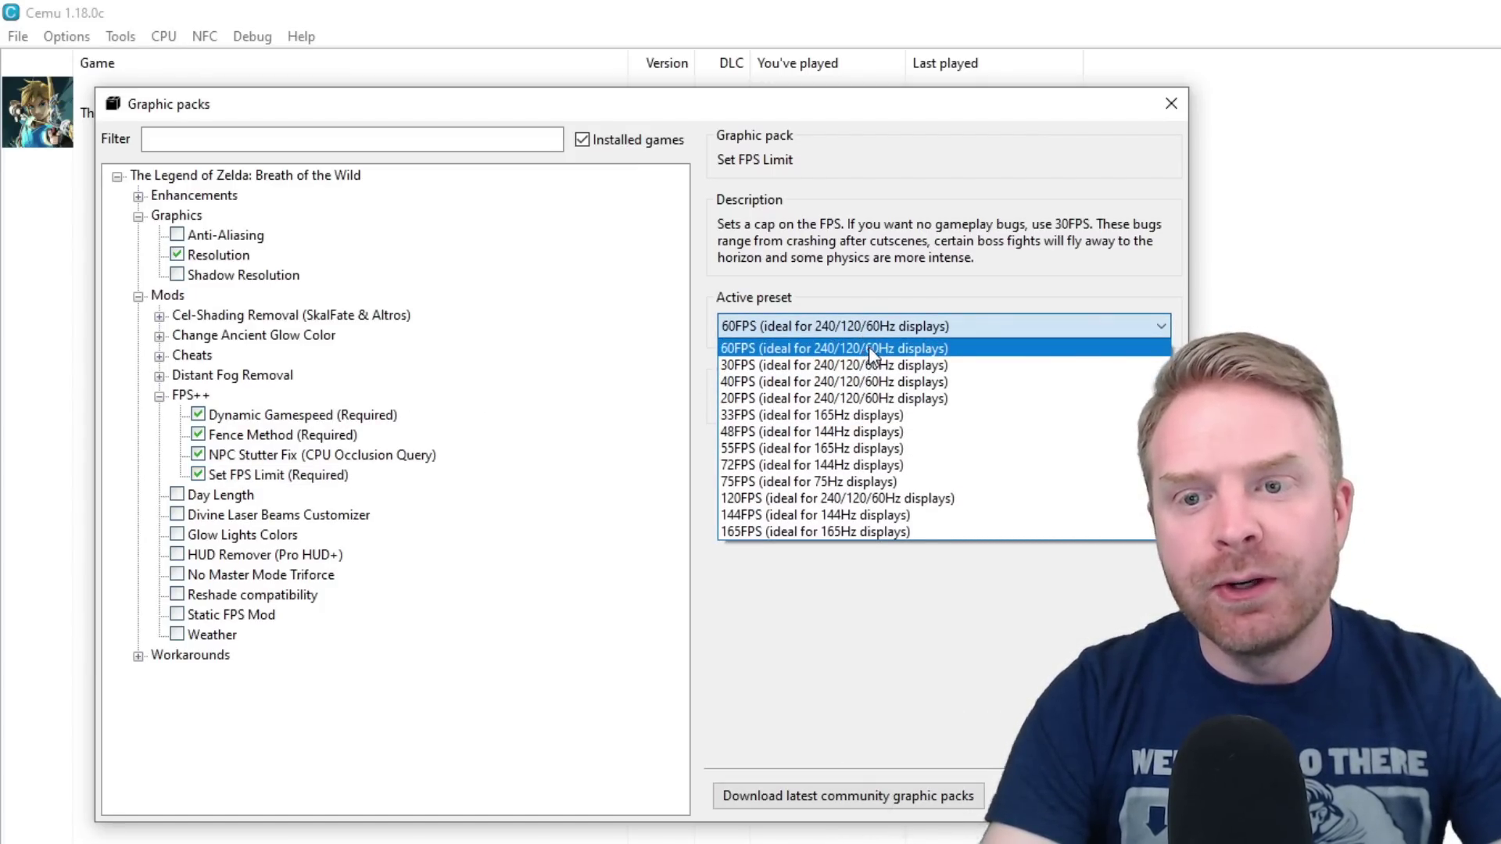
left_click(869, 346)
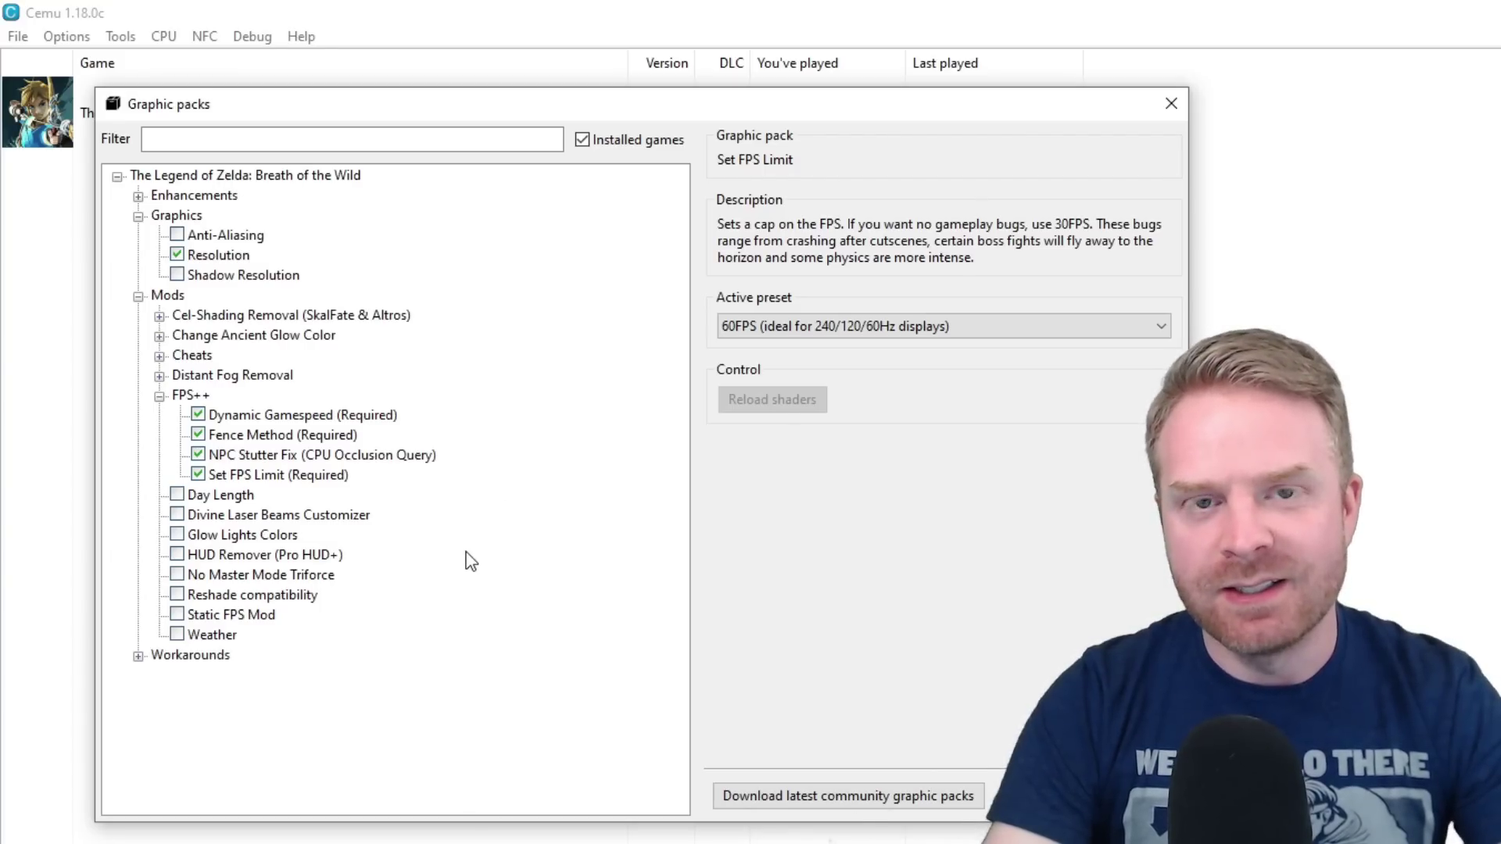
Step: Enable the Grass Swaying (Vulkan) workaround and close the graphic packs window
left_click(138, 656)
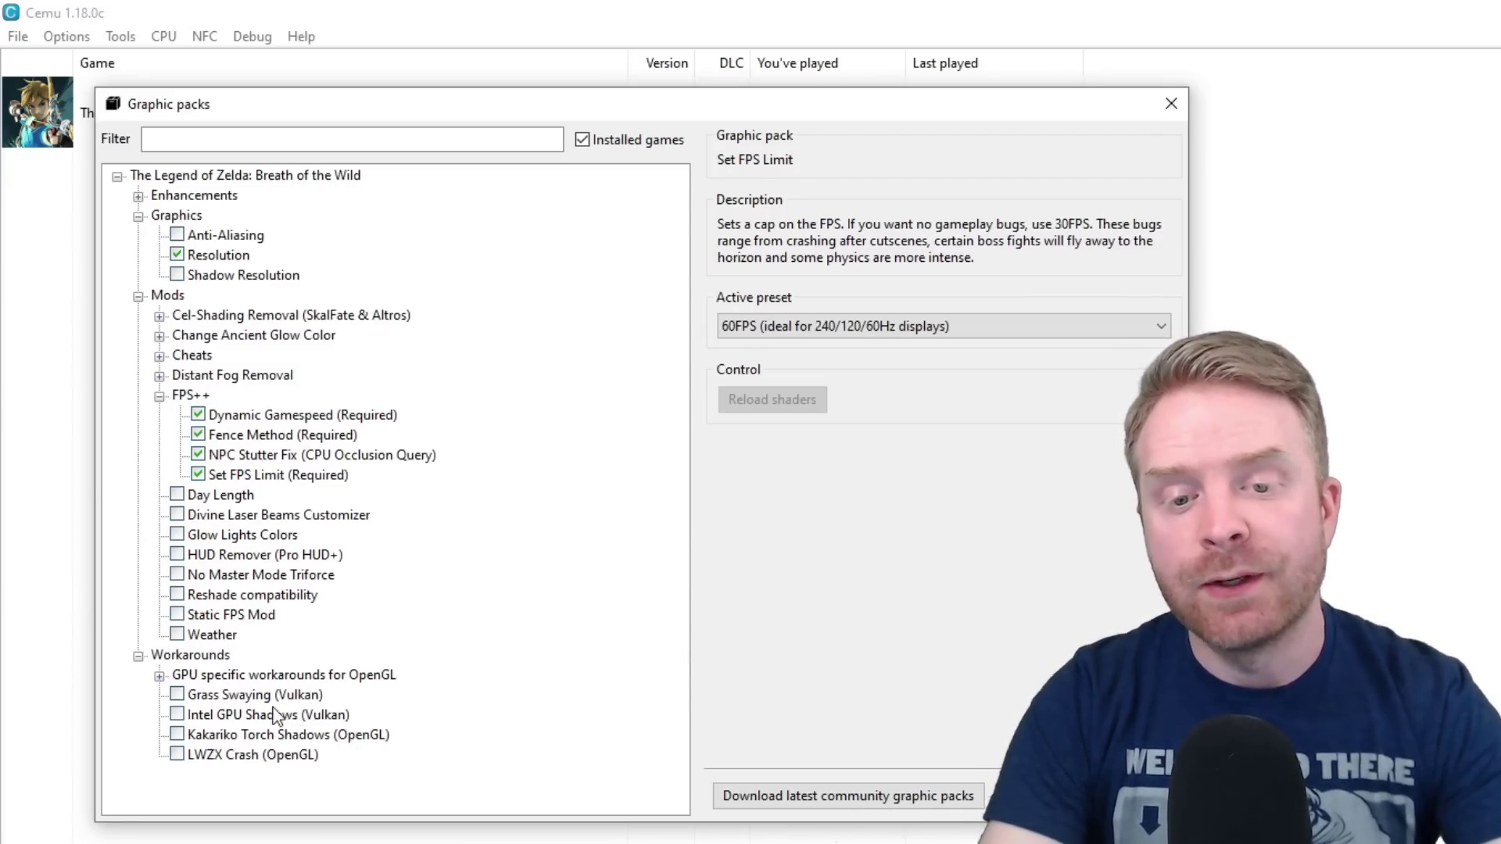
left_click(177, 695)
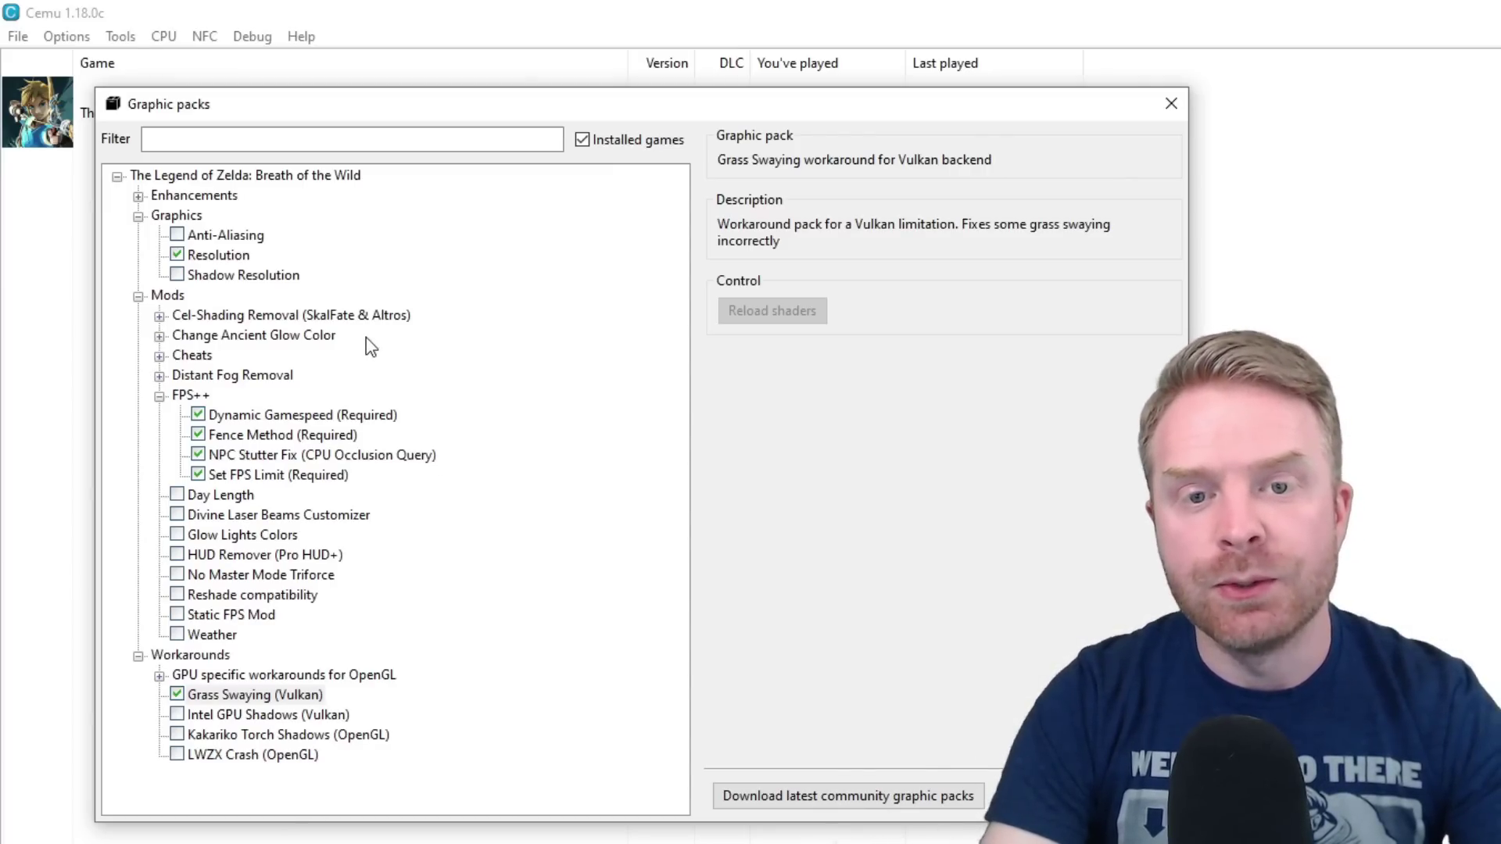
left_click(118, 175)
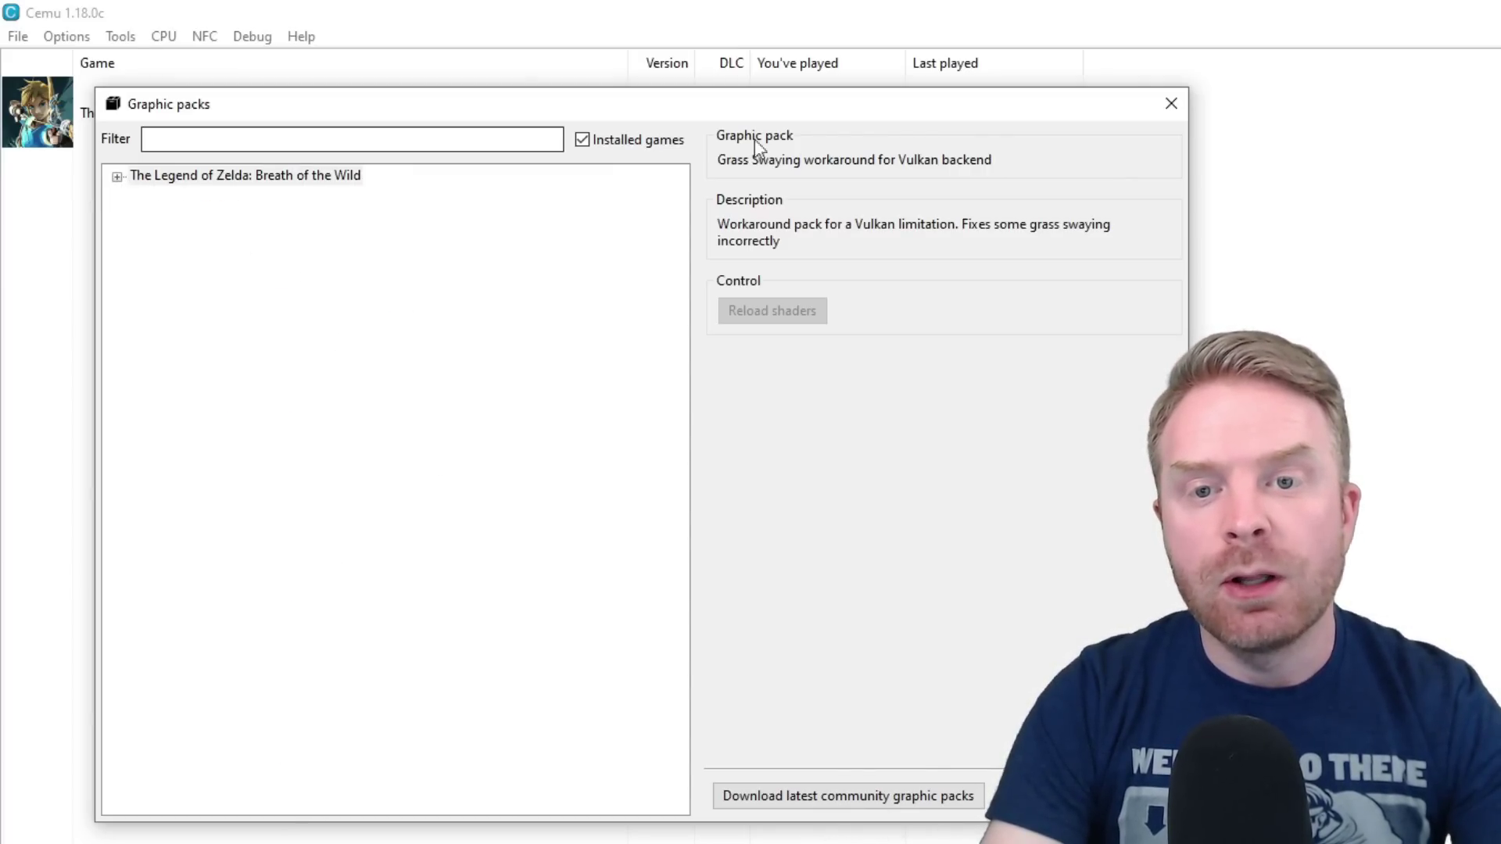
left_click(1171, 104)
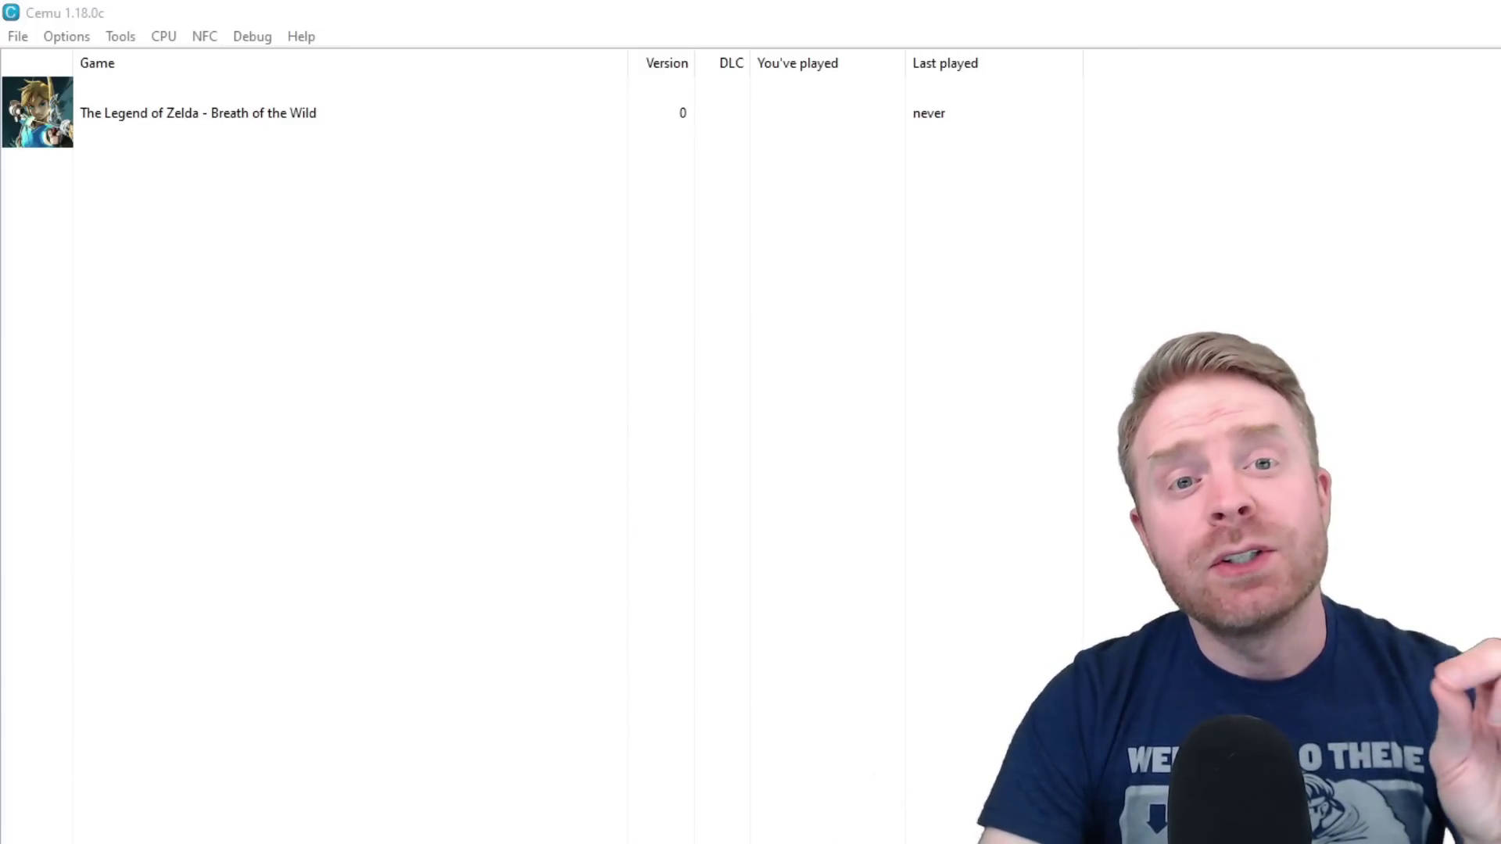
Step: Set the CPU mode to Triplecore-Recompiler and the thread quantum to 100000 cycles in the Breath of the Wild game profile
right_click(153, 120)
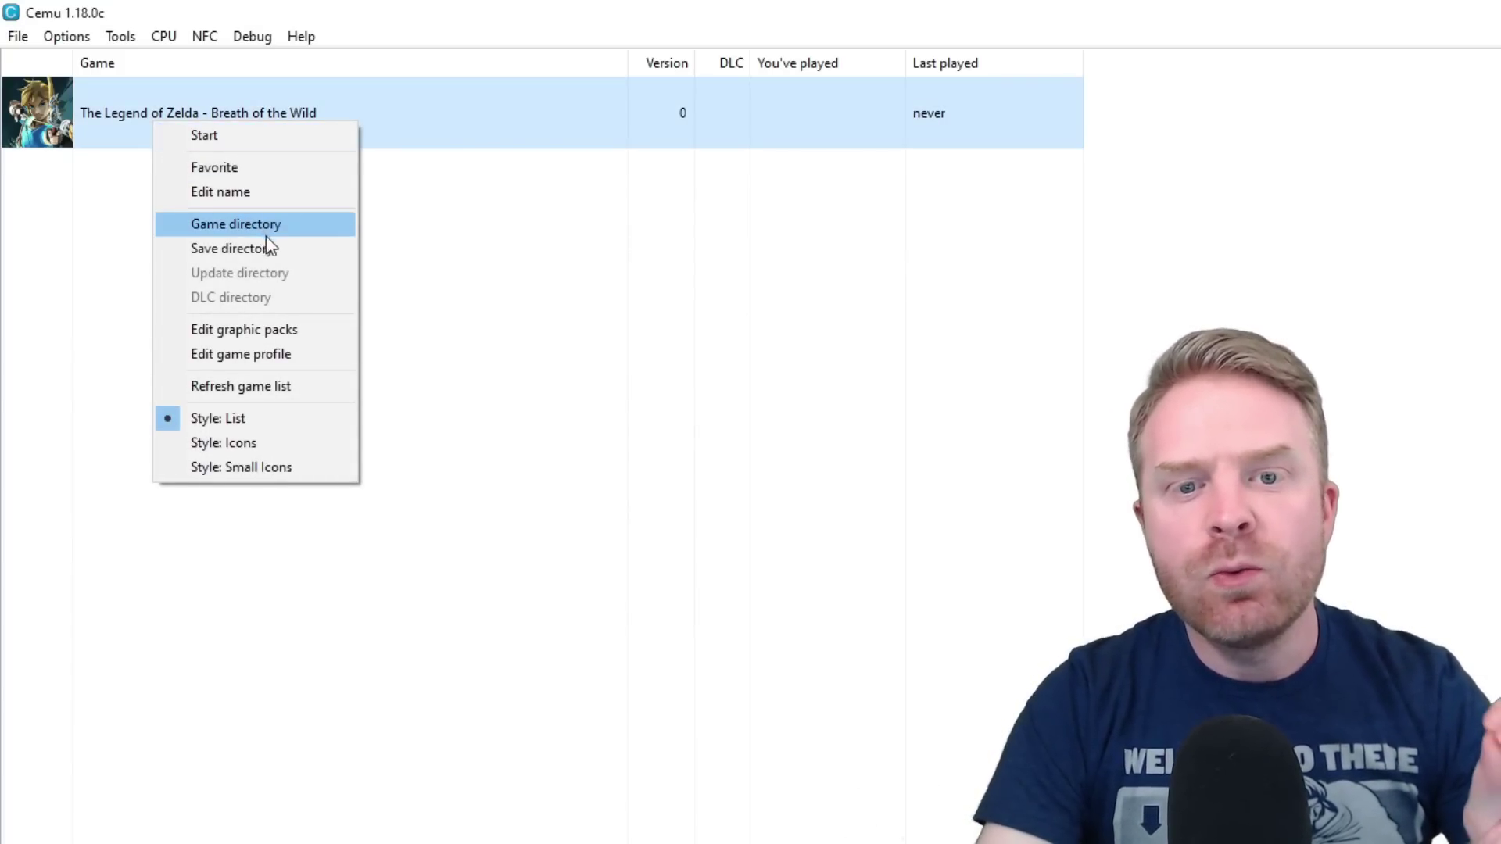
left_click(290, 352)
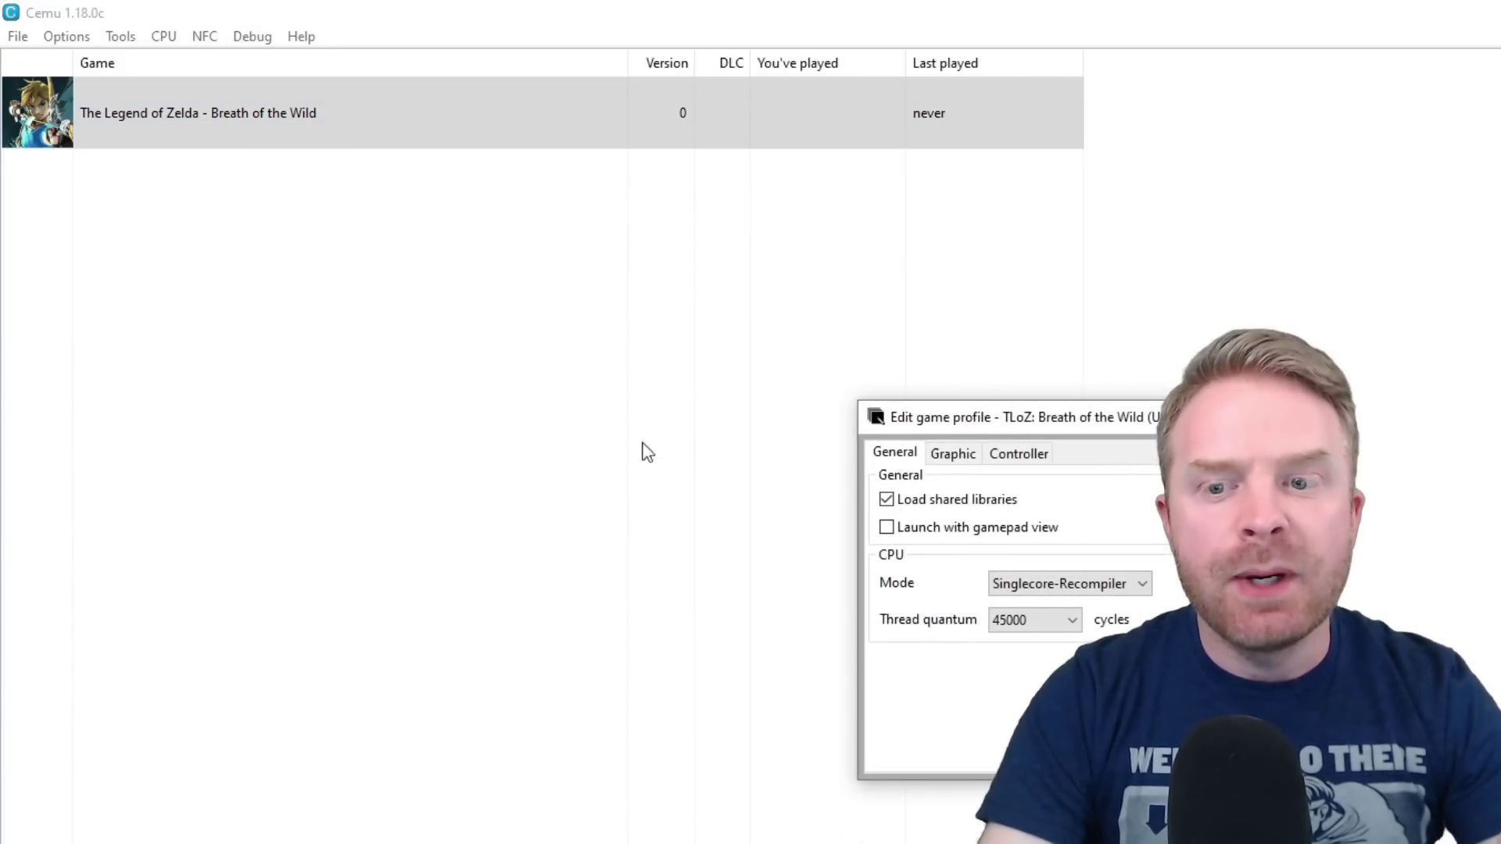
left_click_drag(970, 425, 731, 56)
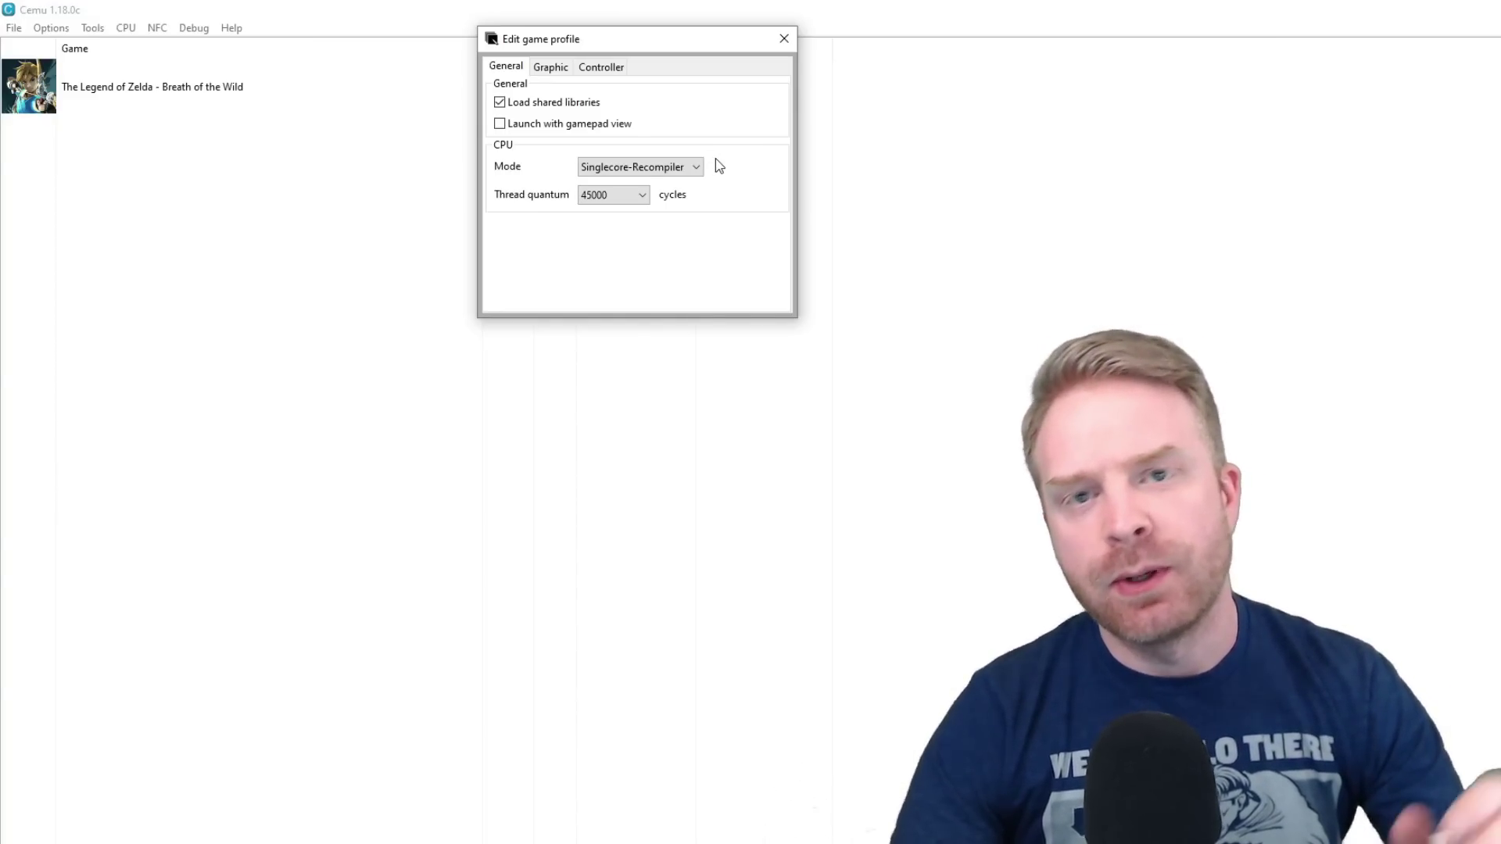
left_click(670, 167)
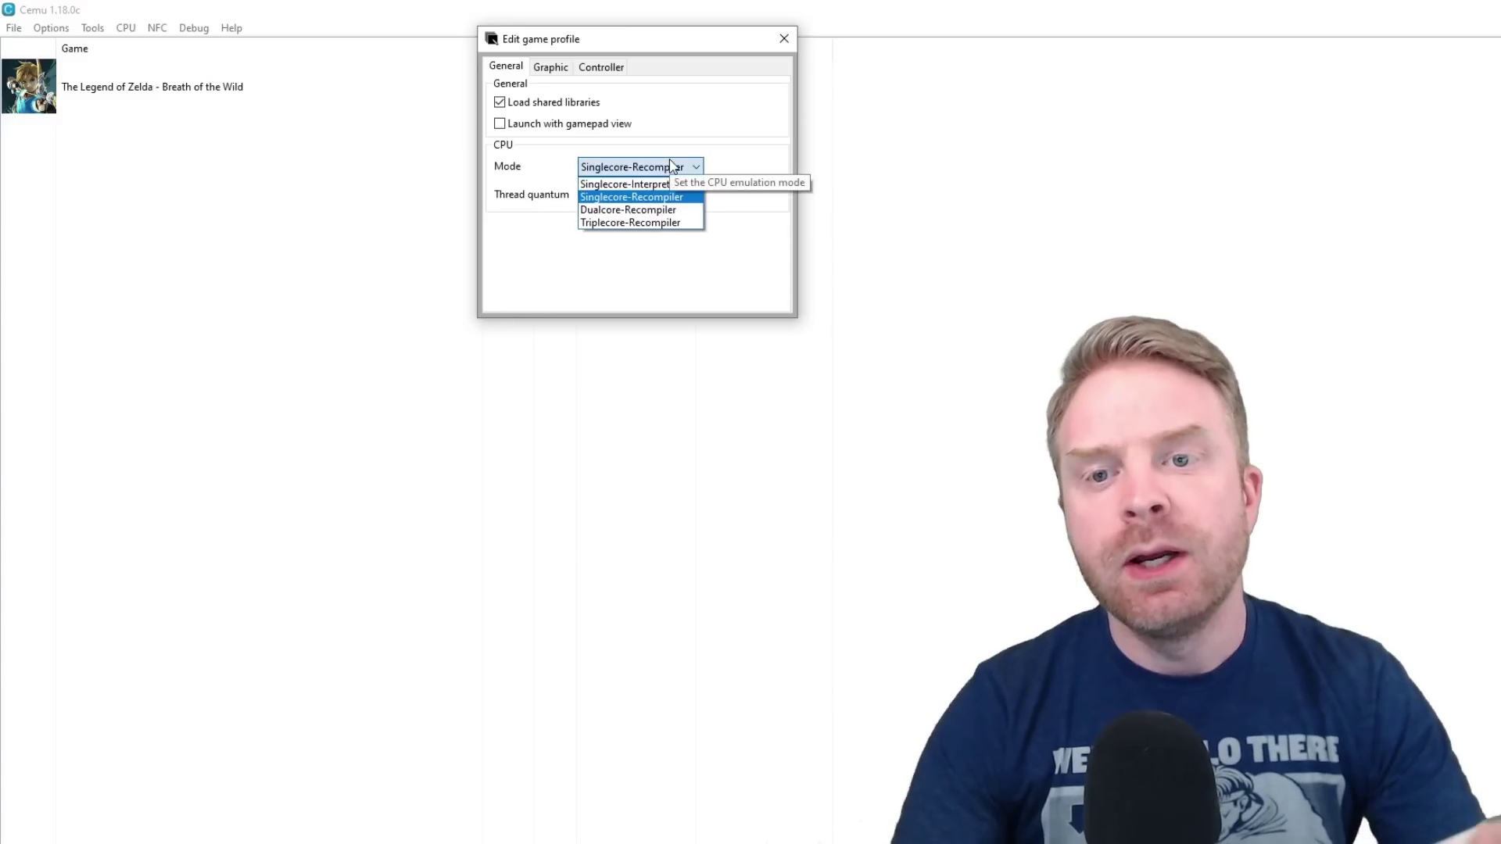
left_click(648, 227)
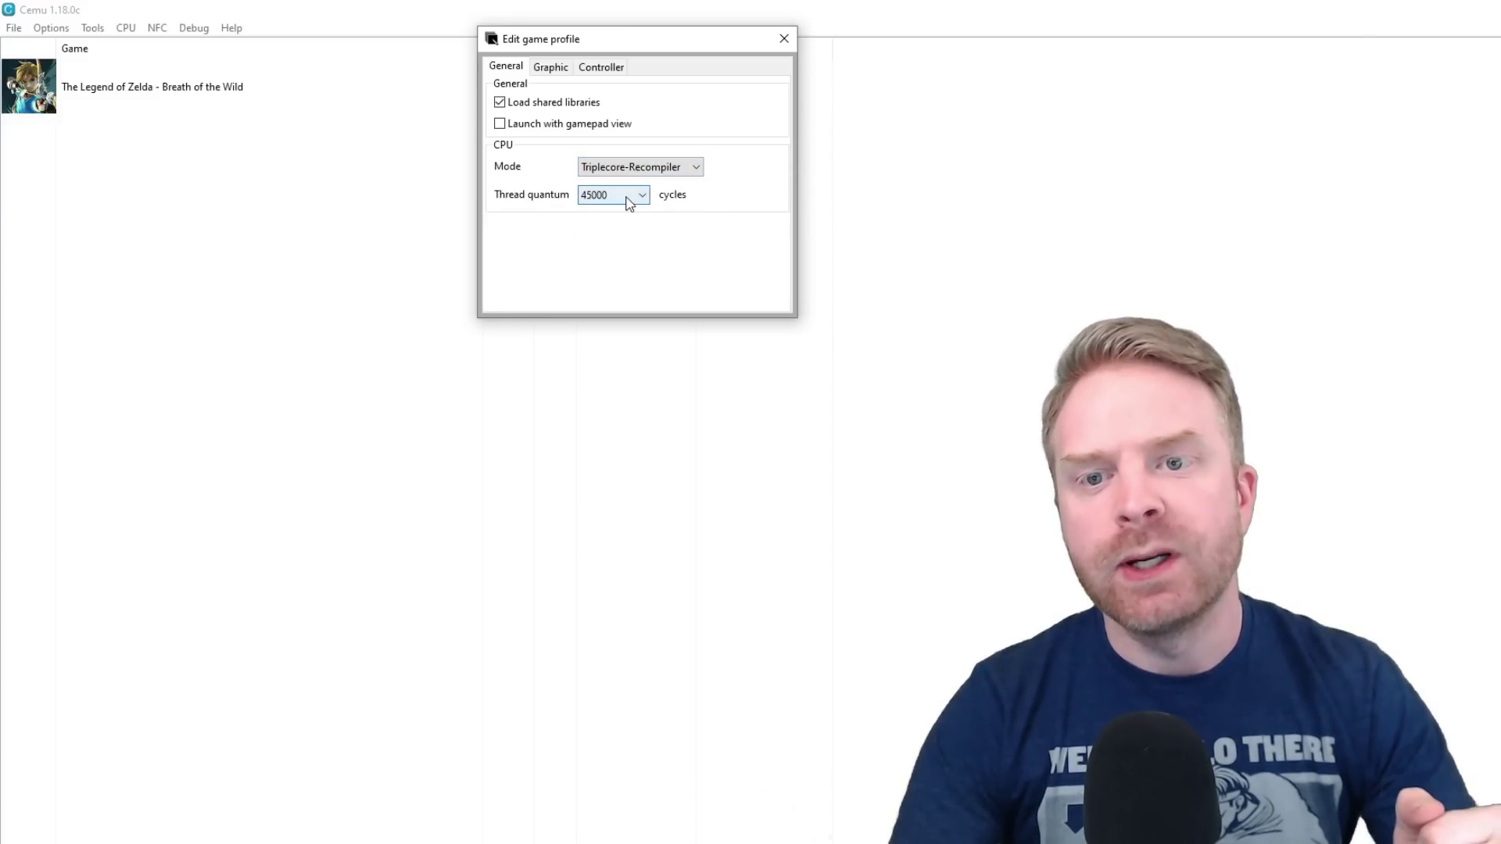
left_click(628, 197)
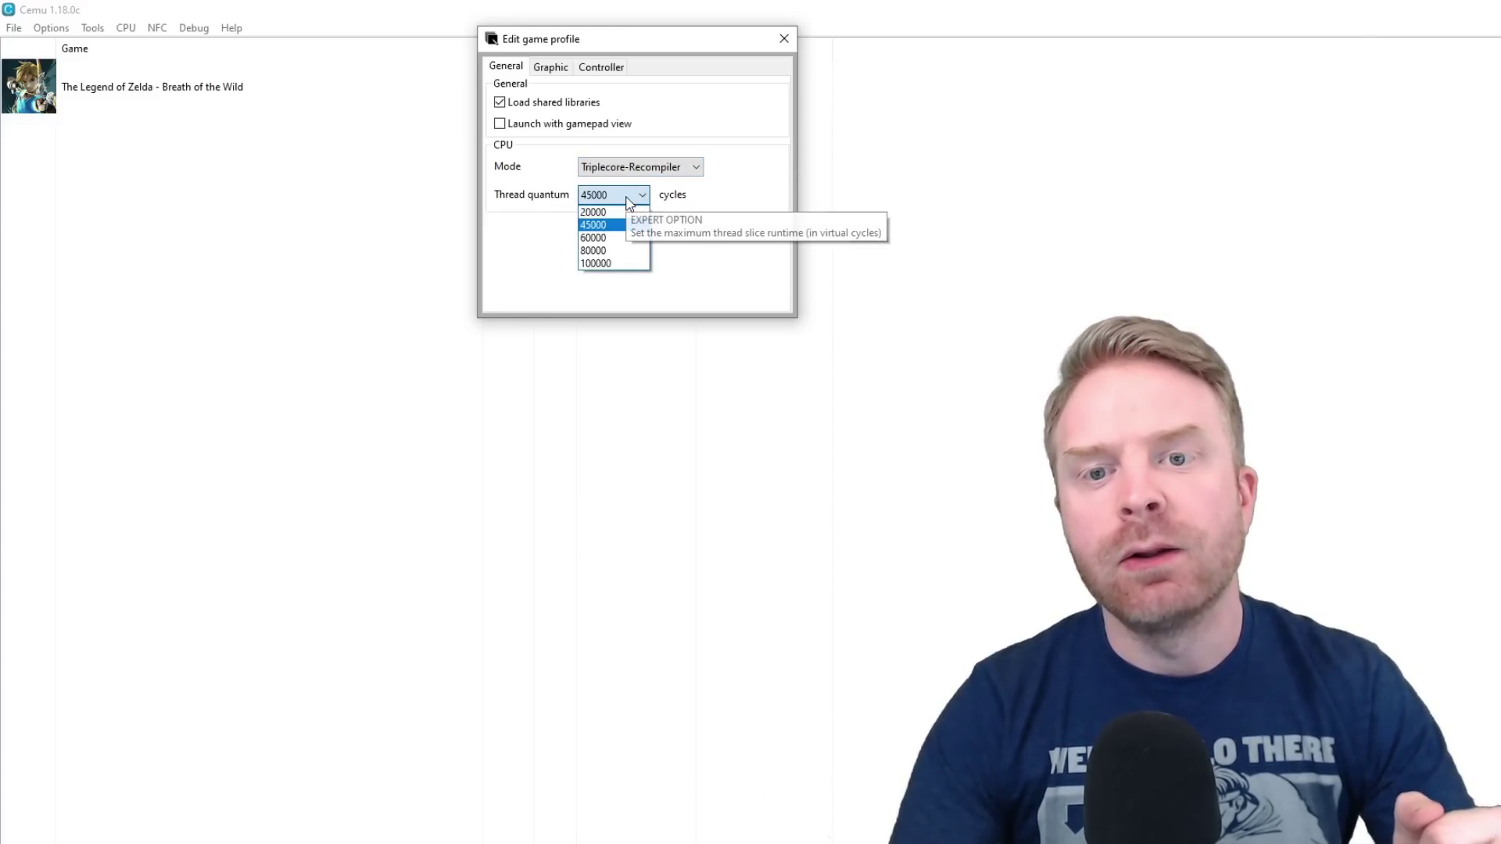
left_click(646, 264)
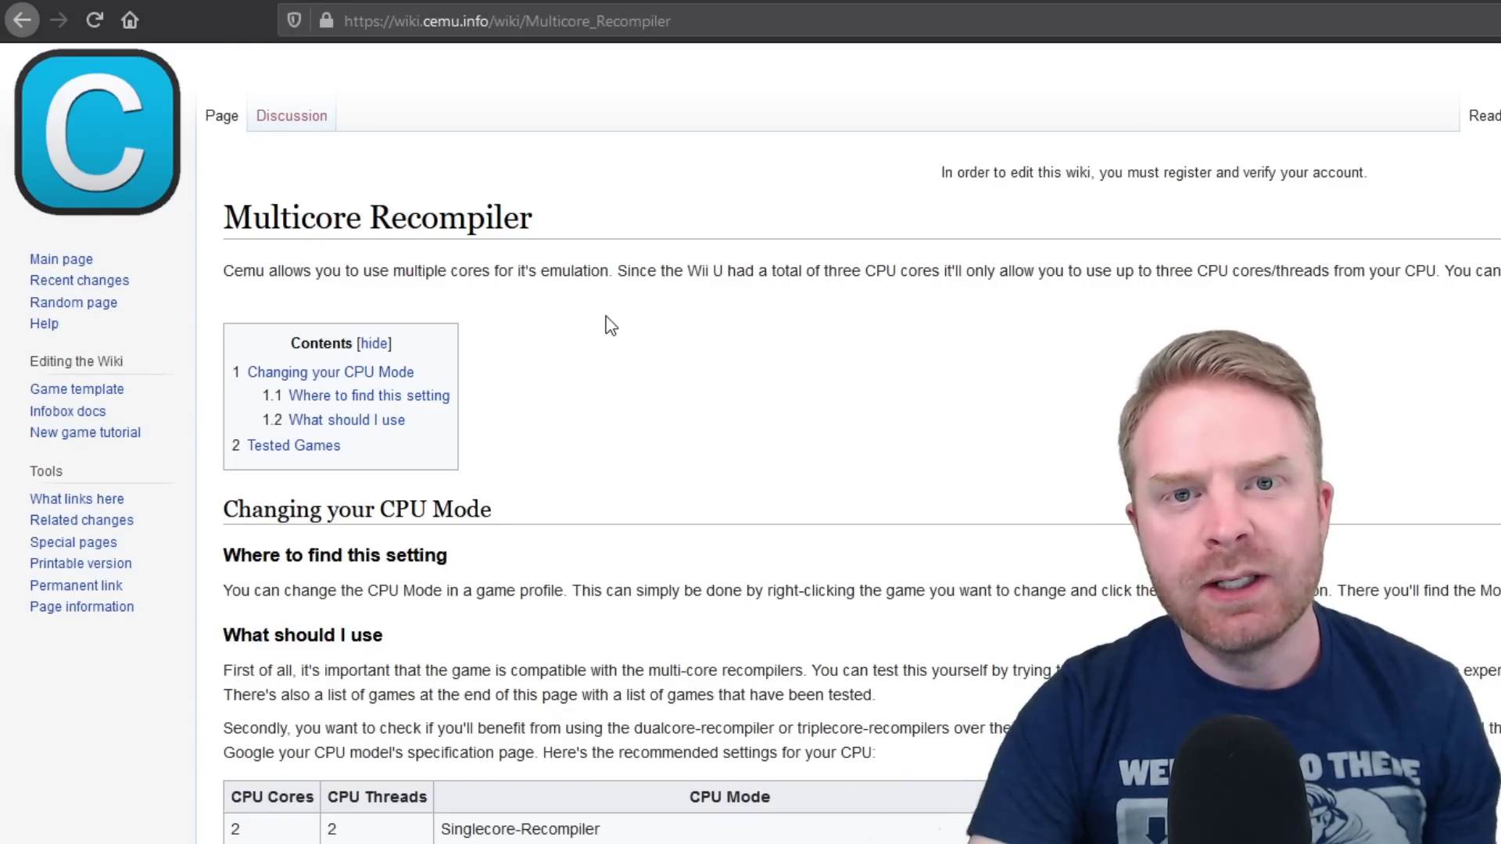
Step: Read the recommended CPU modes by core and thread count and the tested games list on the Cemu wiki's Multicore Recompiler page
scroll(611, 326, "down", 7)
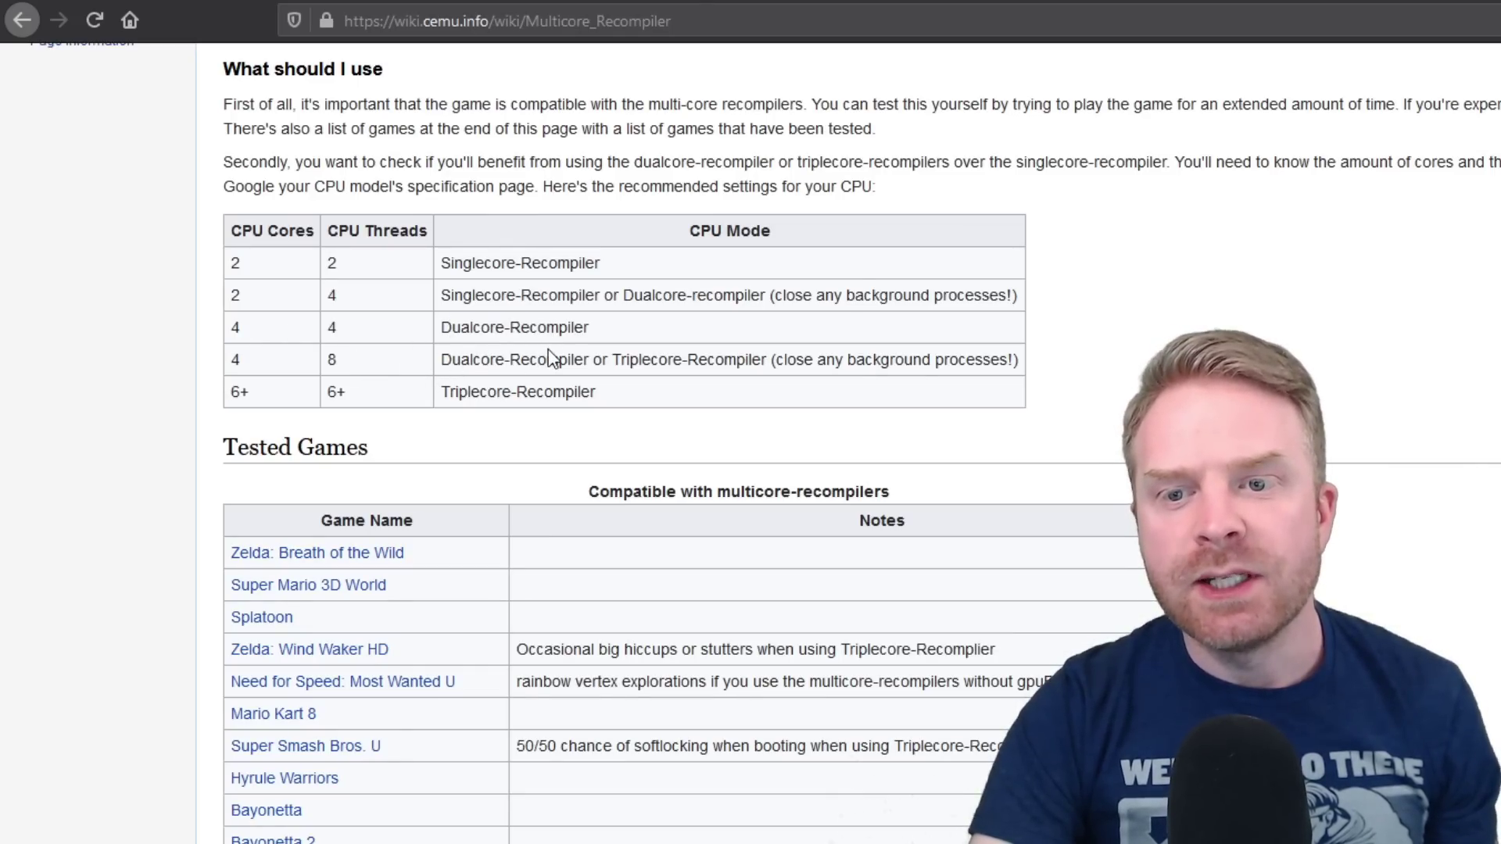
scroll(512, 359, "down", 7)
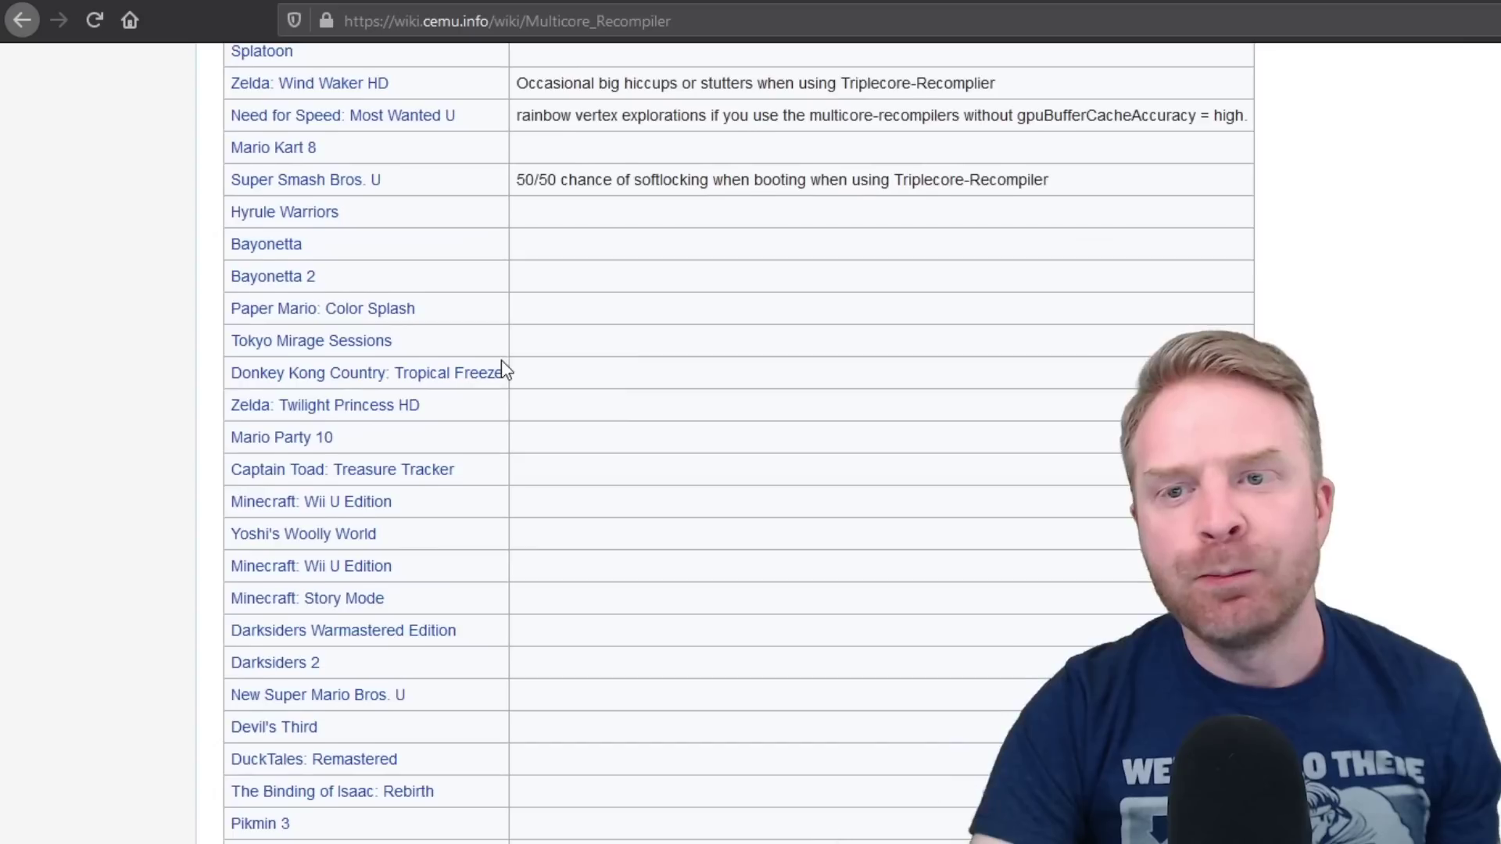
scroll(505, 368, "up", 3)
scroll(630, 345, "down", 1)
scroll(635, 348, "up", 1)
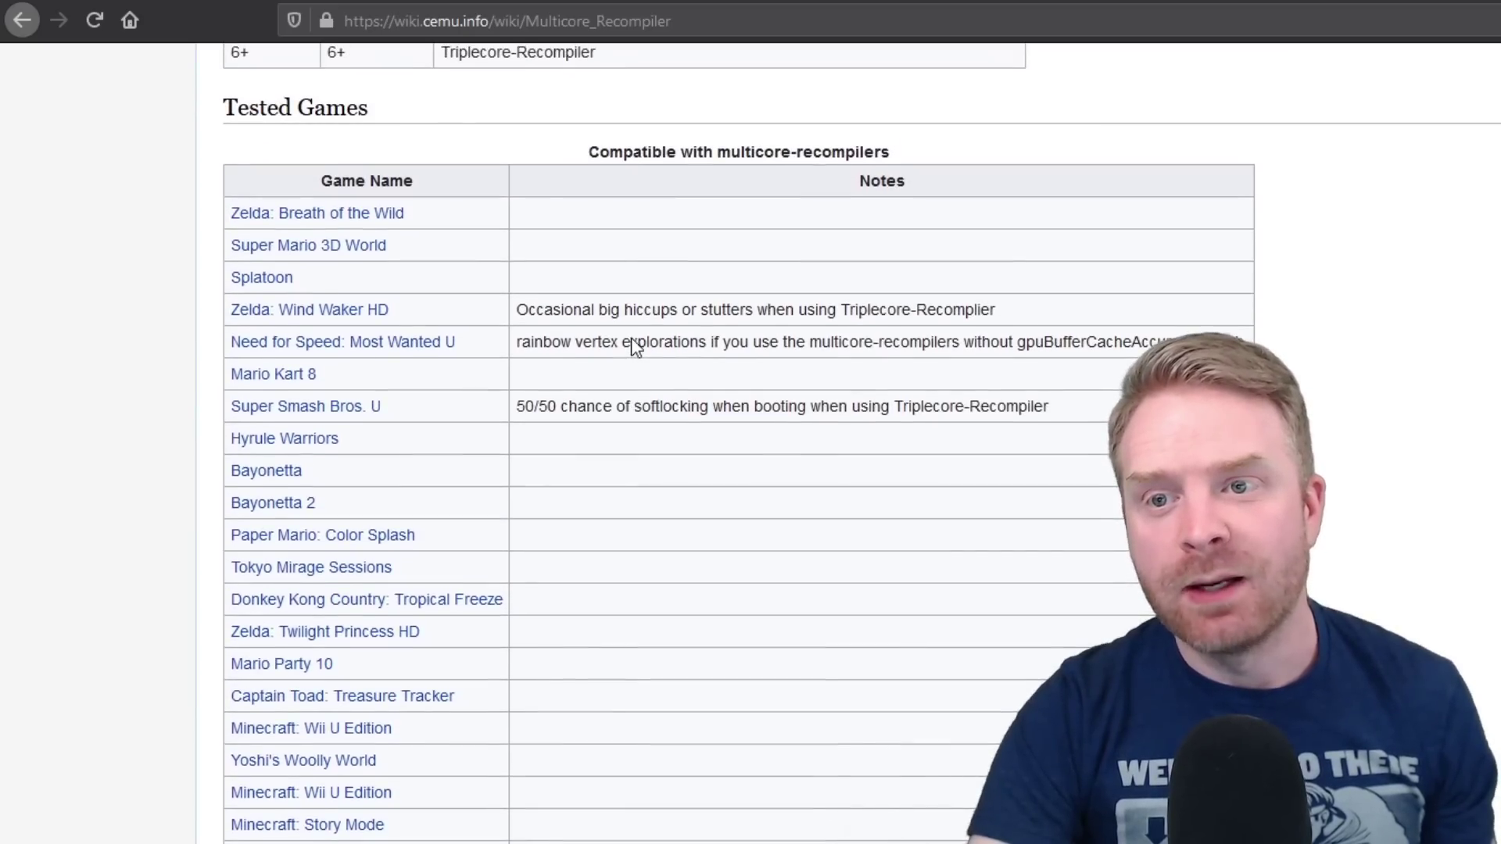
scroll(632, 342, "down", 4)
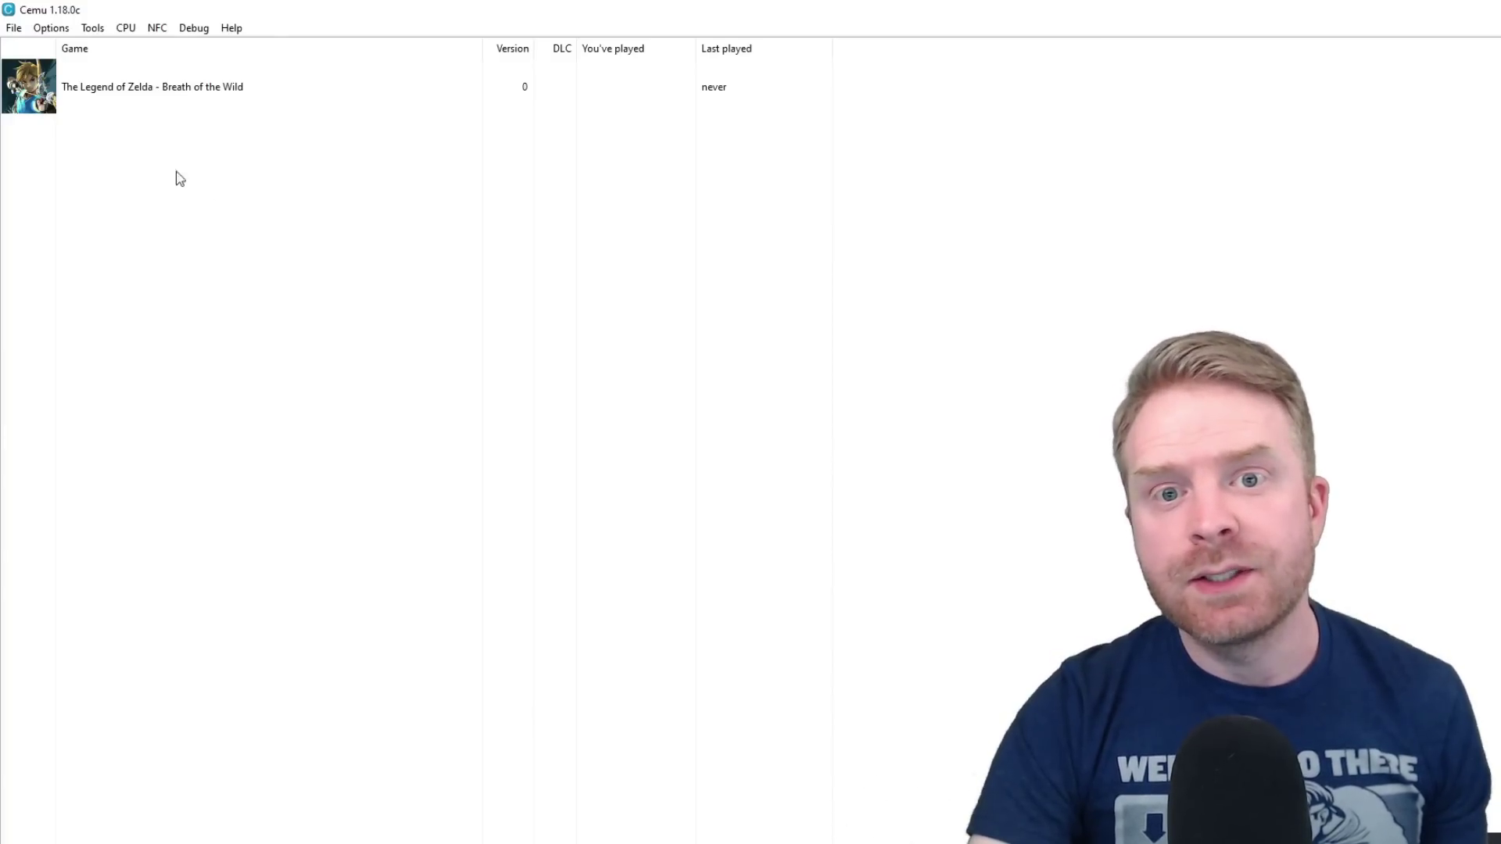
Step: Begin installing a game update or DLC in Cemu
left_click(13, 28)
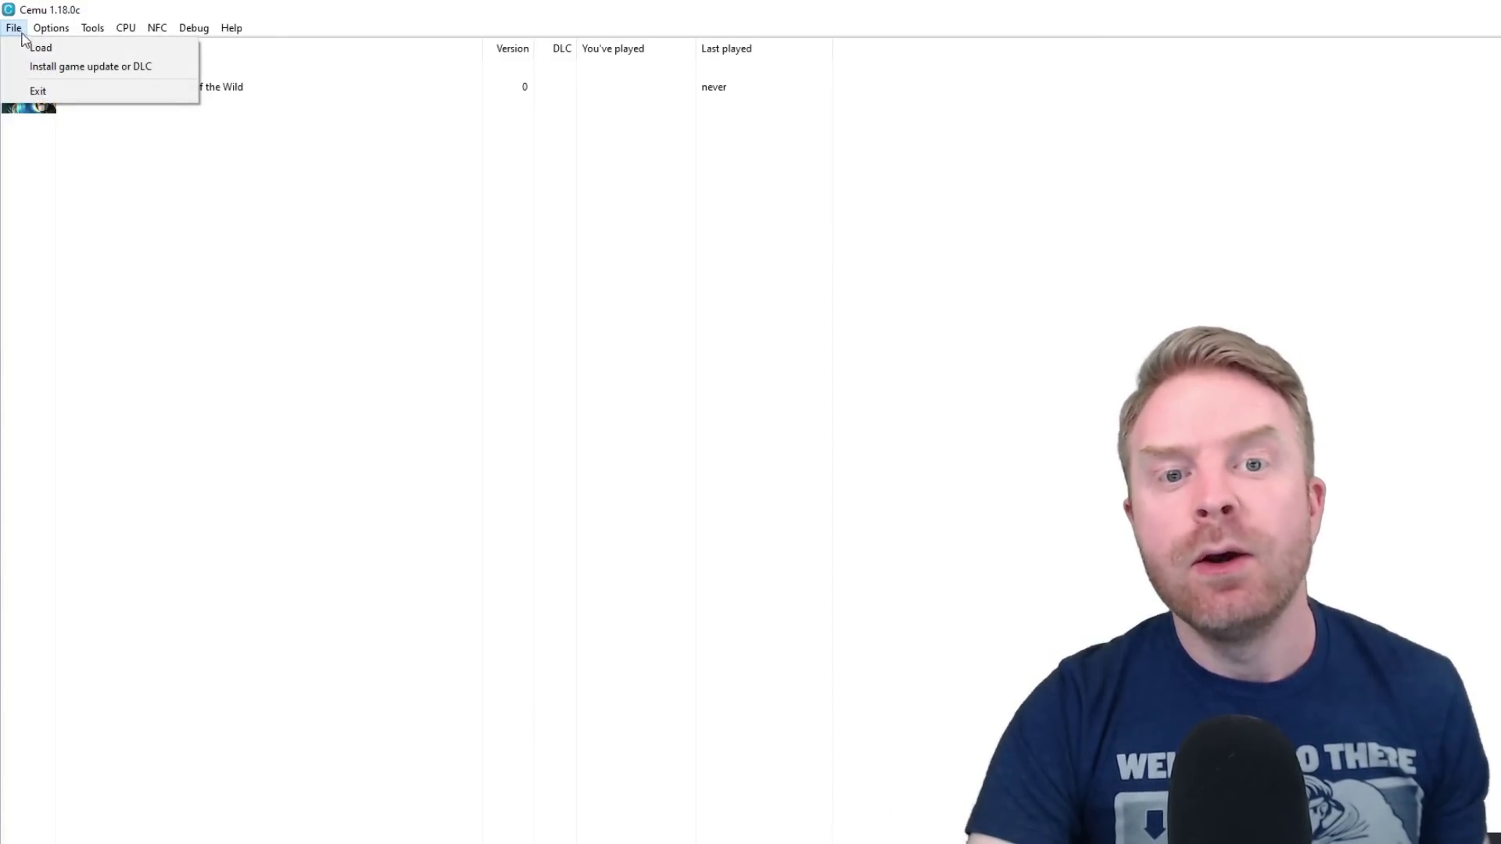